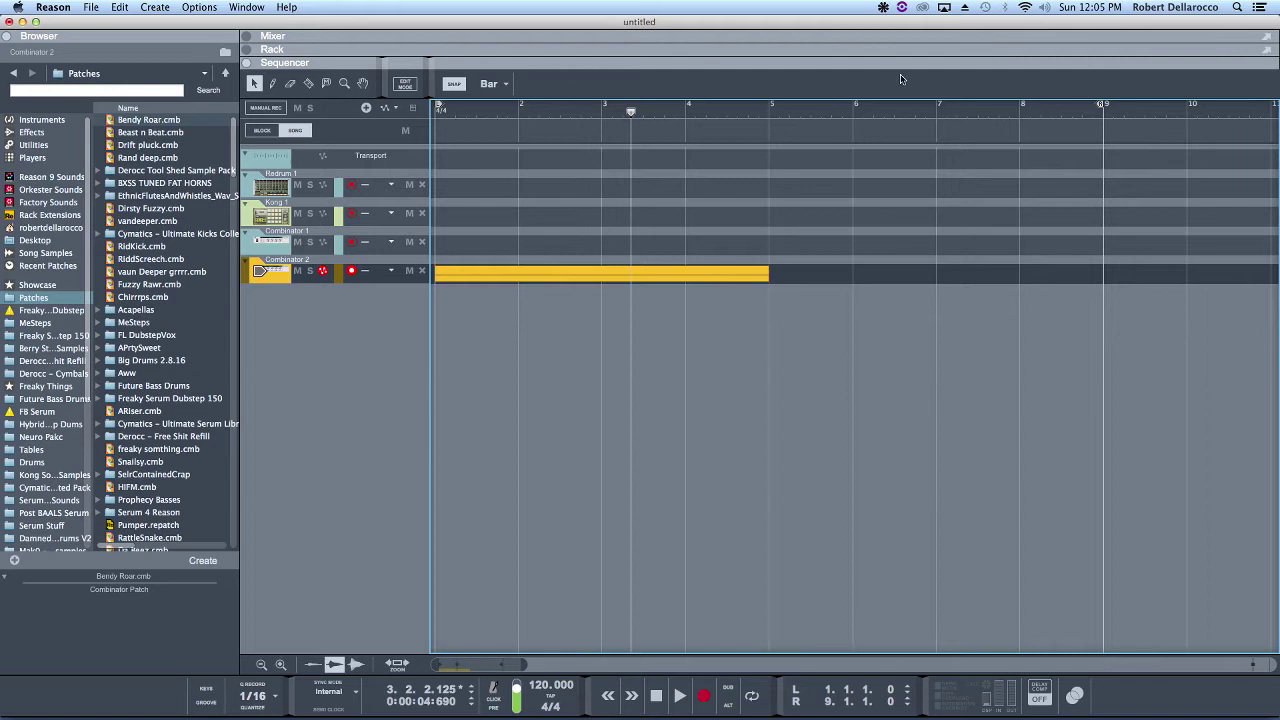
Drag the playhead back to bar 1 so the position reads 1.1.1.0.
left_click_drag(631, 111, 437, 111)
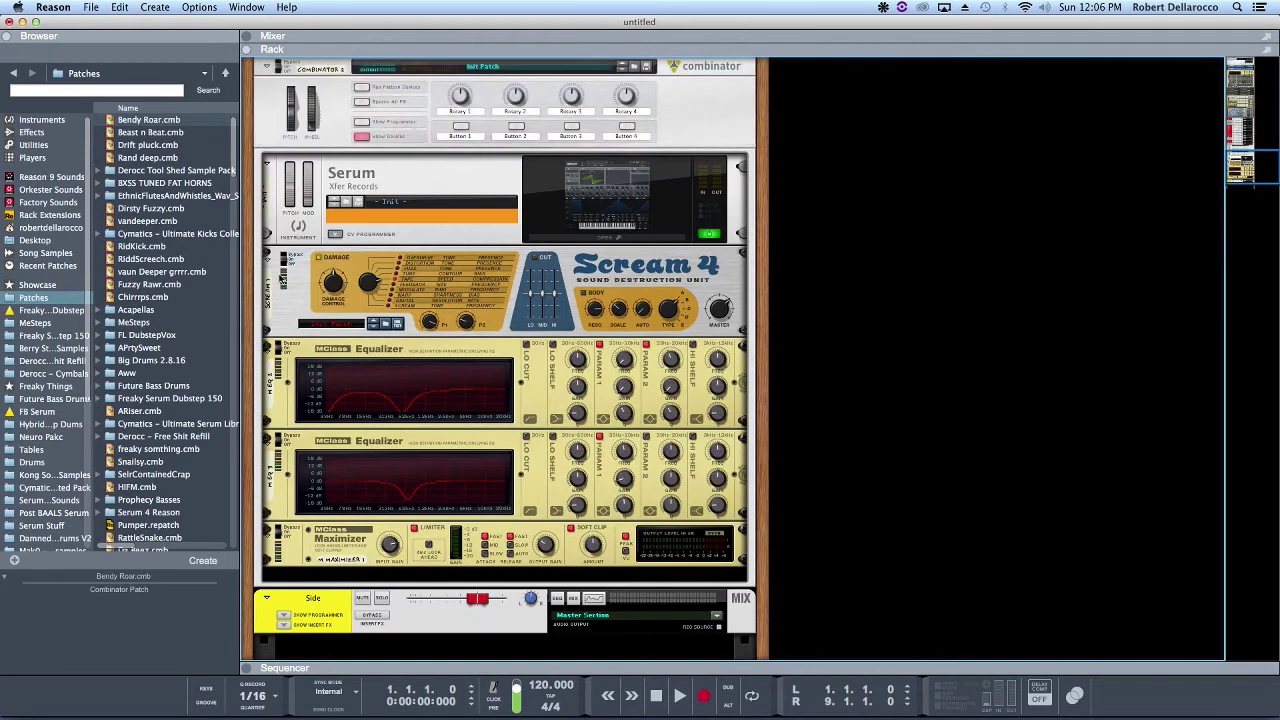
double_click(273, 273)
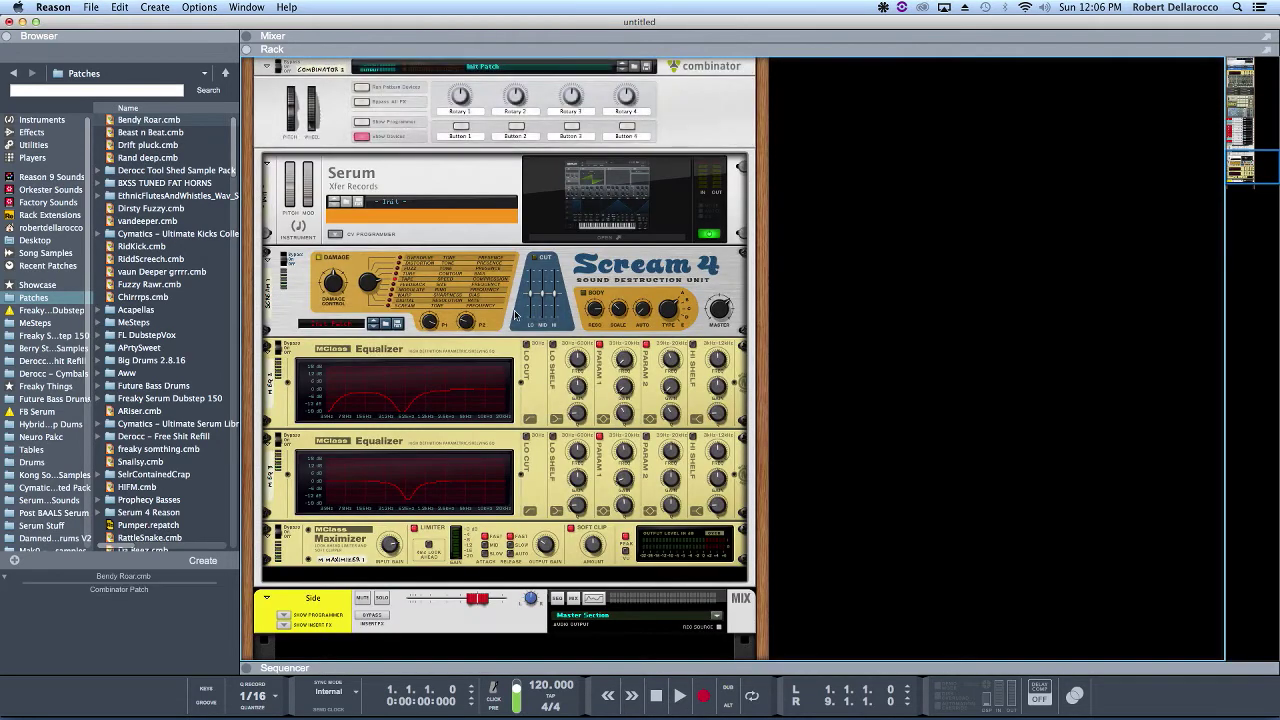
double_click(597, 188)
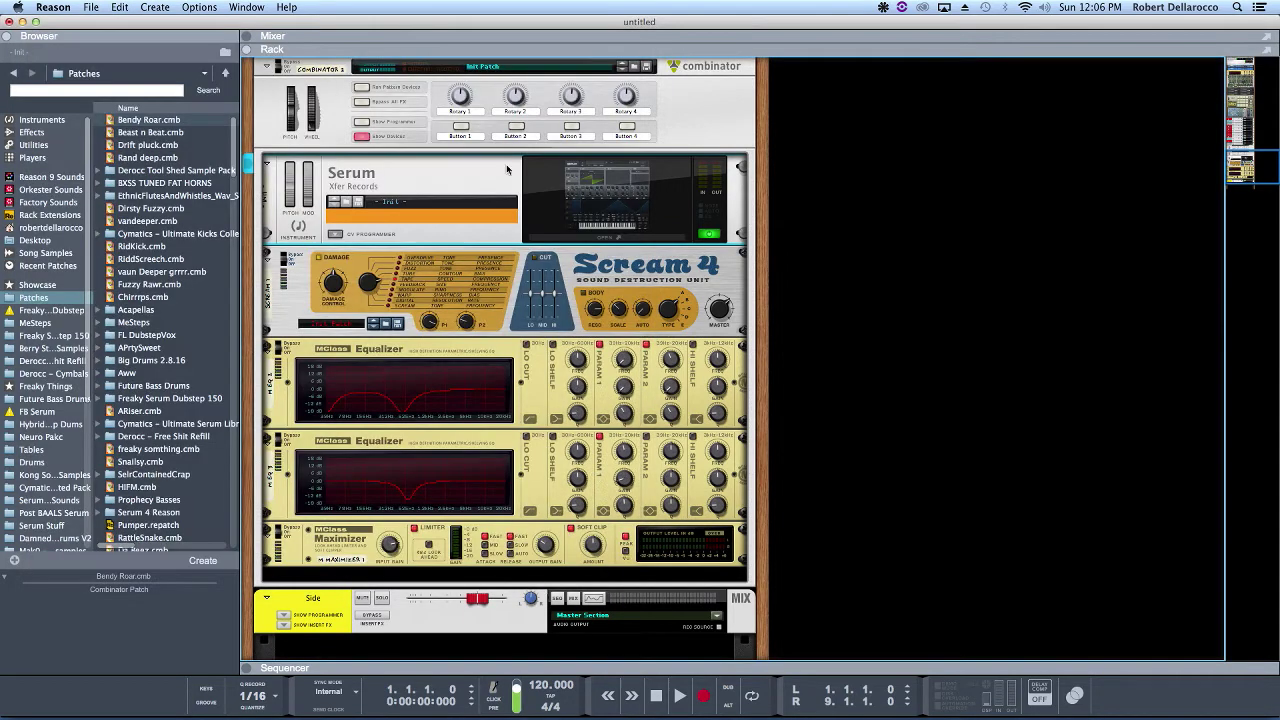
left_click(42, 41)
Bounce the Combinator 2 clip in place to a new audio track.
key("F7")
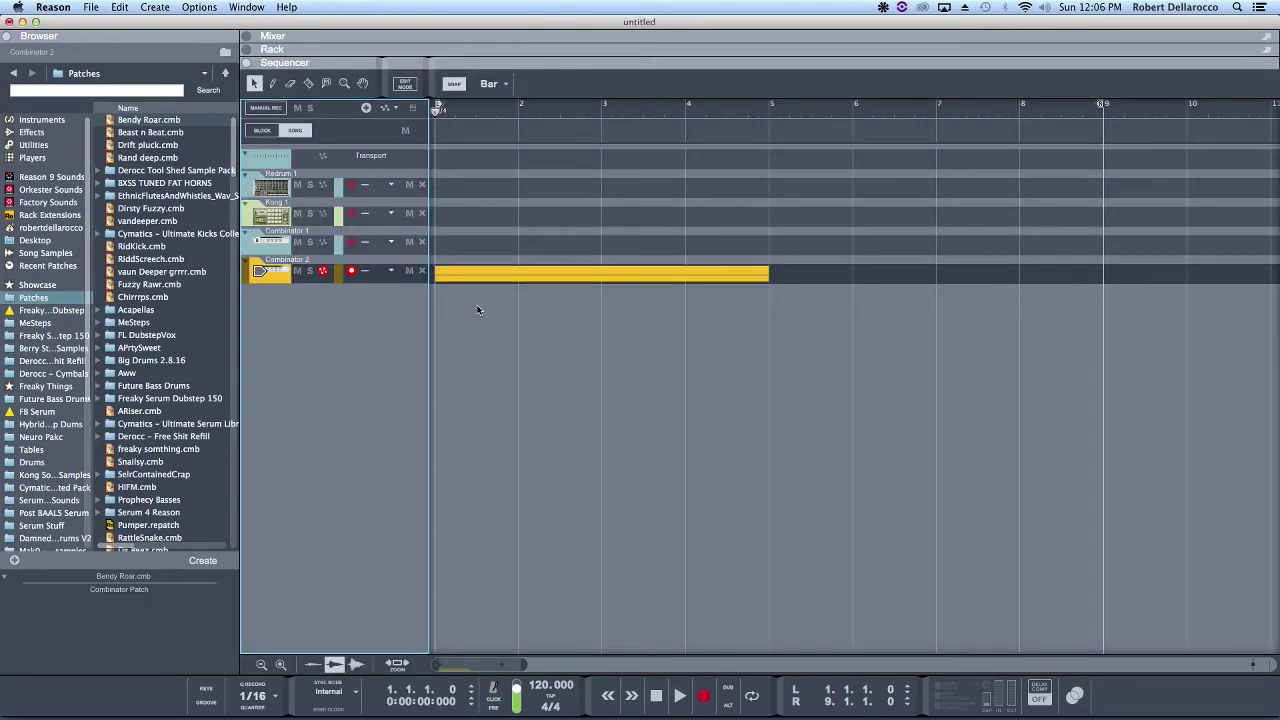
right_click(487, 275)
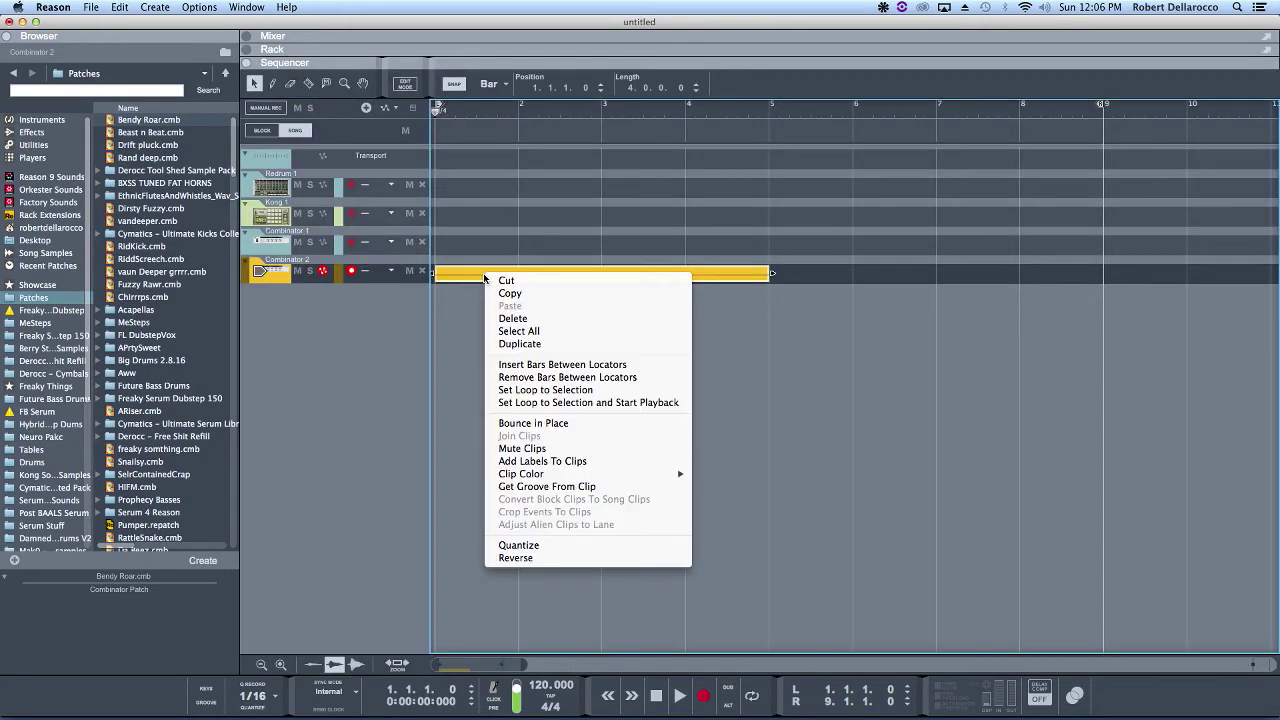
left_click(541, 424)
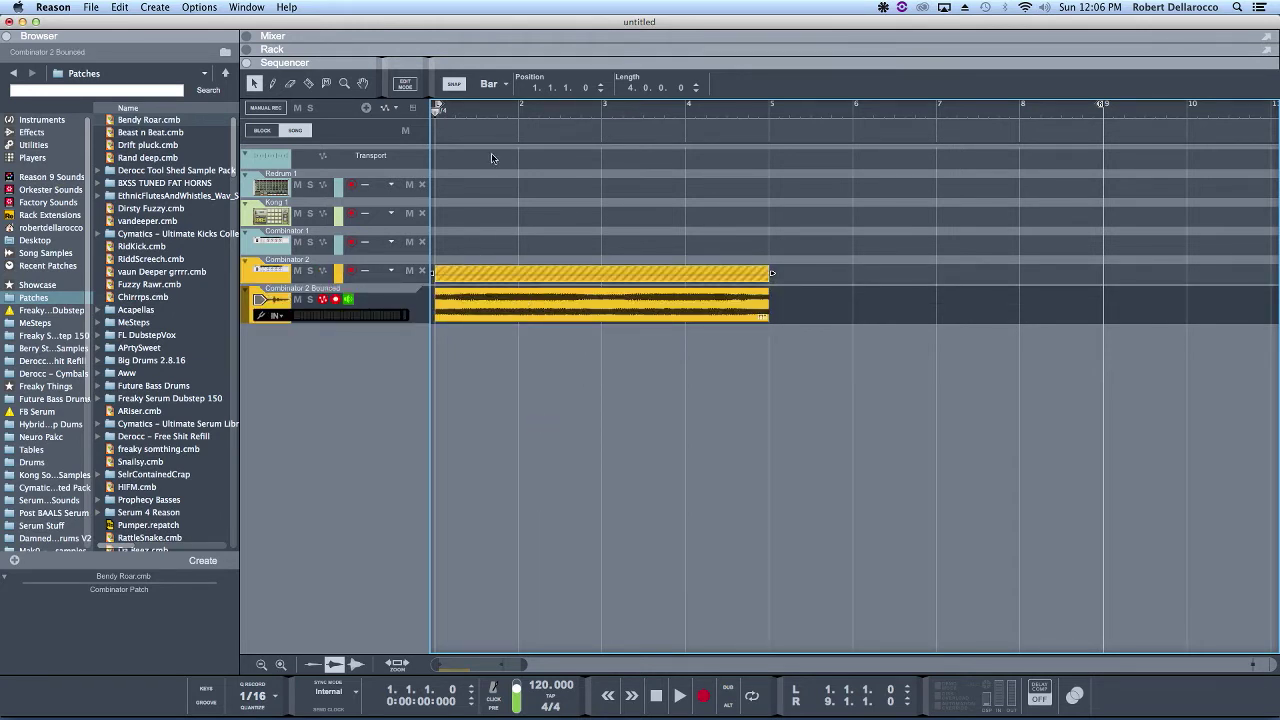
Play the bounced audio from bar 1 to compare it with Combinator 2.
key("space")
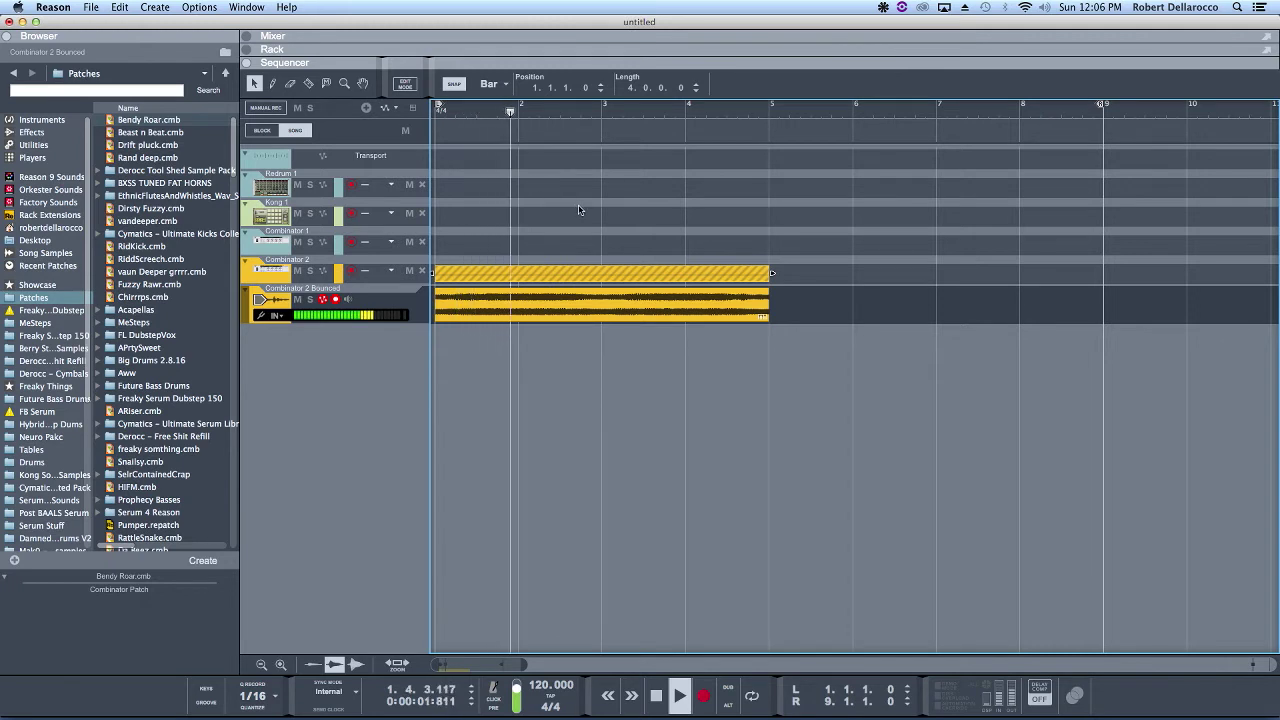
key("space")
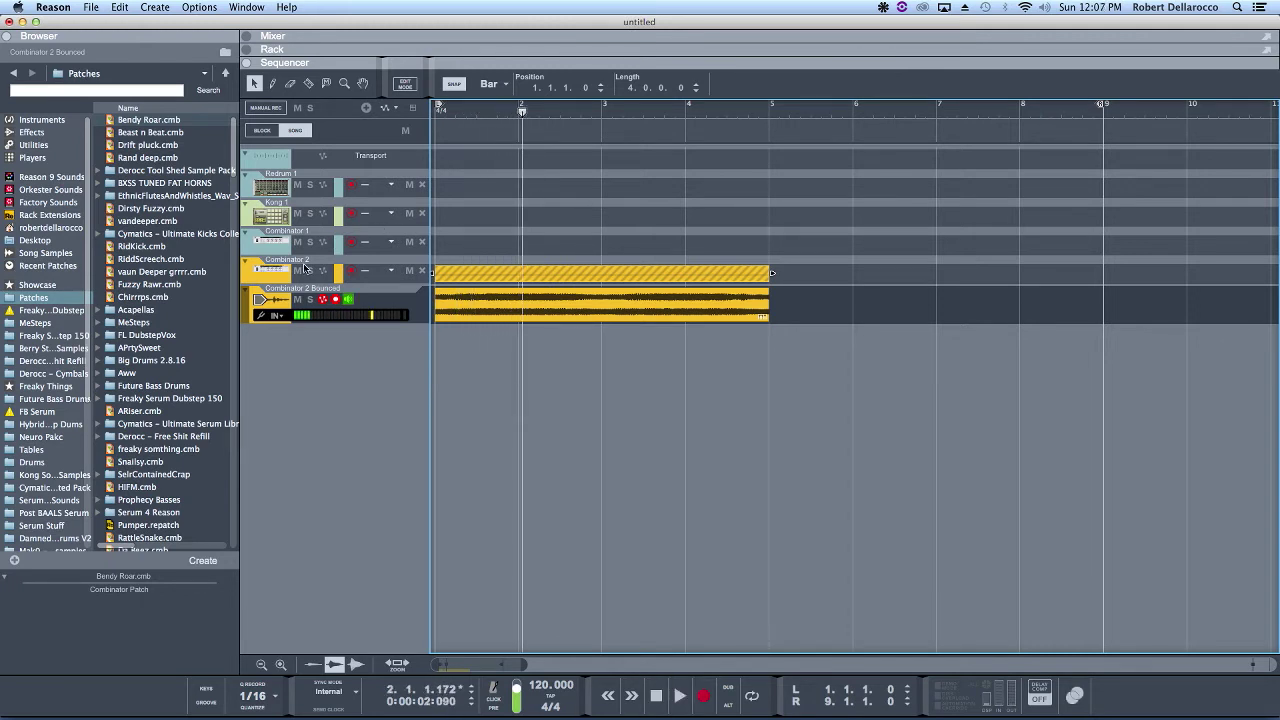
left_click(273, 272)
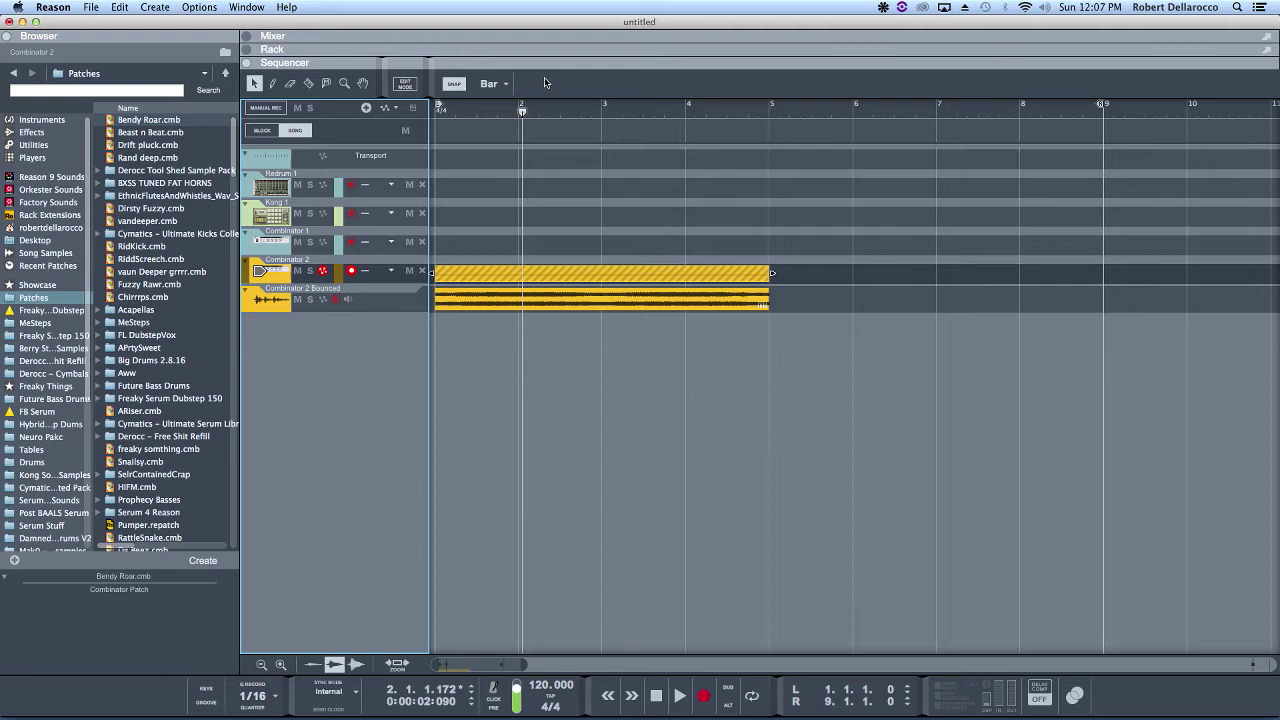
key("KP_0")
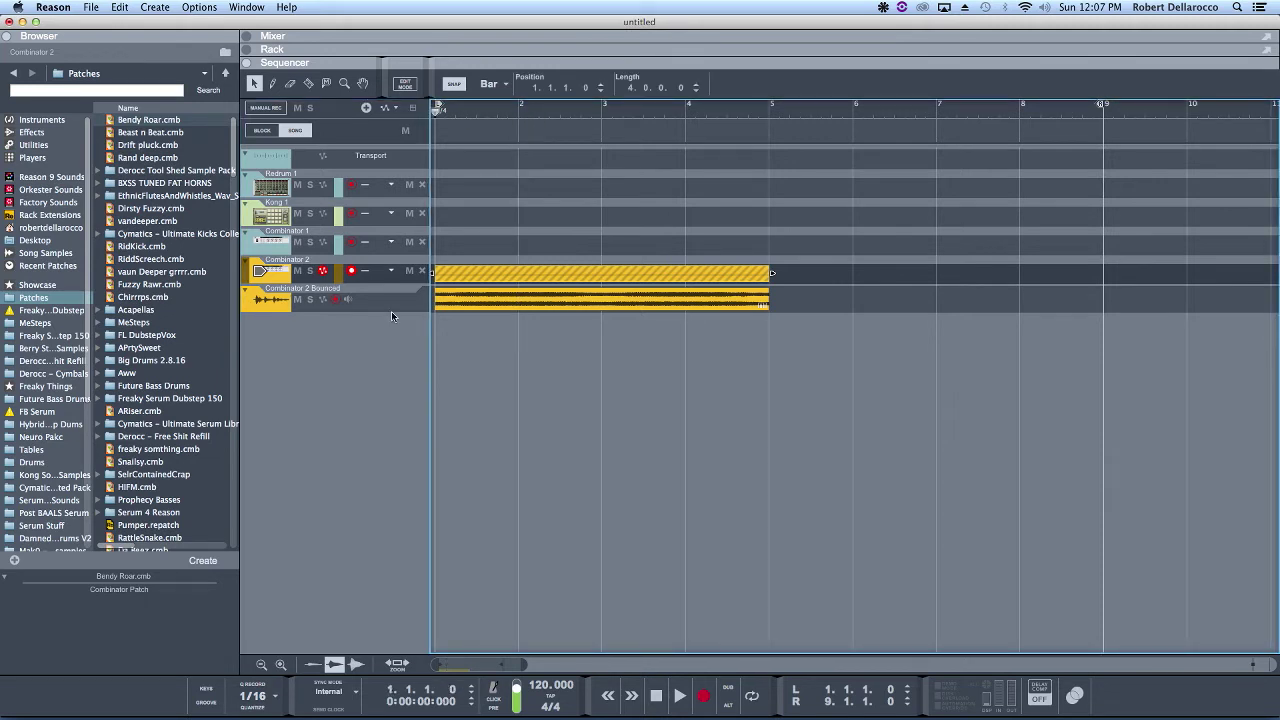
key("space")
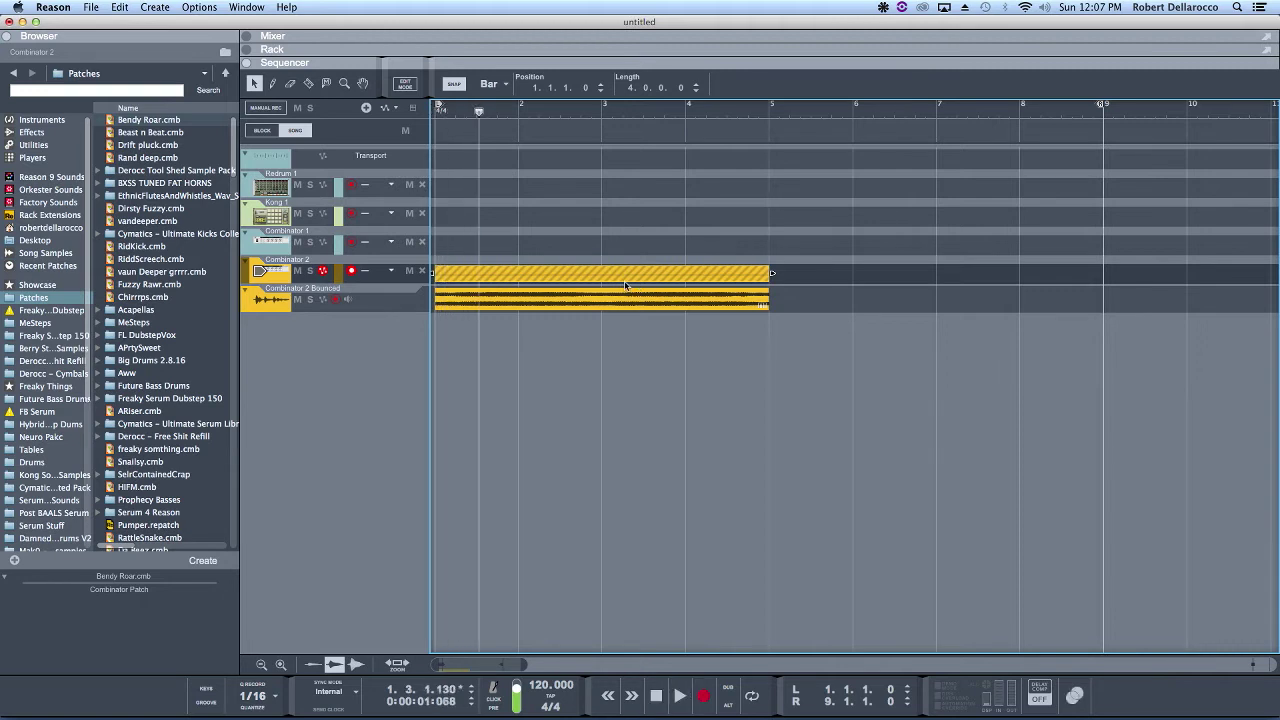
Add an NN-XT sampler, combine it into Combinator 3, and unfold its full editor.
left_click(40, 119)
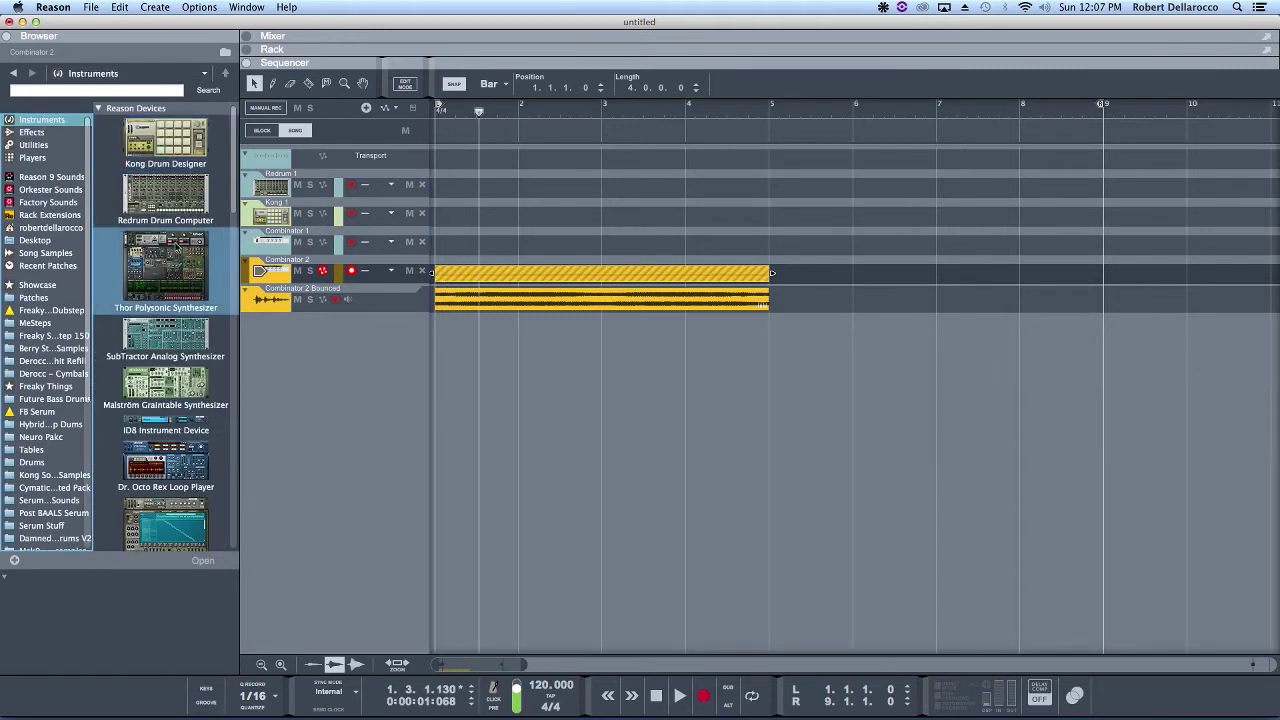
scroll(170, 420, "down", 2)
left_click_drag(172, 500, 297, 315)
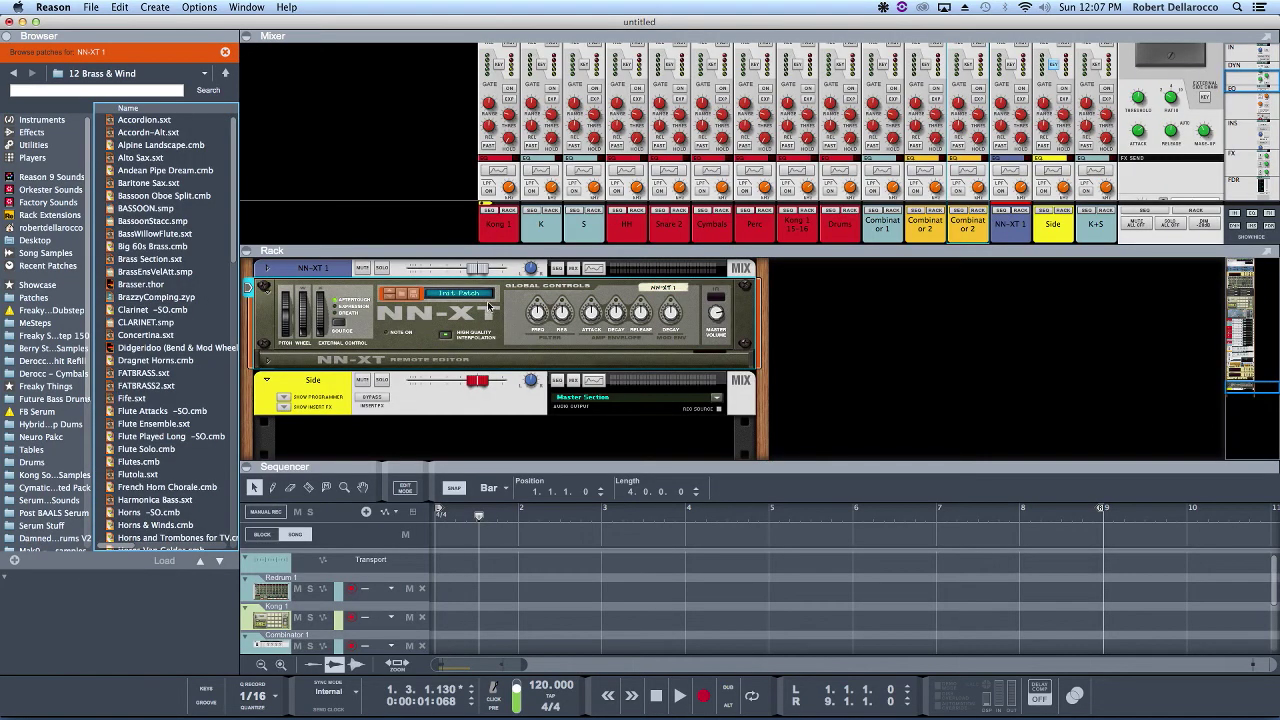
right_click(488, 305)
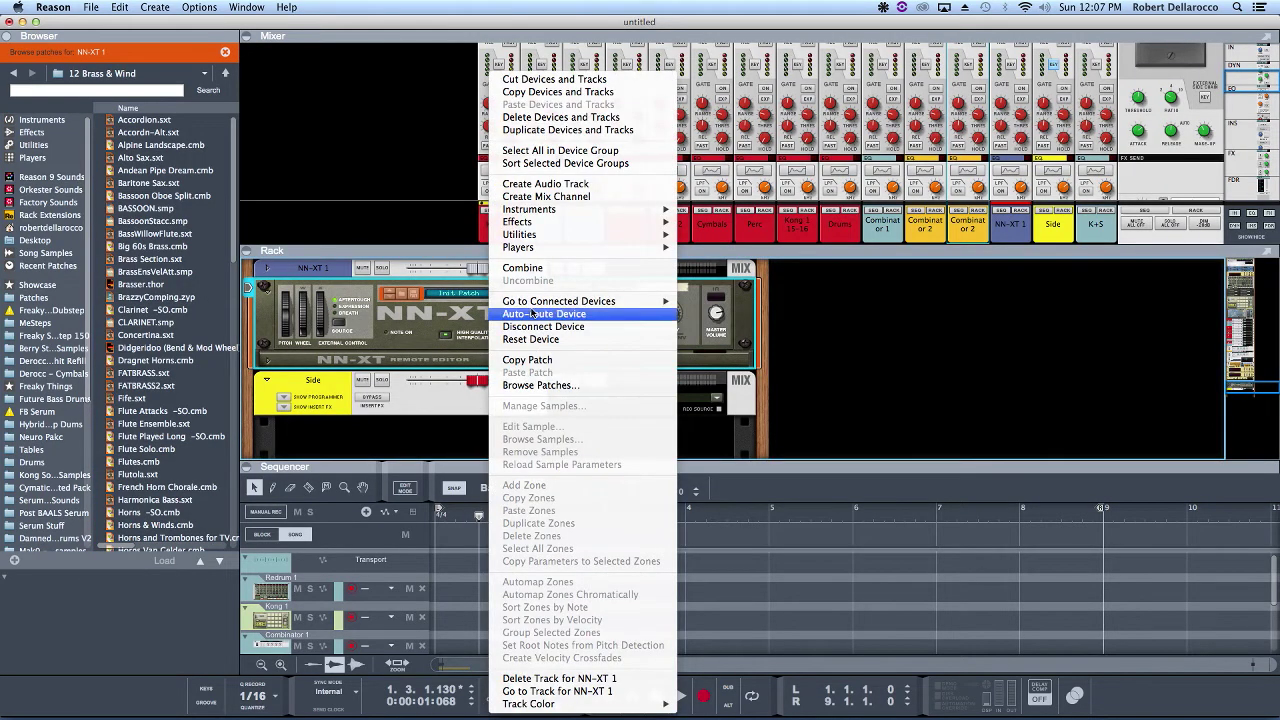
left_click(536, 268)
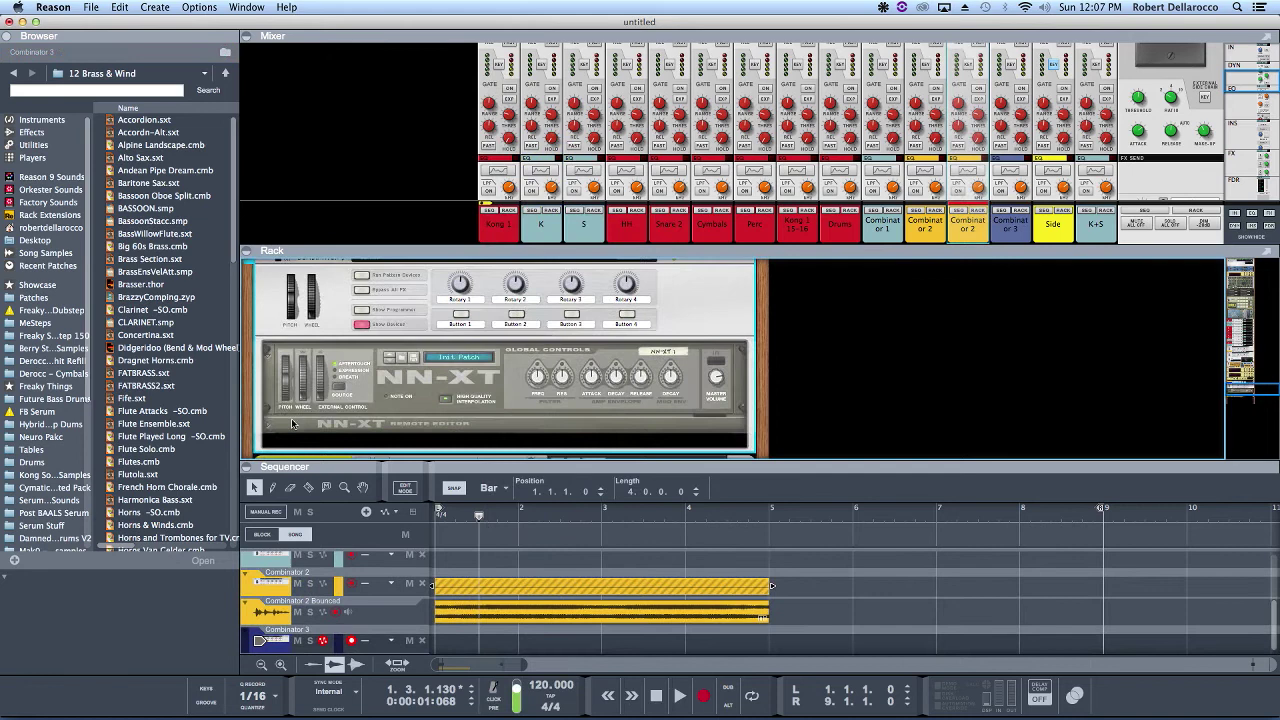
left_click(268, 343)
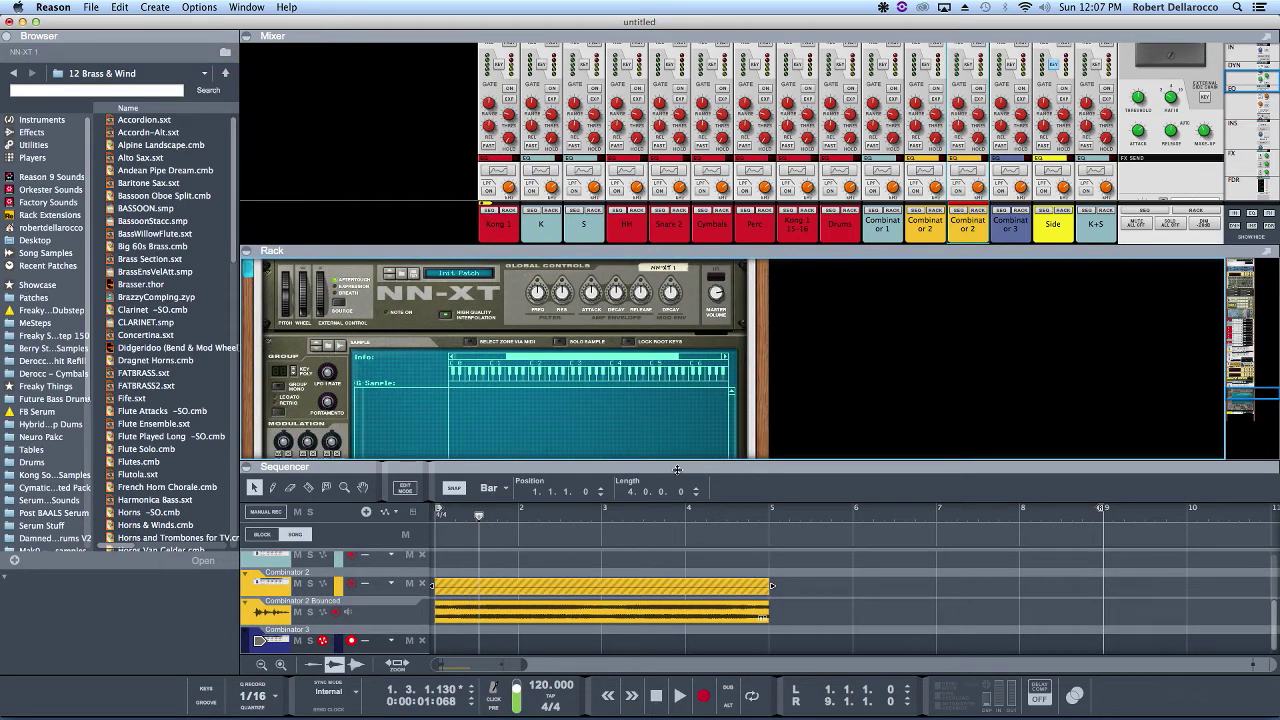
Select the bounced audio clip and bring up its context menu.
right_click(618, 628)
key("Escape")
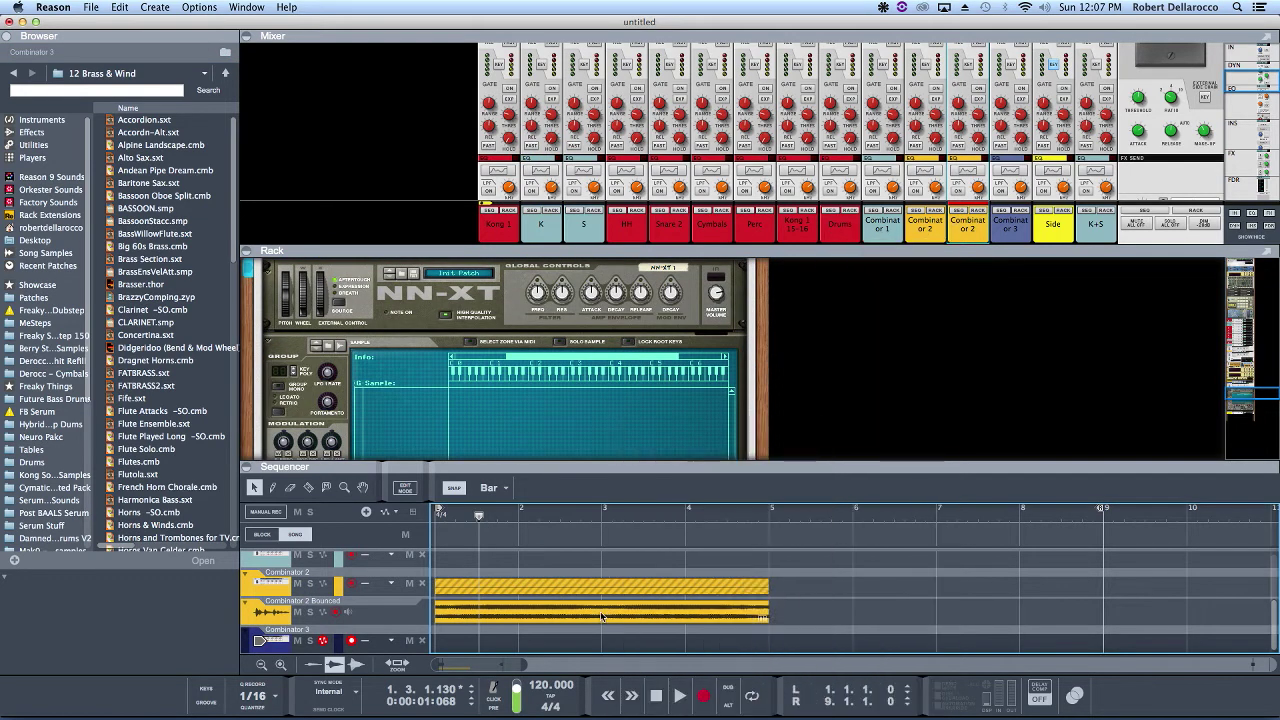
left_click(603, 612)
right_click(603, 610)
Bounce the clip to sample Combinator 2 Bounced 2, load it into the NN-XT, and enlarge the rack.
mouse_move(718, 480)
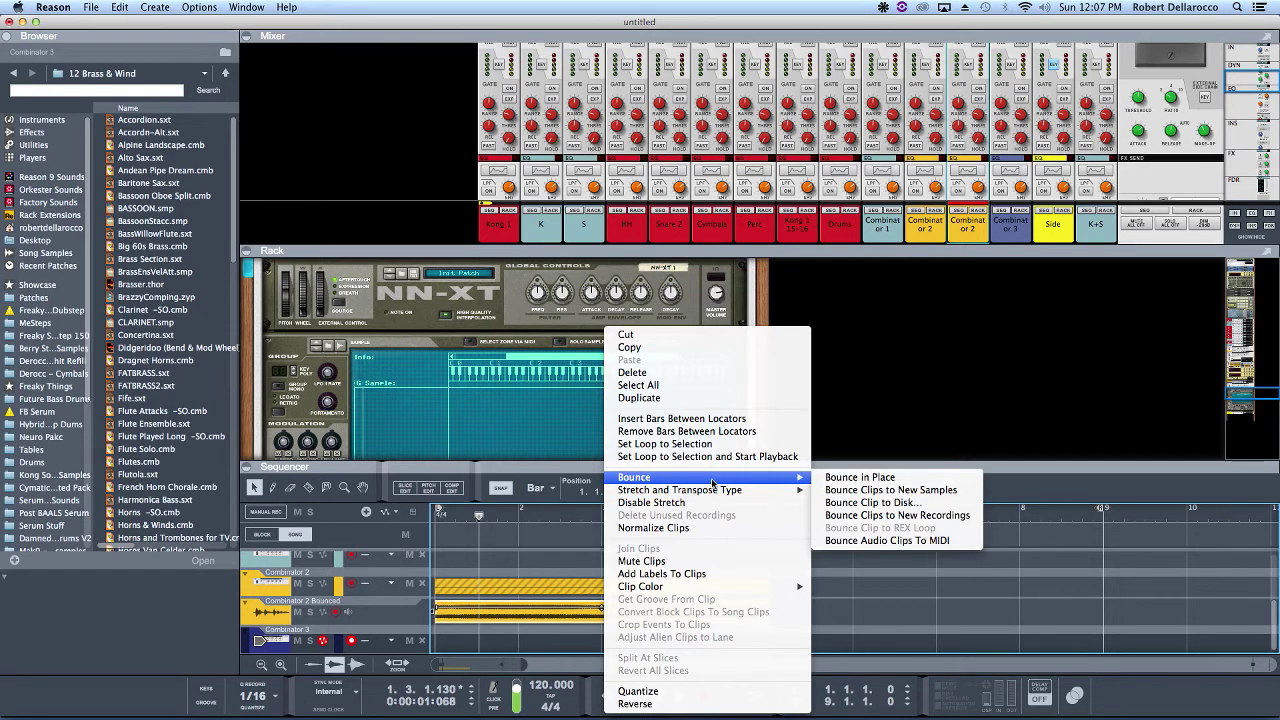
left_click(922, 490)
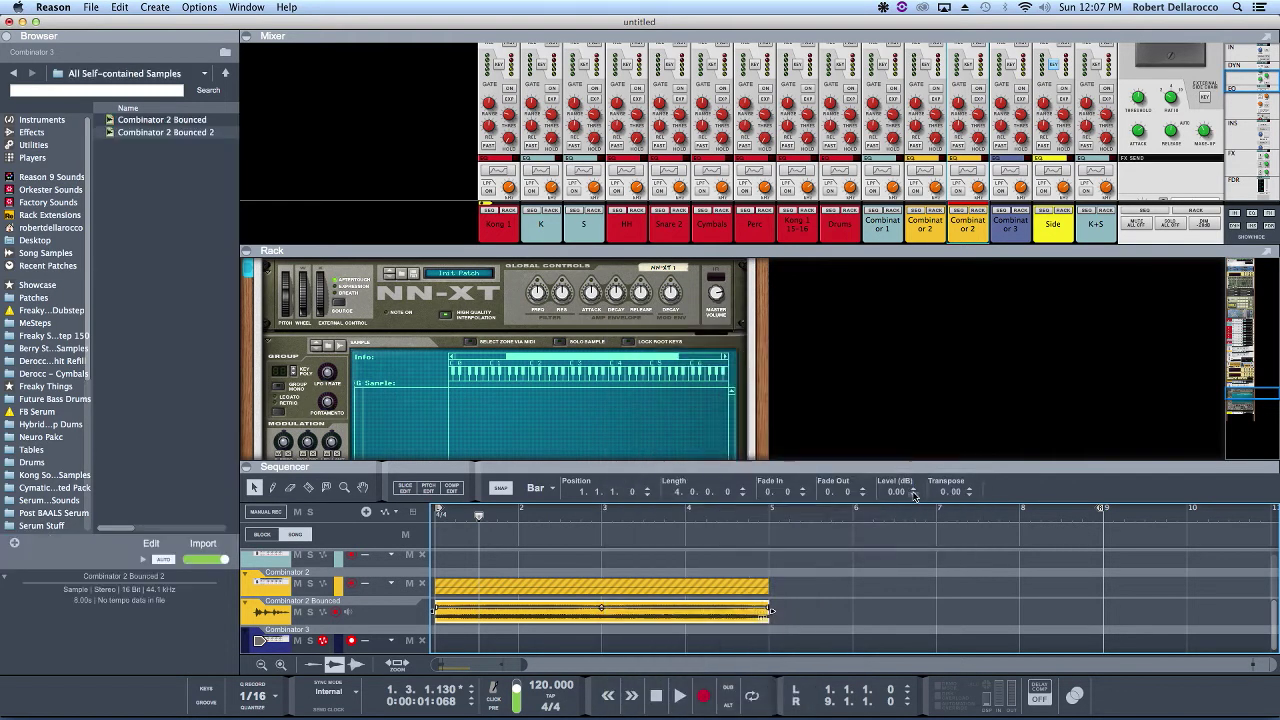
left_click(168, 129)
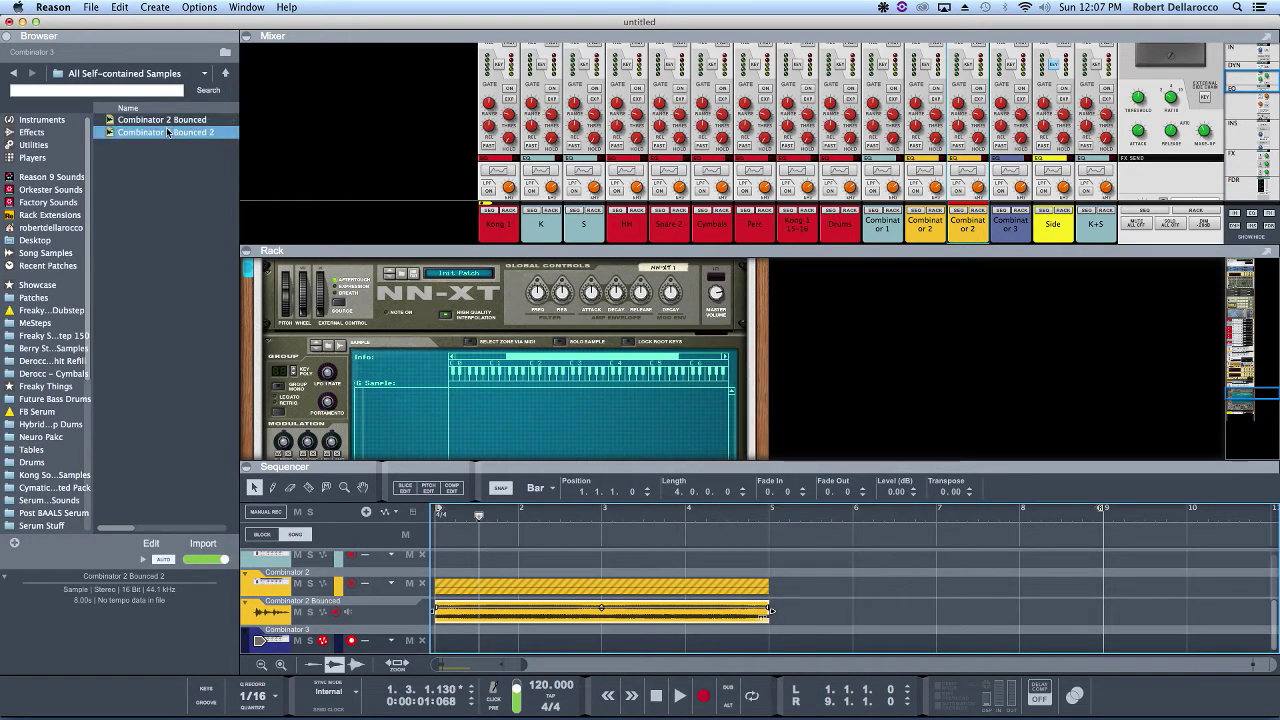
left_click_drag(166, 127, 583, 432)
left_click(600, 462)
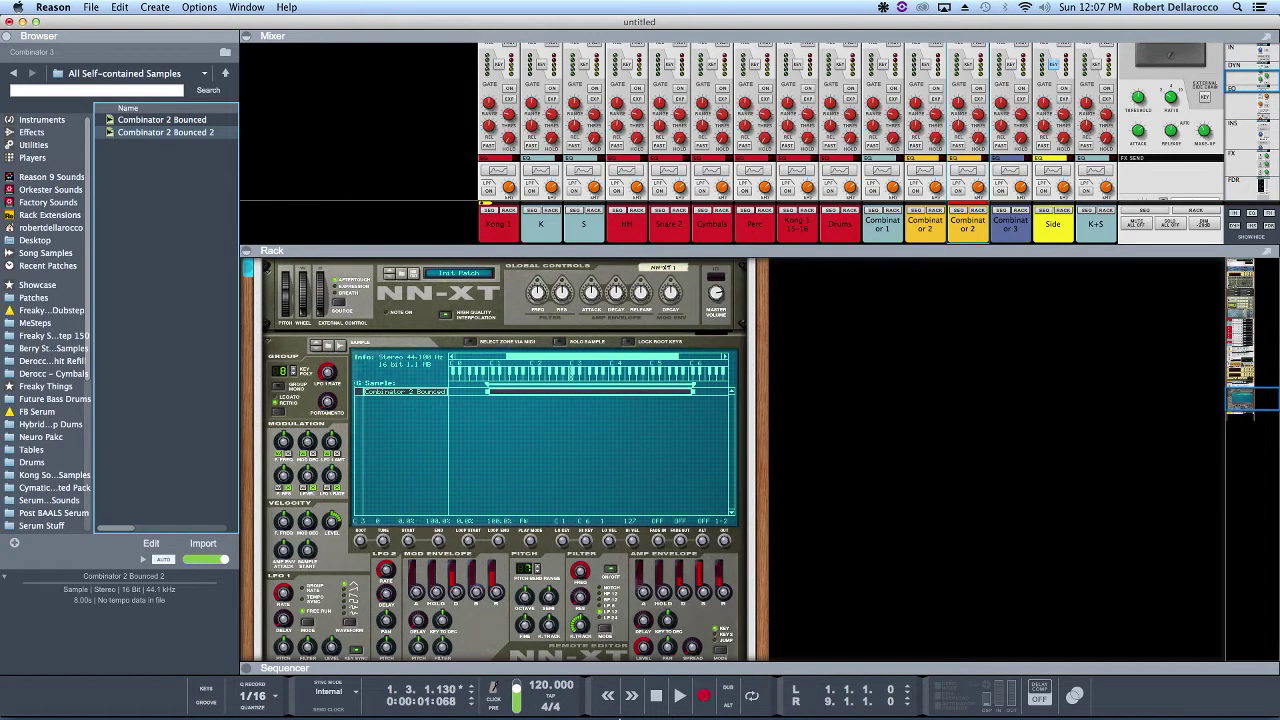
left_click_drag(635, 251, 437, 3)
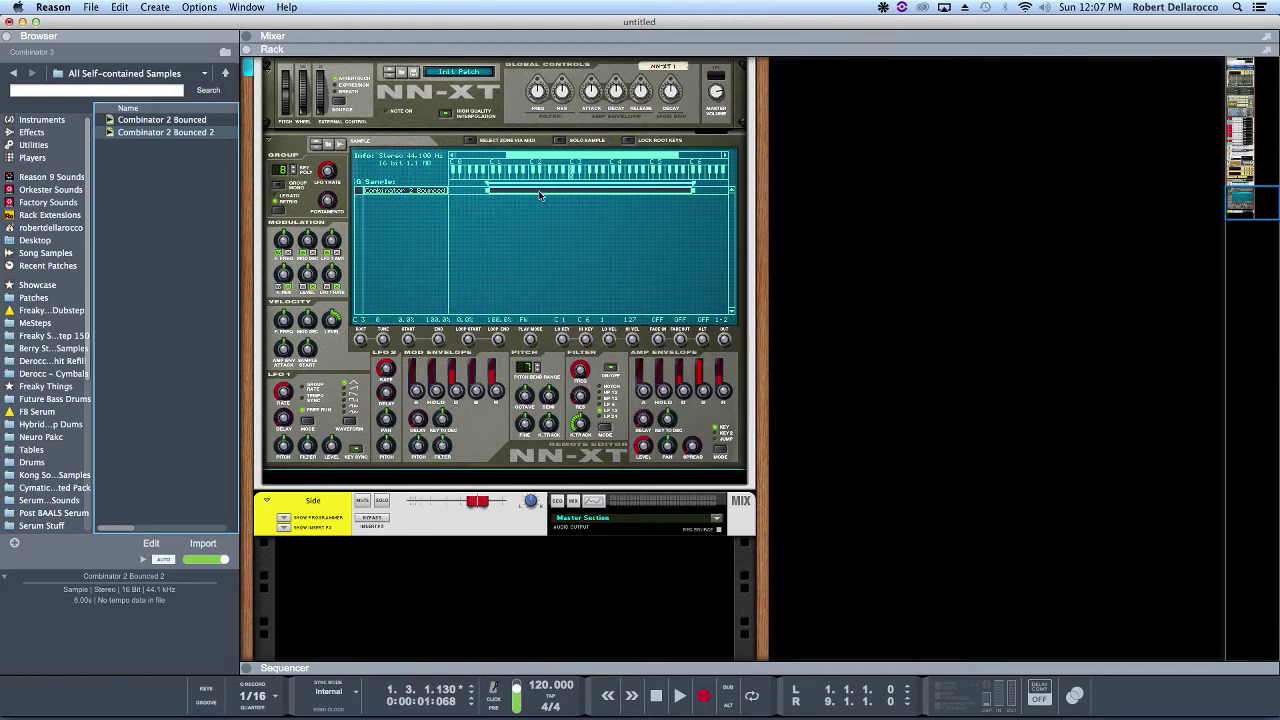
Open the Combinator 2 clip in the note editor and audition its red note.
key("F5")
key("F7")
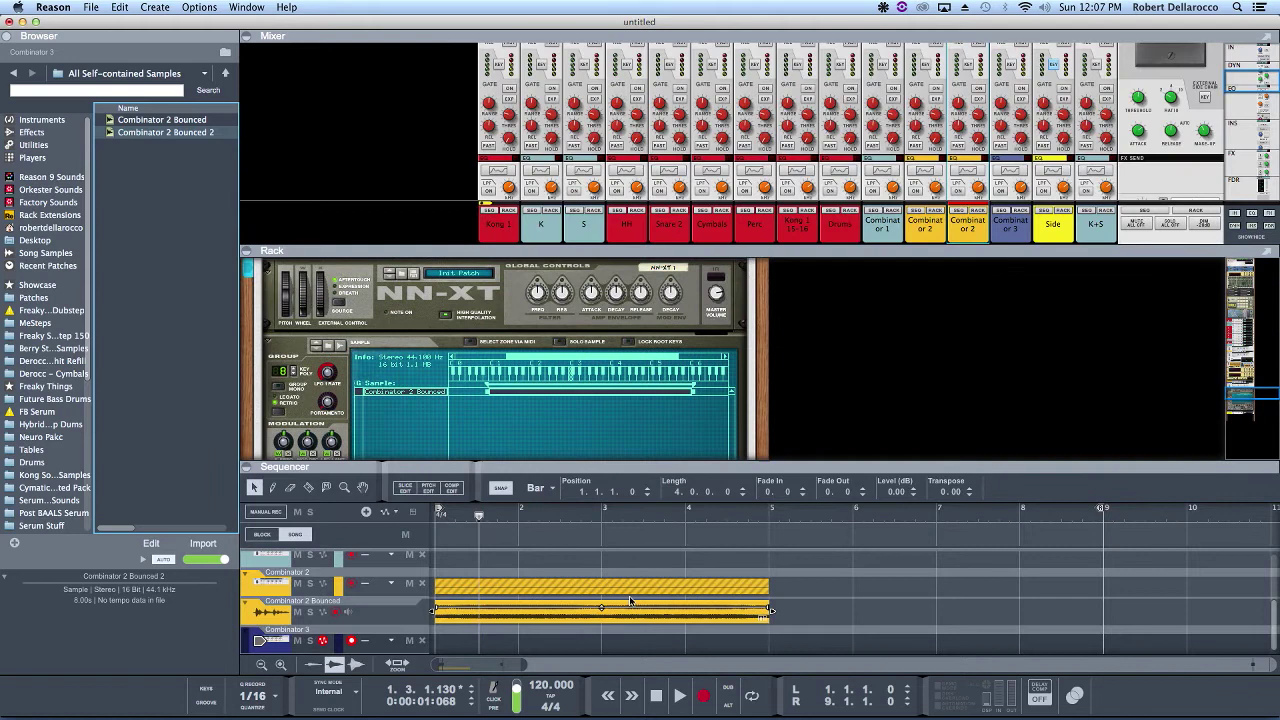
left_click(631, 589)
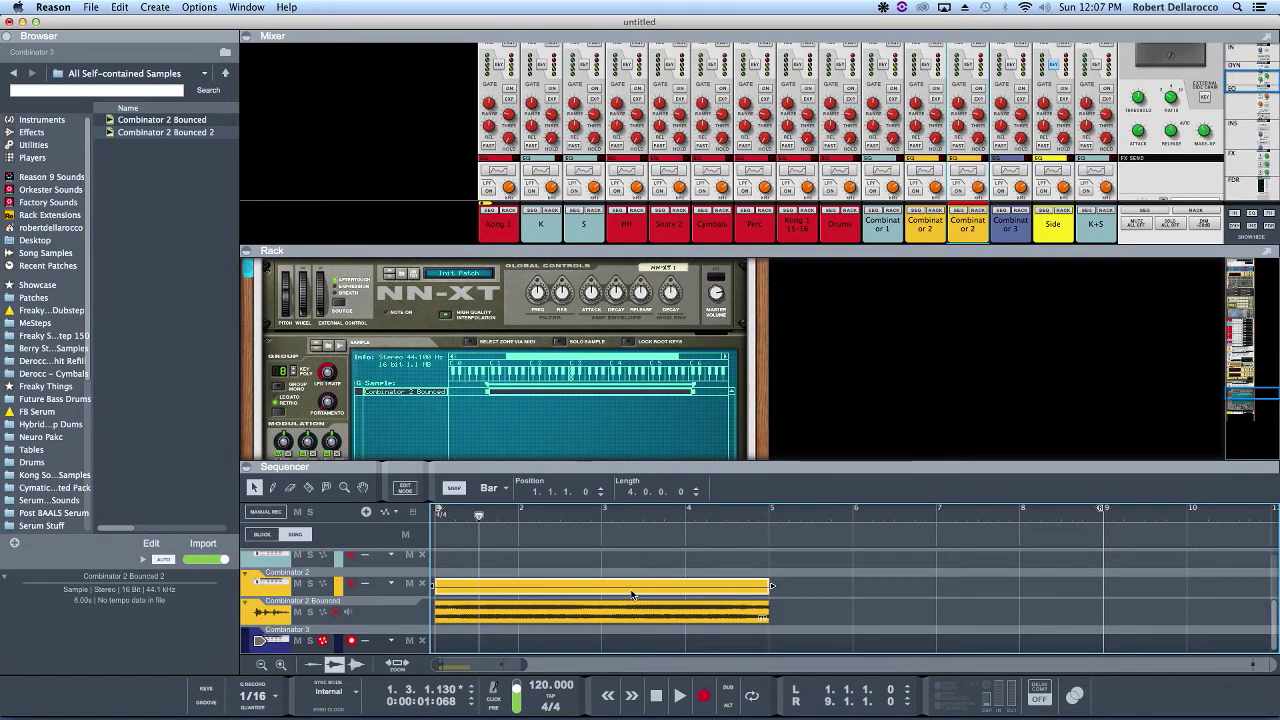
double_click(631, 590)
key("F7")
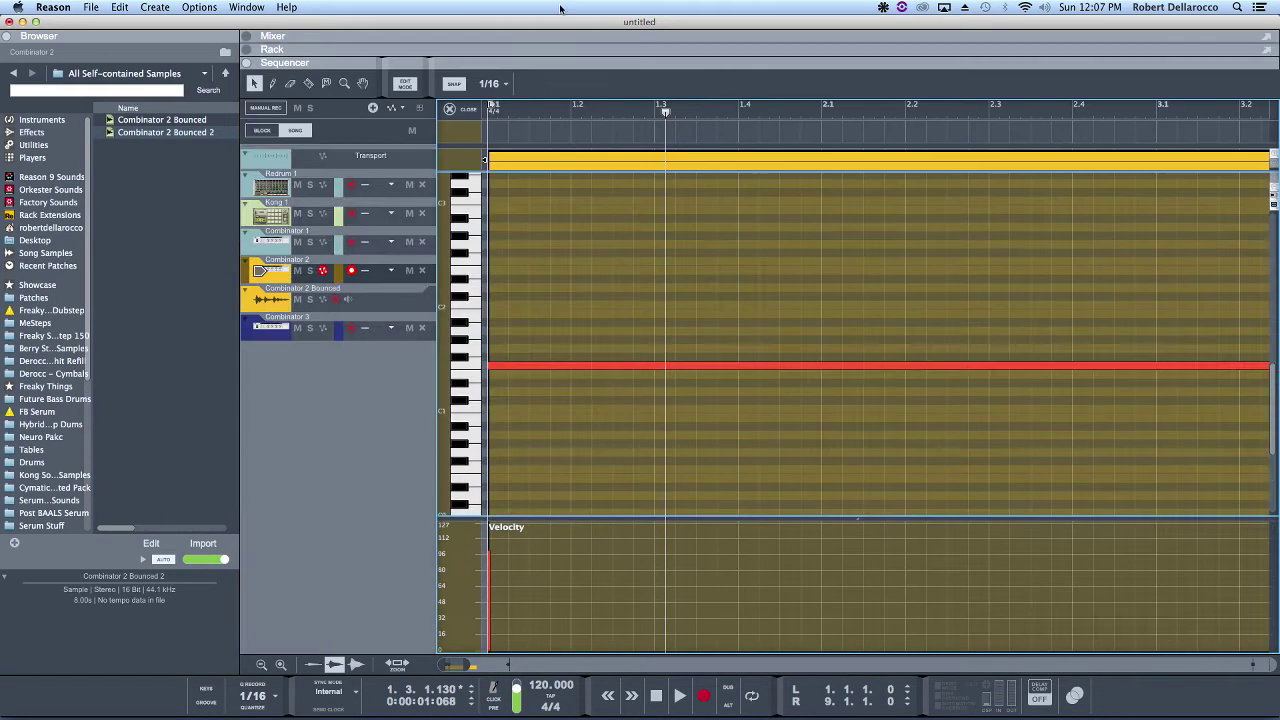
left_click(490, 365)
Select the Combinator 3 track and show its NN-XT in the rack view.
key("F6")
scroll(535, 295, "up", 5)
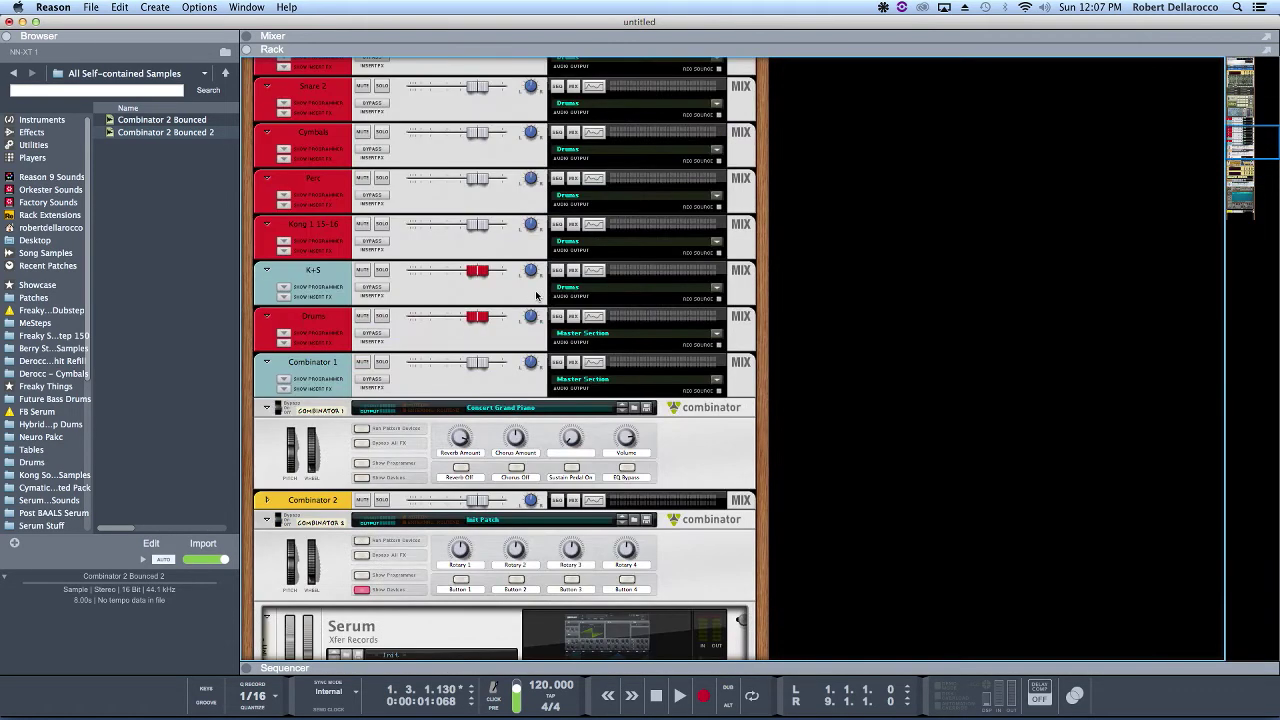
key("F7")
key("F5")
key("F6")
key("F7")
key("shift+Tab")
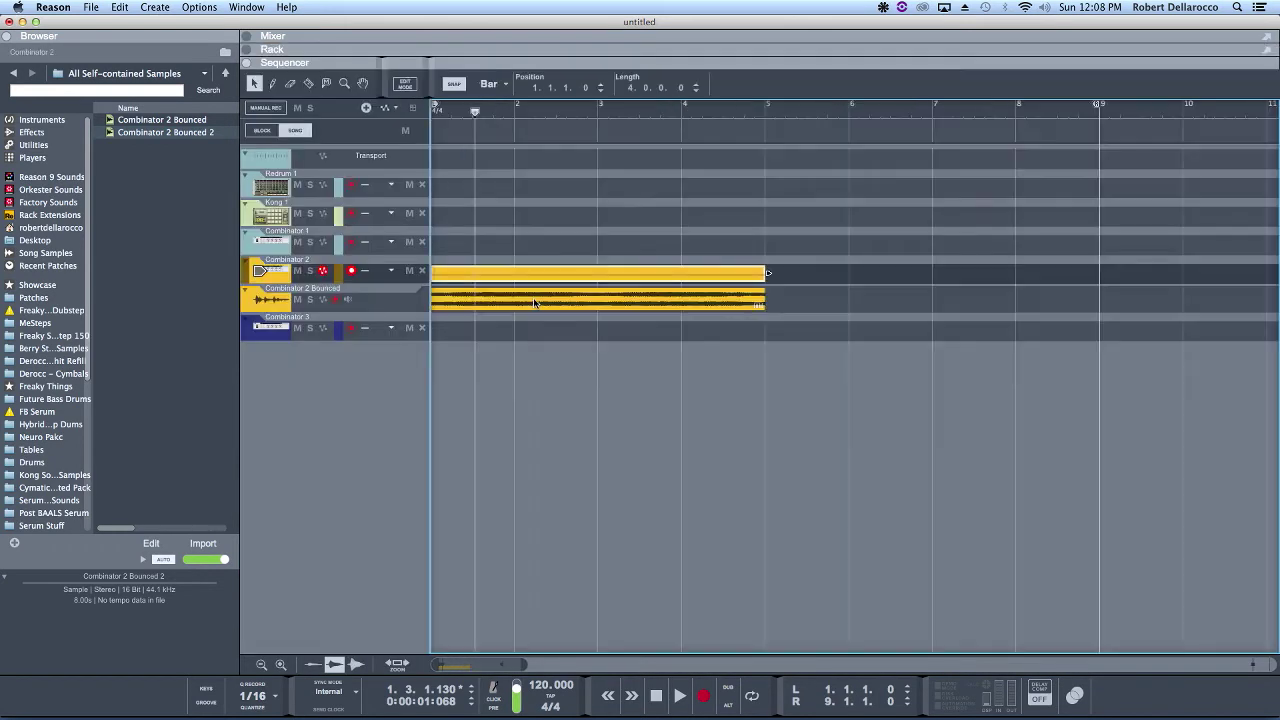
left_click(279, 332)
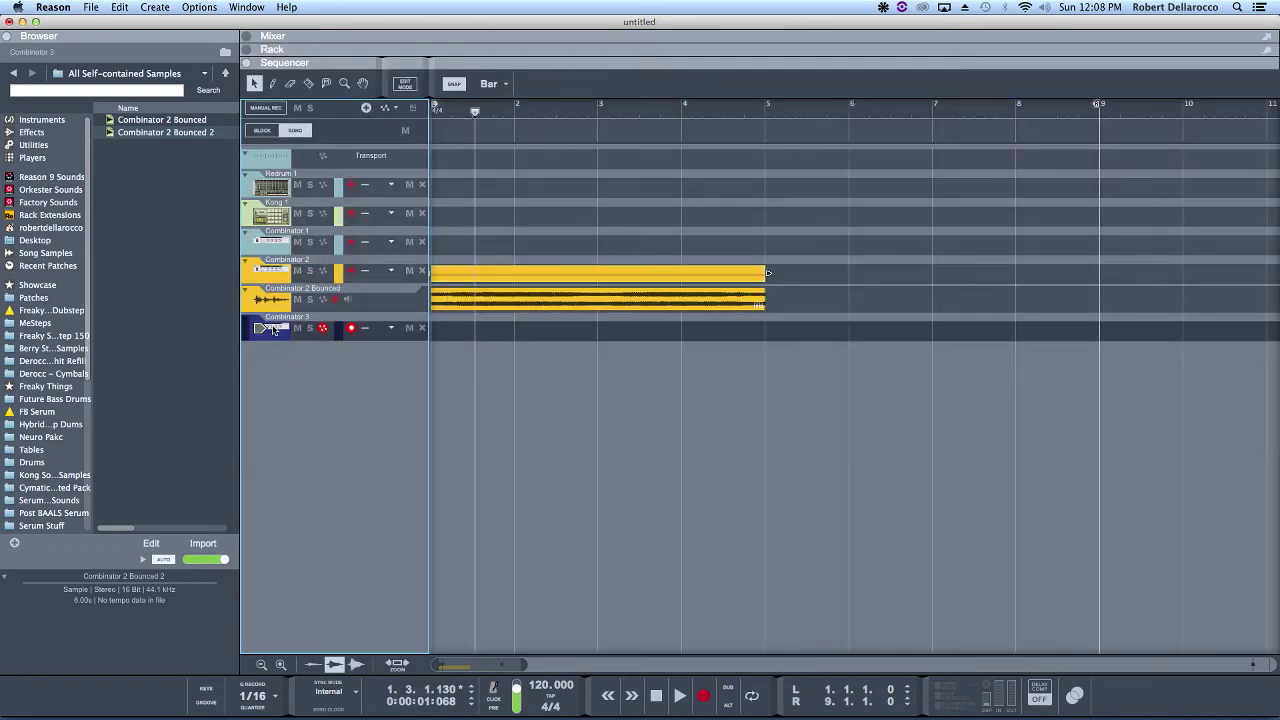
key("F6")
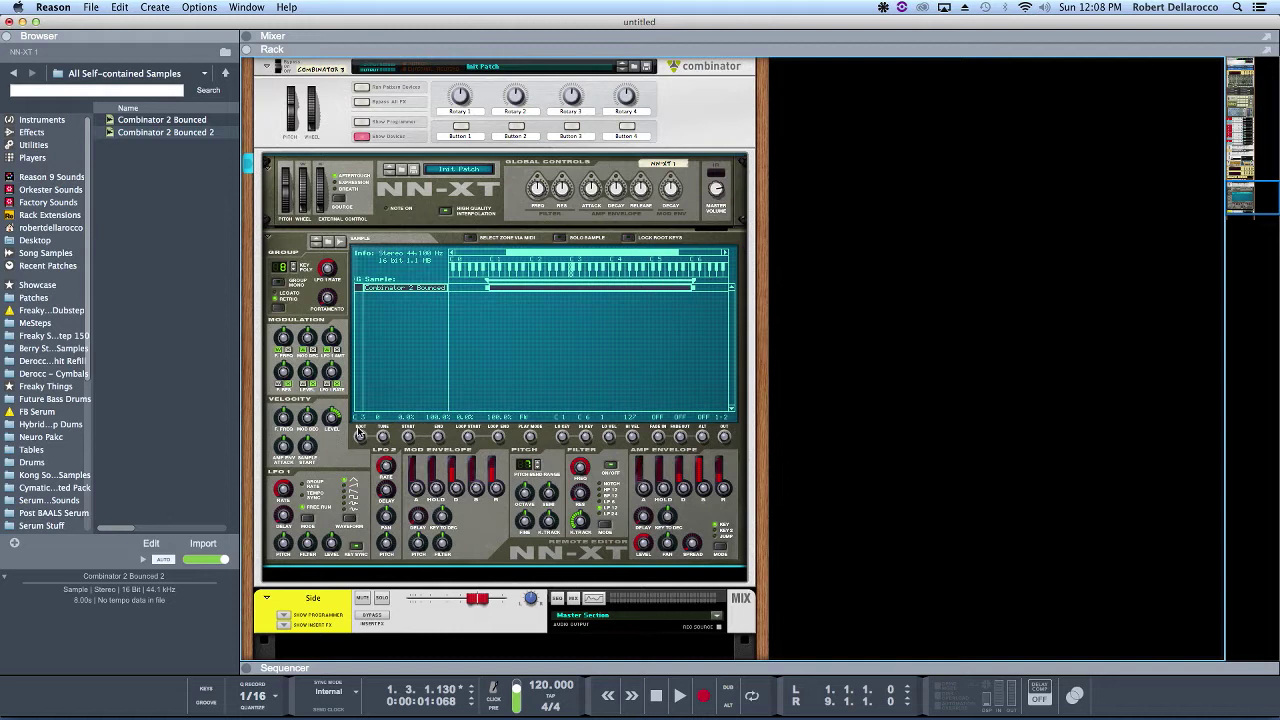
Lower the sample zone's Root knob from C3 to C2.
left_click_drag(358, 440, 361, 478)
left_click_drag(369, 418, 352, 482)
Duplicate the sample zone three times, doubling from one to two, four, then eight zones.
right_click(404, 290)
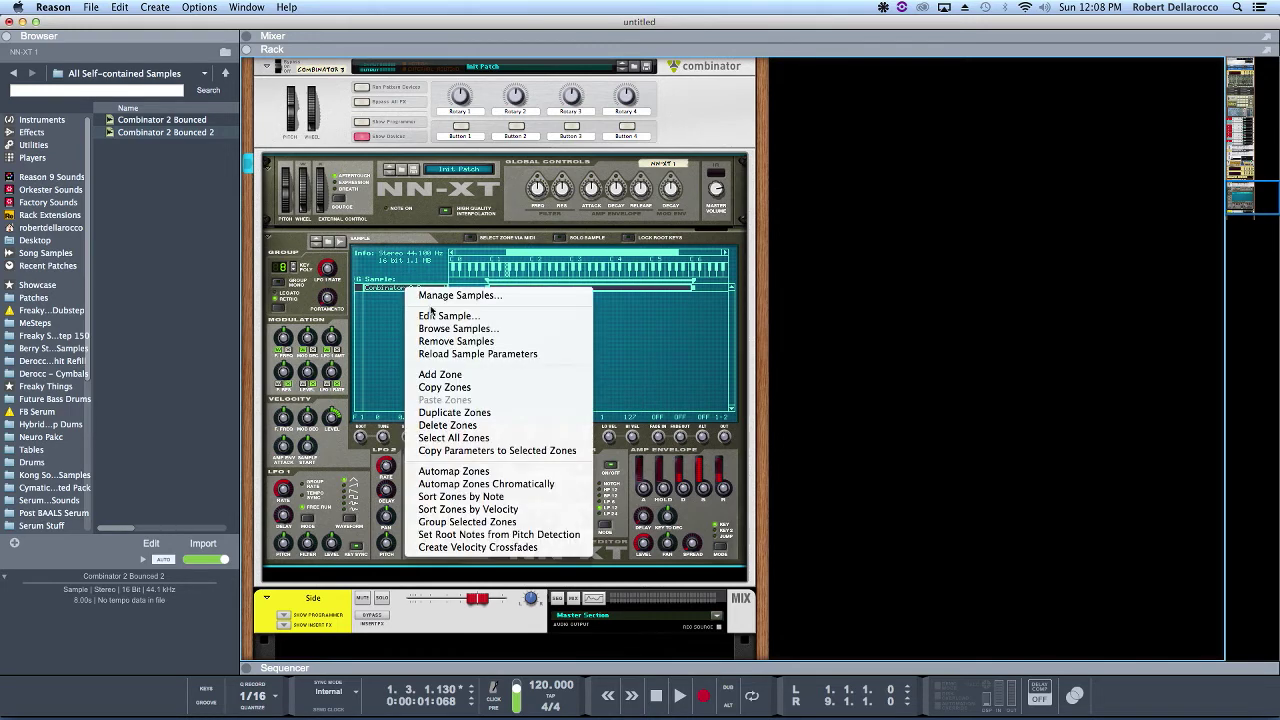
left_click(560, 414)
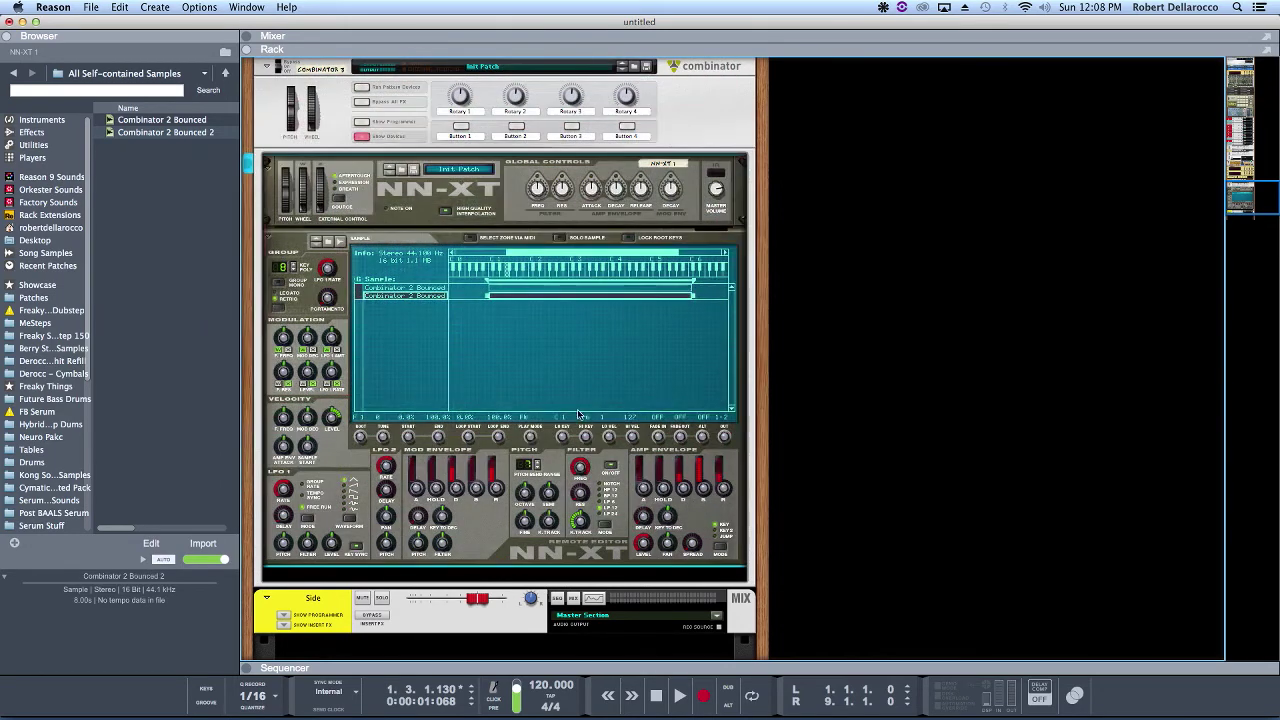
key("super+a")
right_click(412, 293)
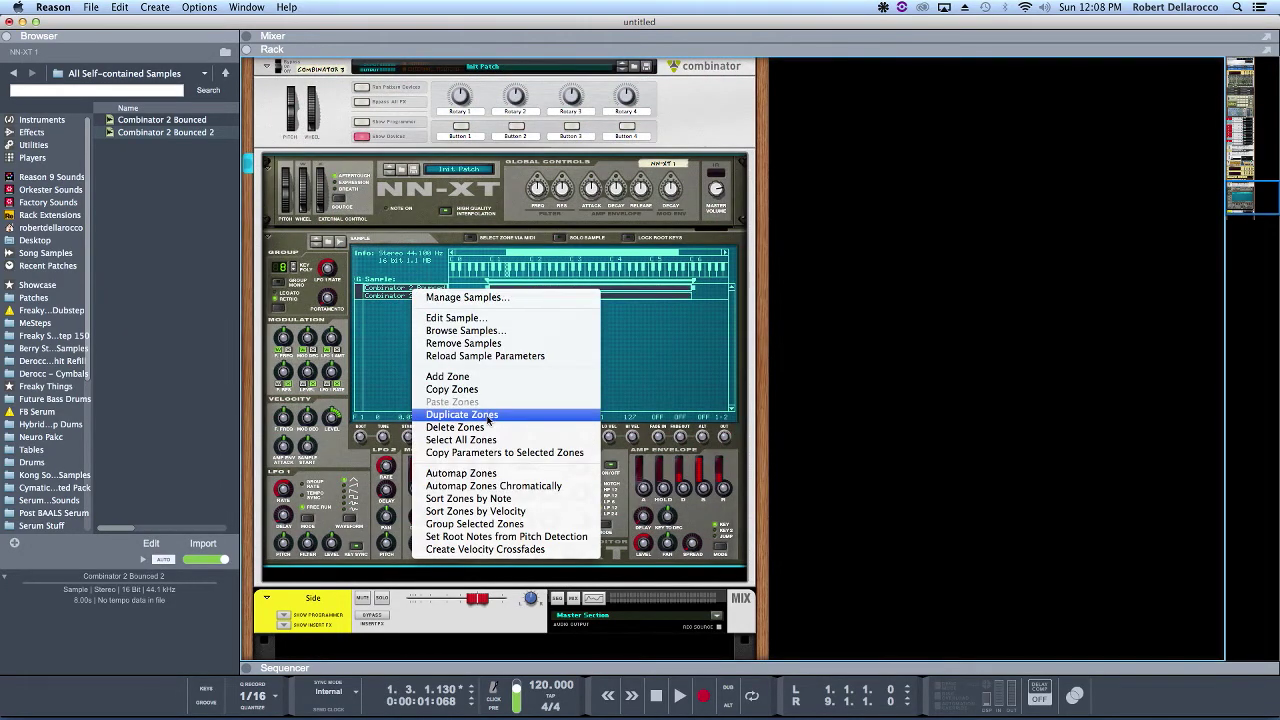
left_click(492, 416)
right_click(382, 310)
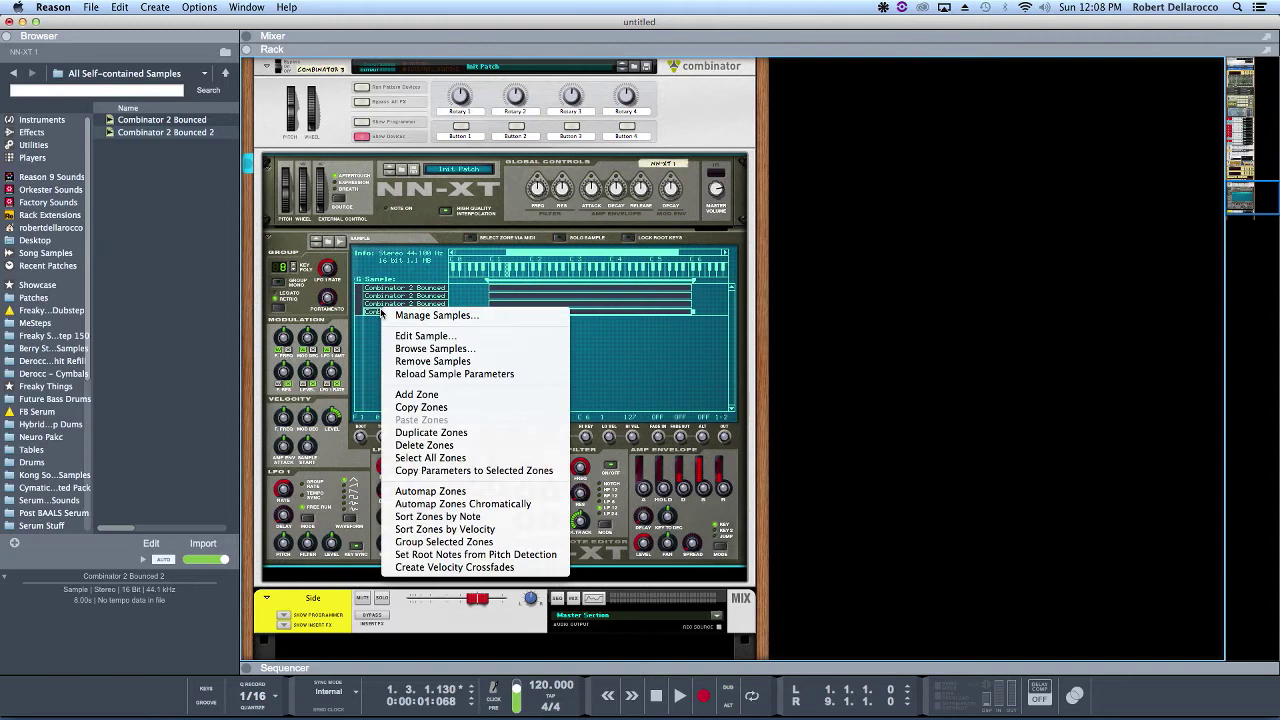
left_click(447, 432)
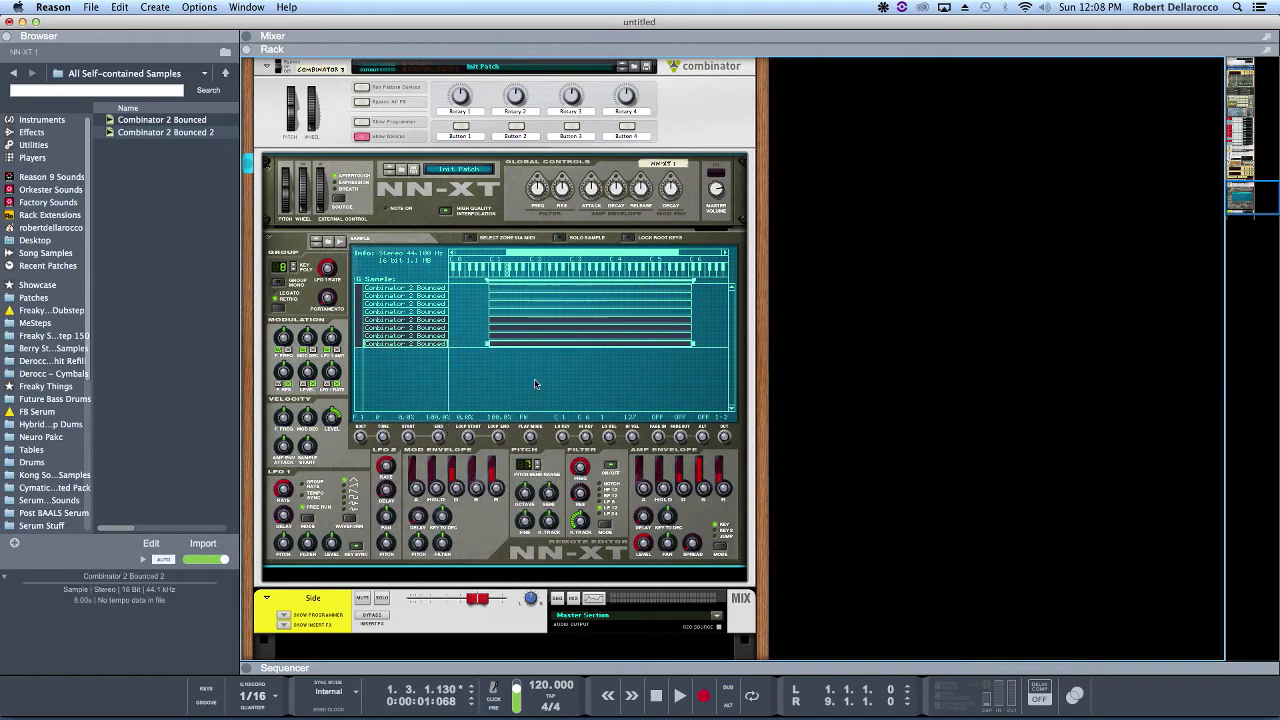
scroll(535, 384, "left", 2)
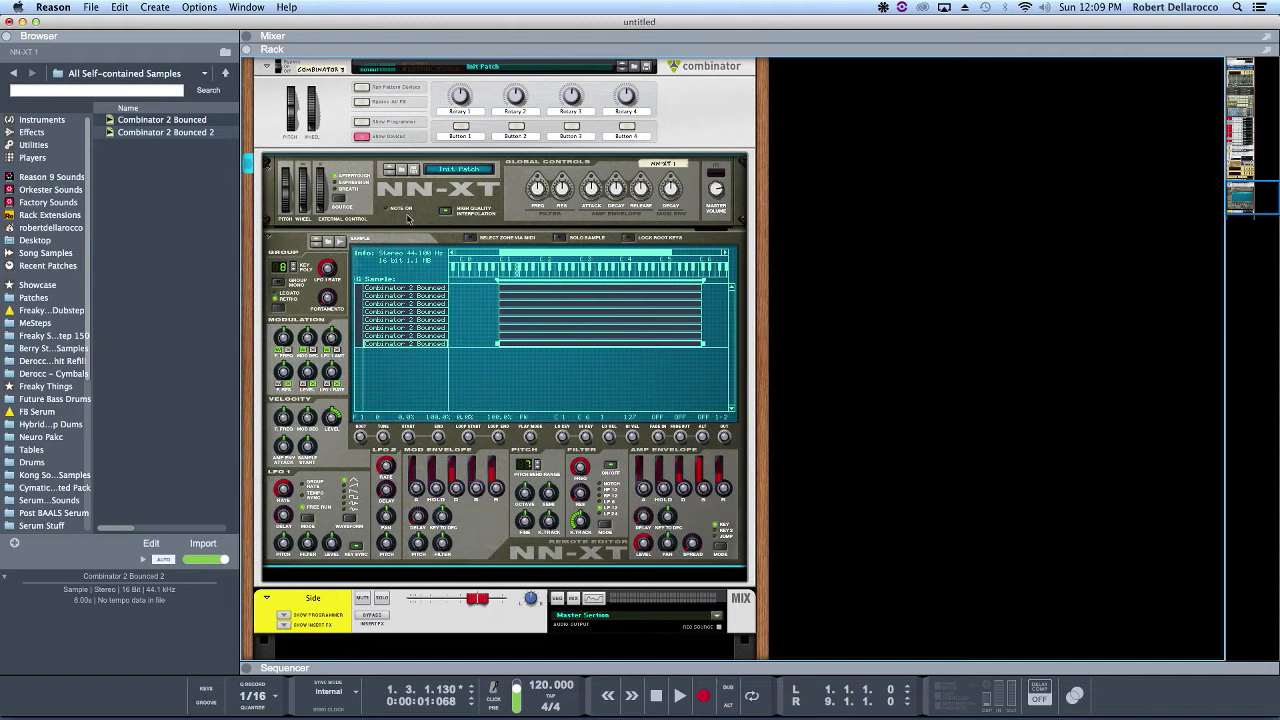
right_click(407, 306)
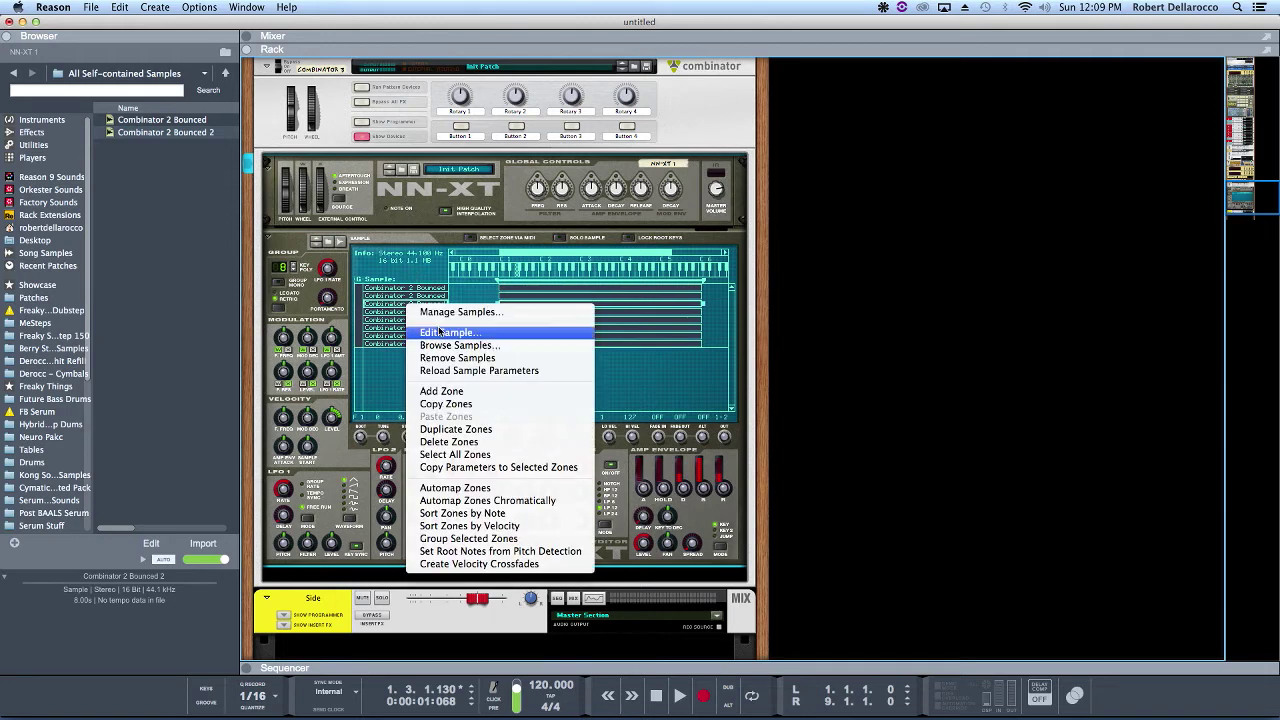
Automap the eight zones chromatically so each sits on its own consecutive key.
left_click(517, 500)
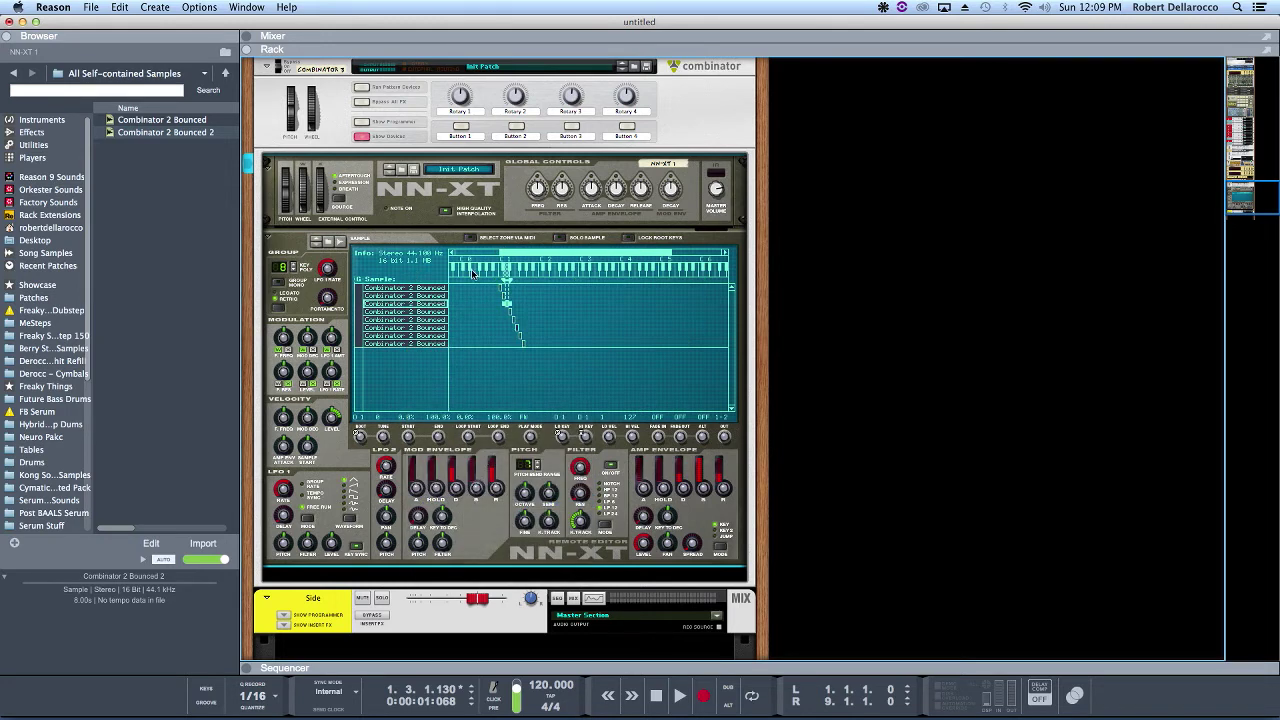
left_click(501, 286)
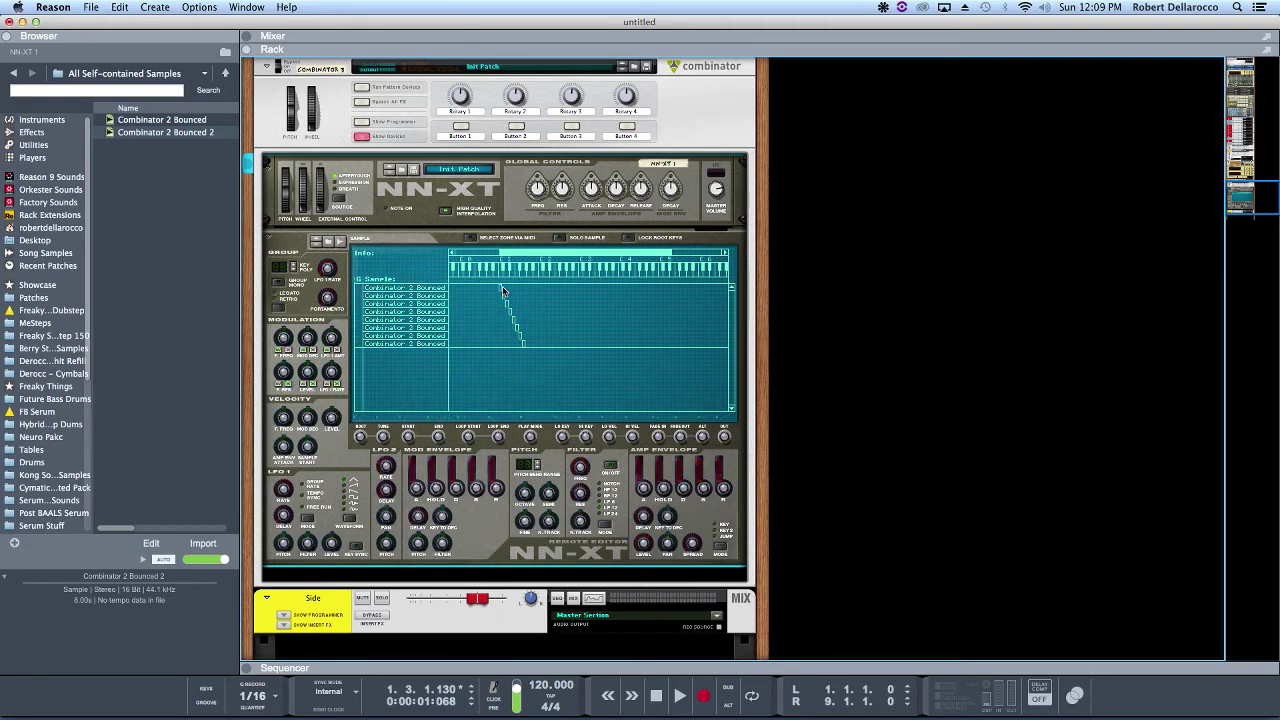
left_click(502, 289)
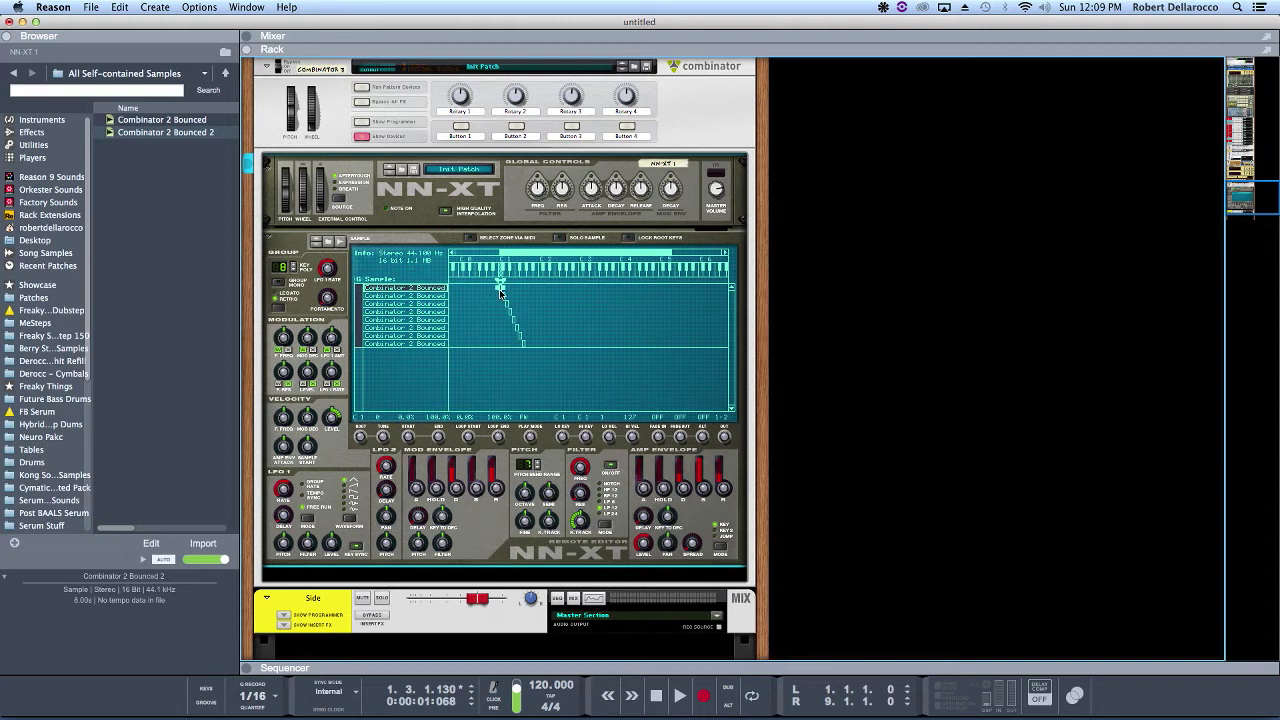
left_click(550, 329)
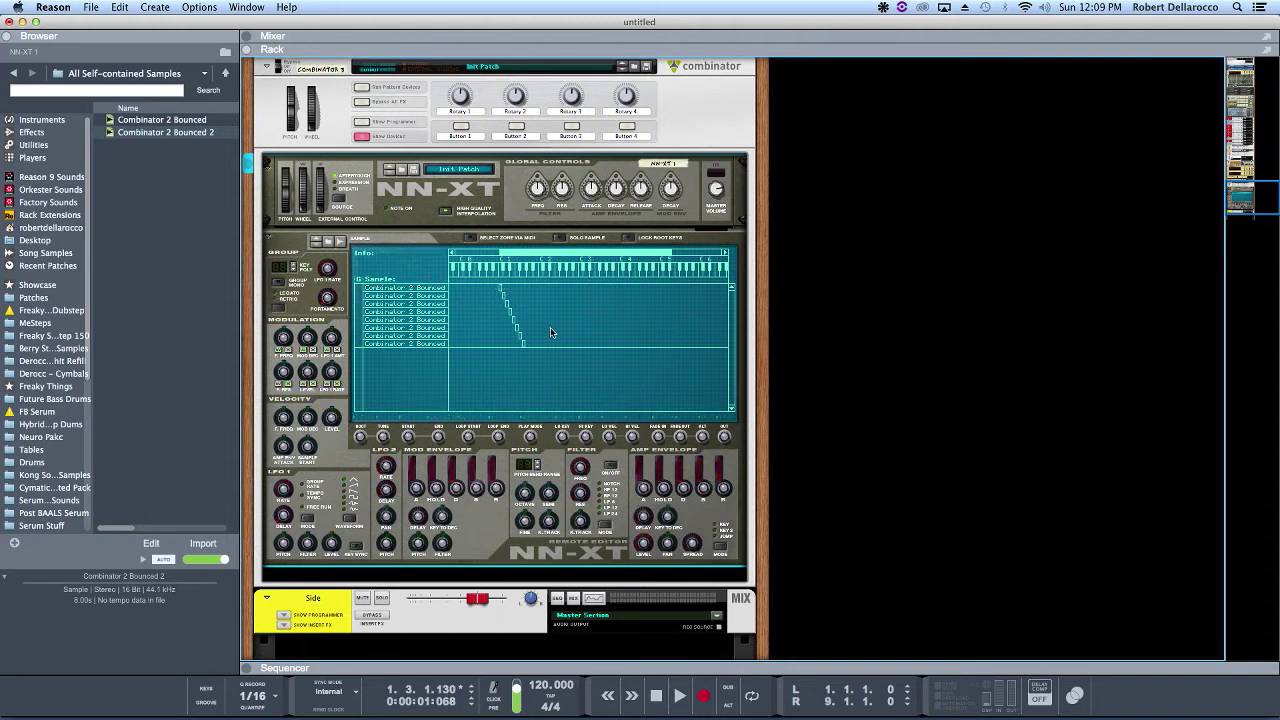
left_click(414, 289)
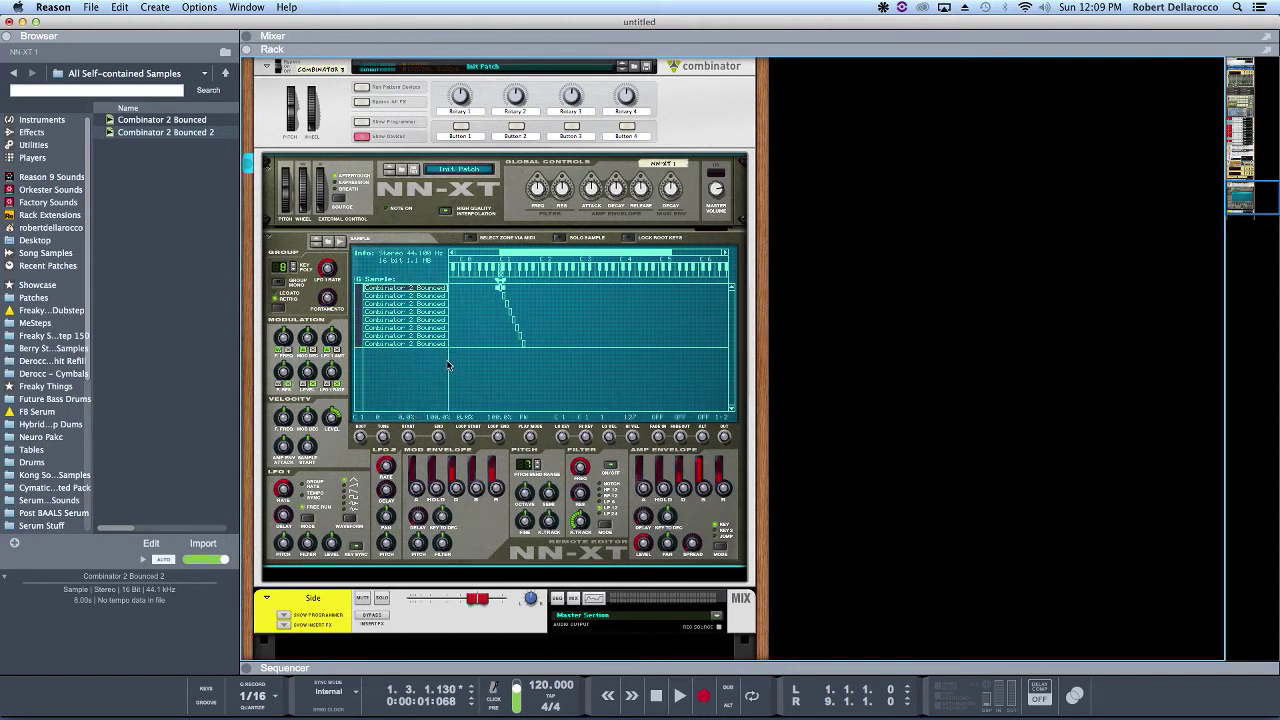
Try a 34% sample start on the second zone, then reset it to 0%.
left_click(504, 293)
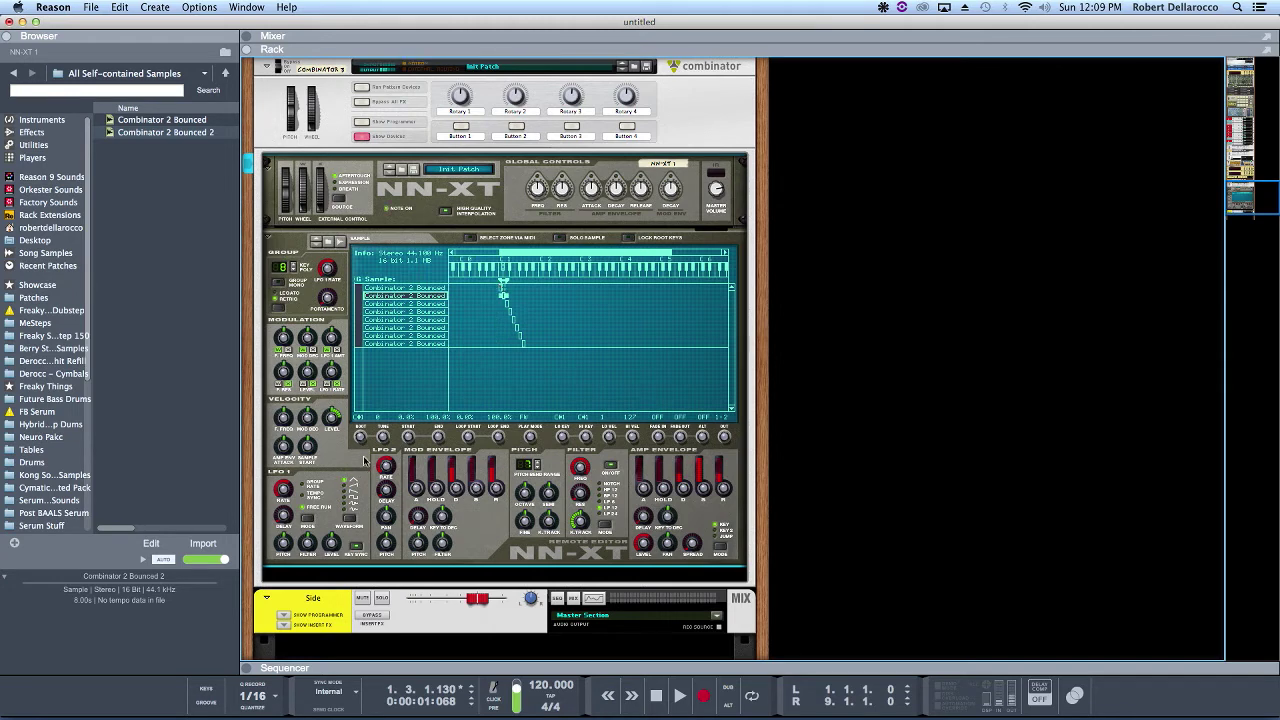
left_click_drag(407, 437, 440, 380)
left_click(409, 438, "super")
left_click(551, 353)
Select the zones and shorten the mod envelope attack to 33.2 ms.
left_click(502, 290)
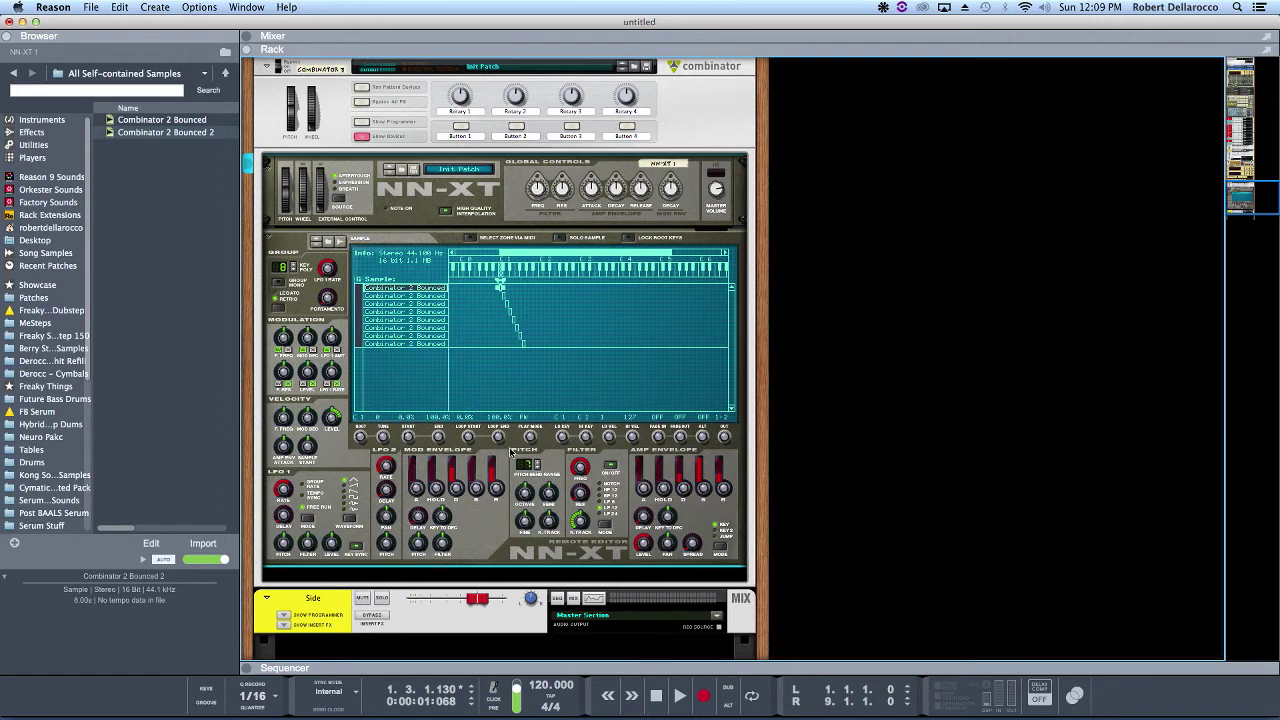
mouse_move(504, 443)
mouse_move(424, 471)
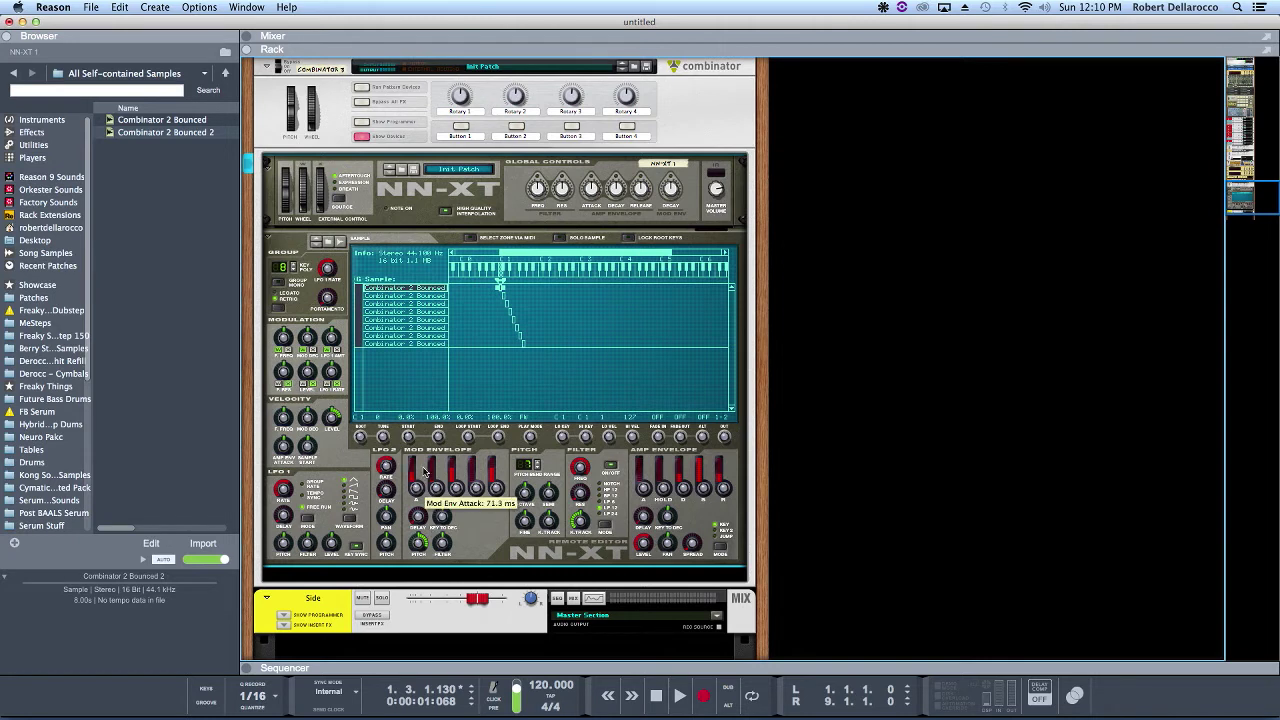
left_click_drag(424, 471, 417, 491)
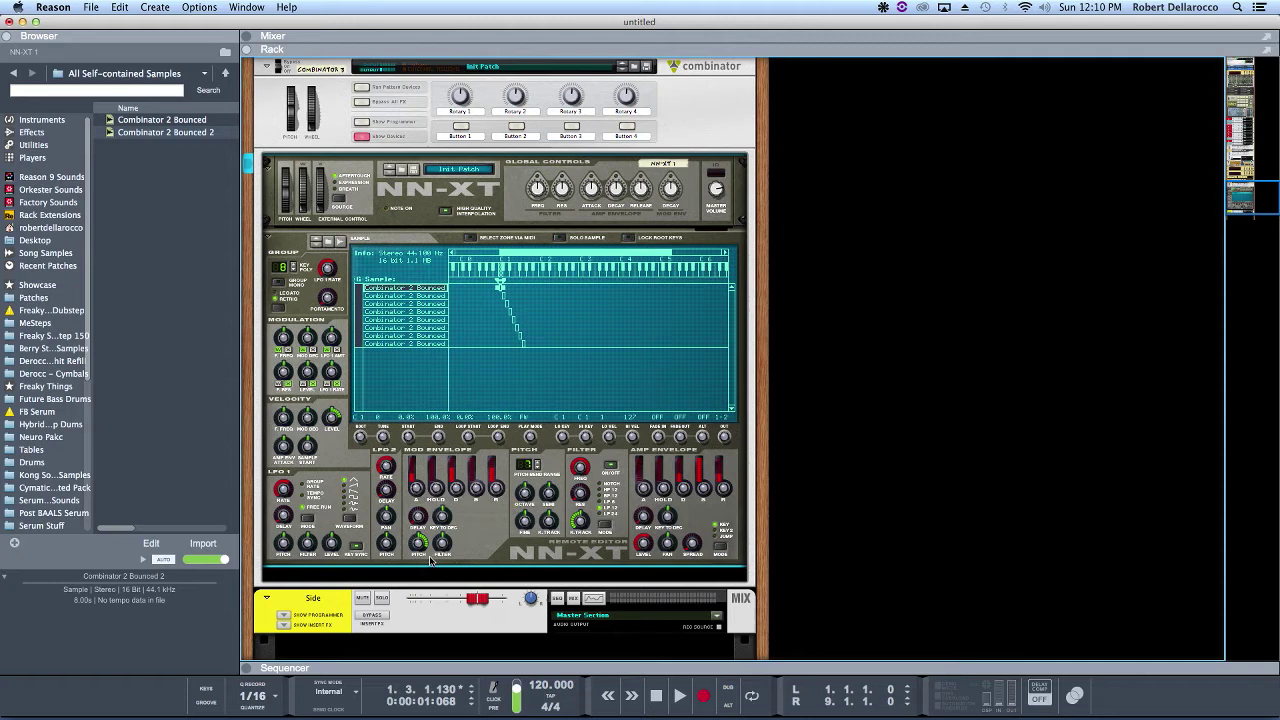
mouse_move(422, 550)
scroll(422, 551, "up", 3)
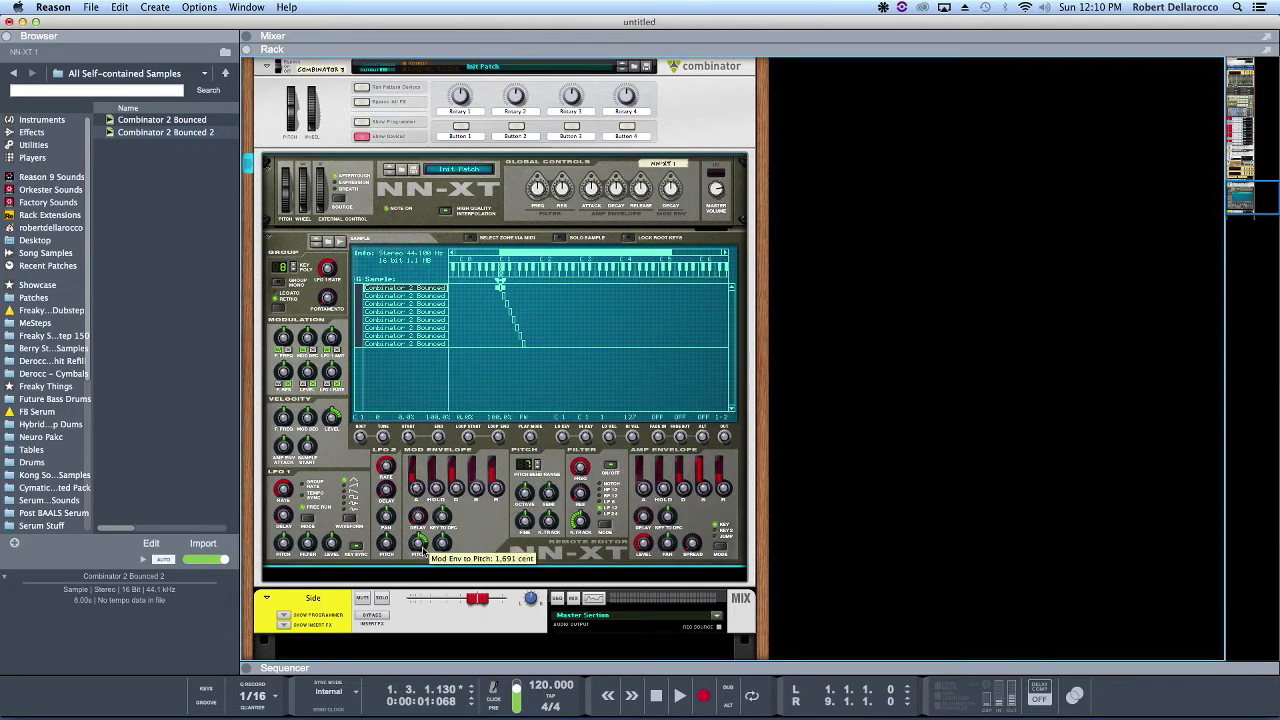
Set amp envelope decay to 0.33 s, raise mod envelope pitch, and set mod decay to 0.11 s.
mouse_move(521, 493)
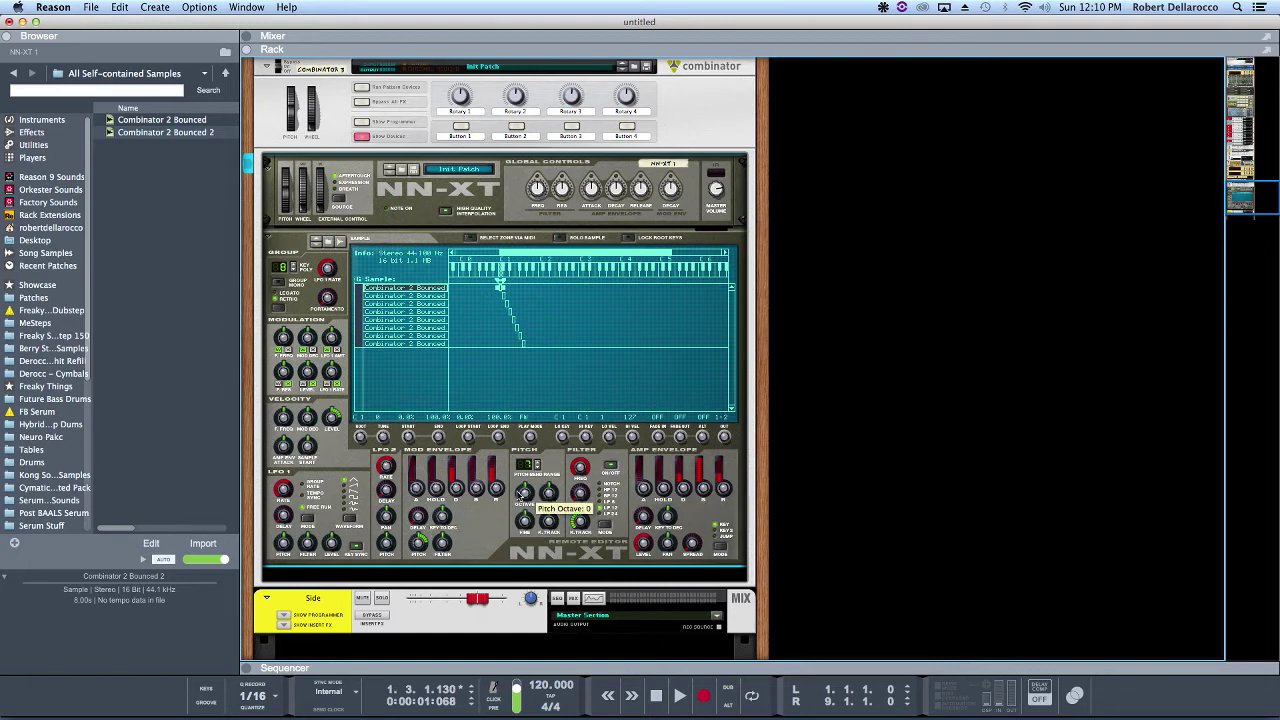
left_click(503, 295)
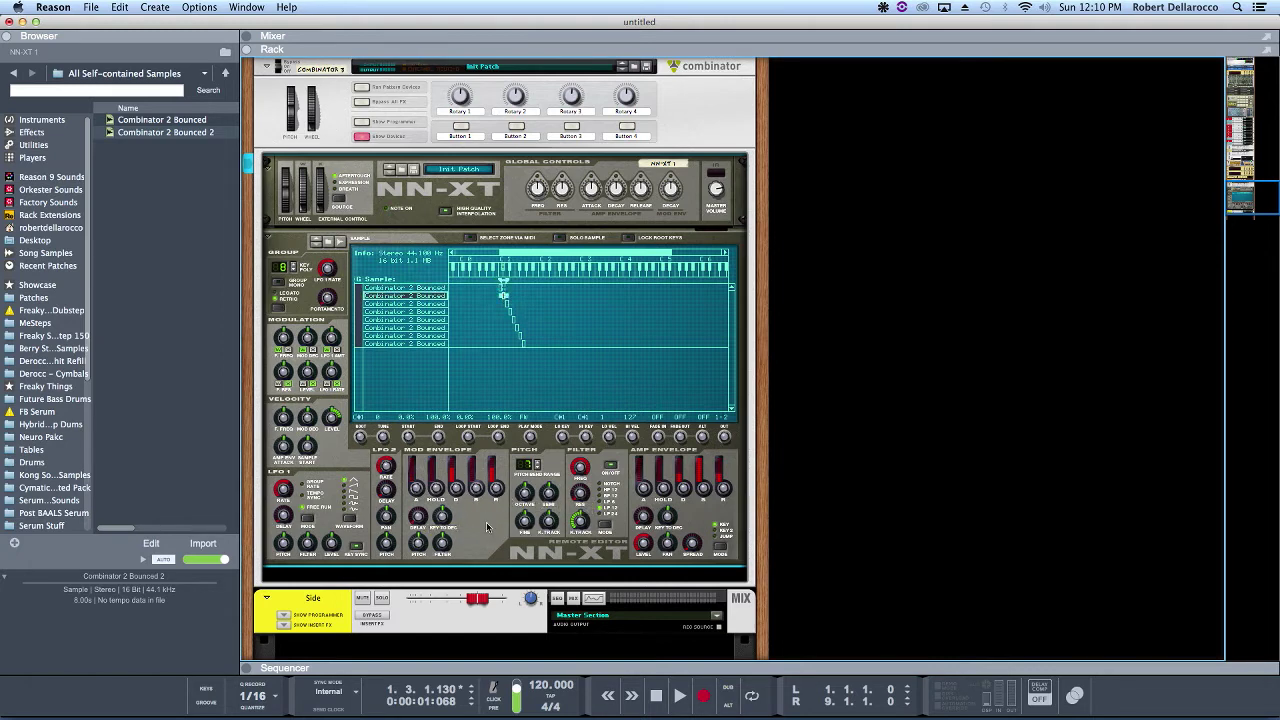
mouse_move(450, 505)
left_click(507, 304)
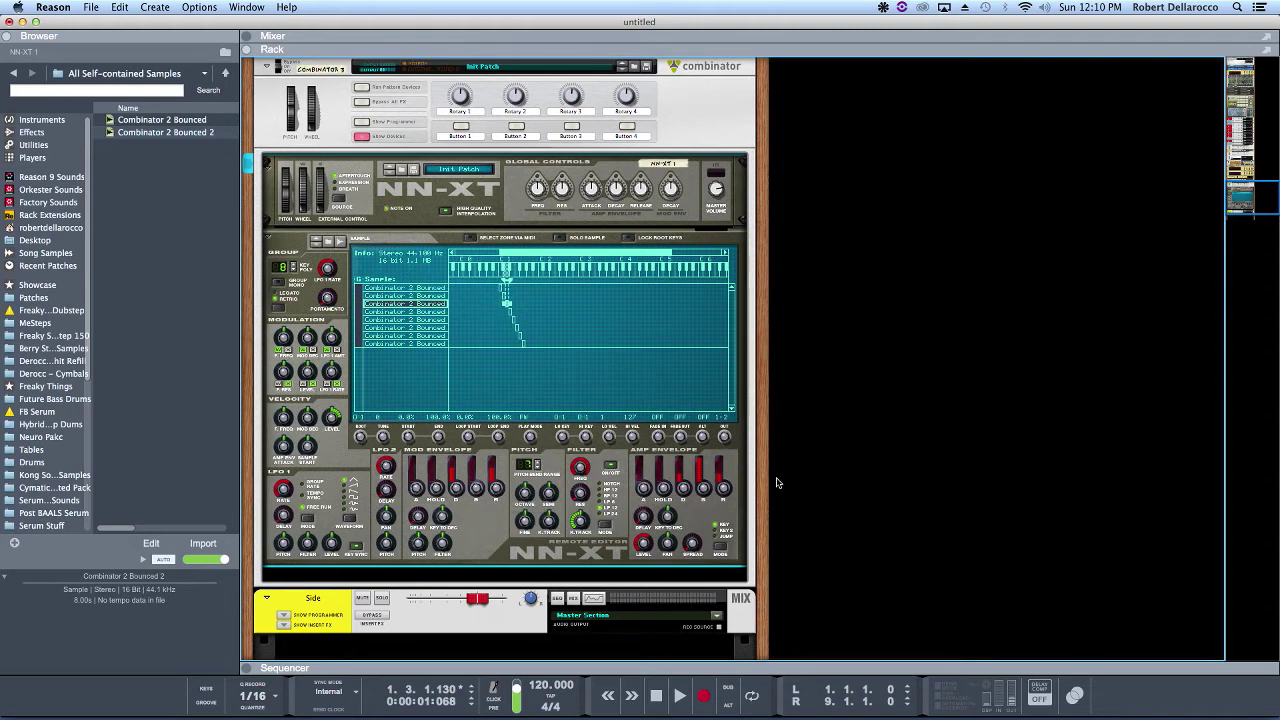
mouse_move(708, 514)
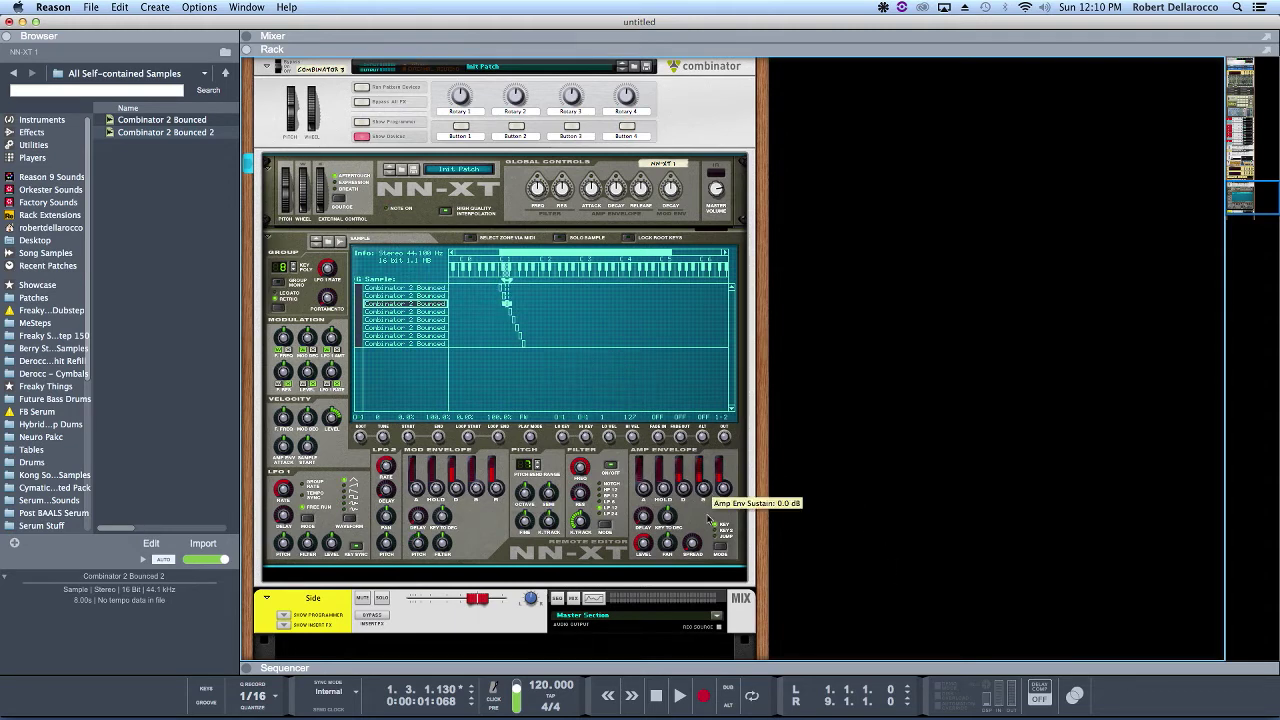
mouse_move(686, 486)
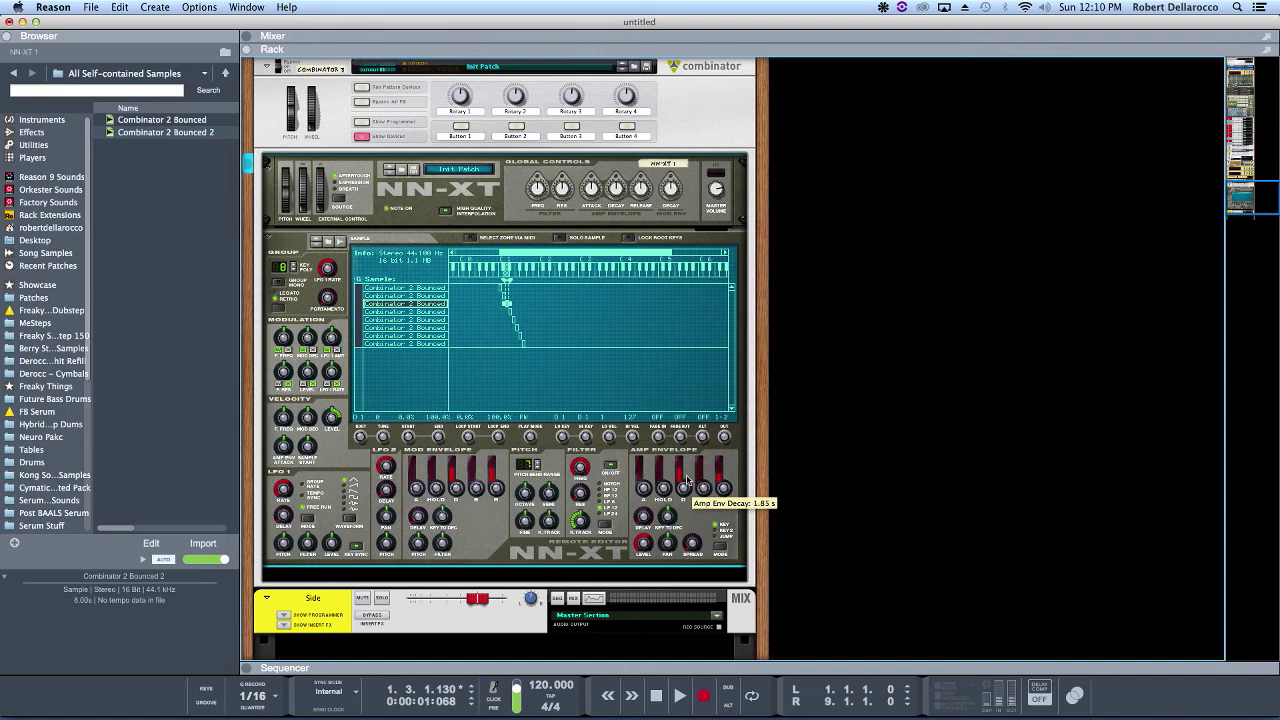
left_click_drag(687, 478, 692, 483)
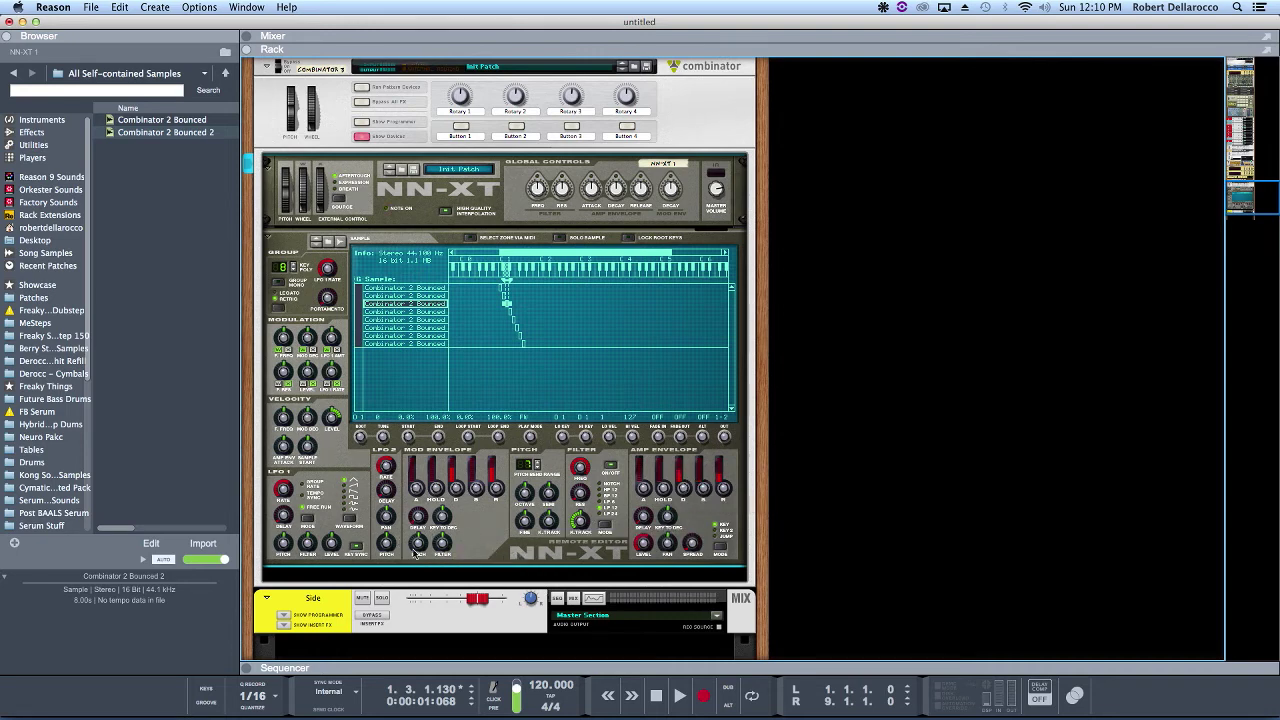
left_click_drag(420, 543, 420, 538)
left_click_drag(464, 500, 458, 482)
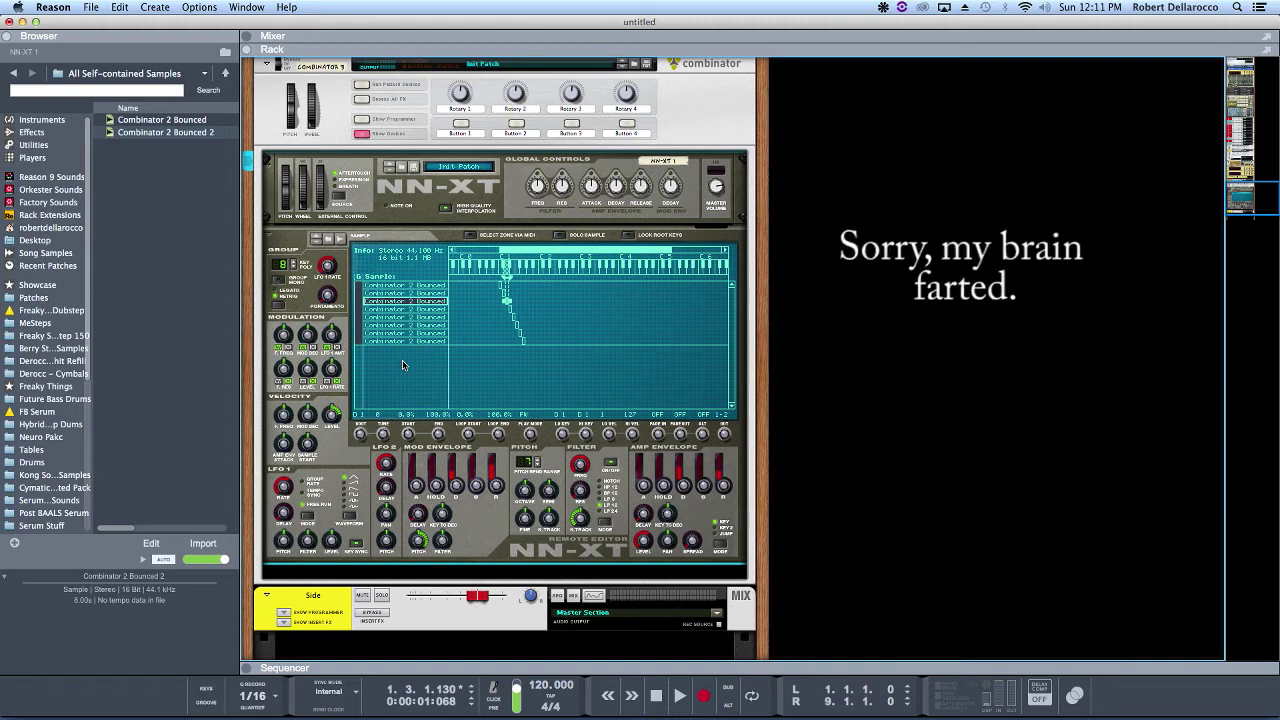
Select the Combinator device in the rack, then switch back to the sequencer with F7.
left_click(652, 141)
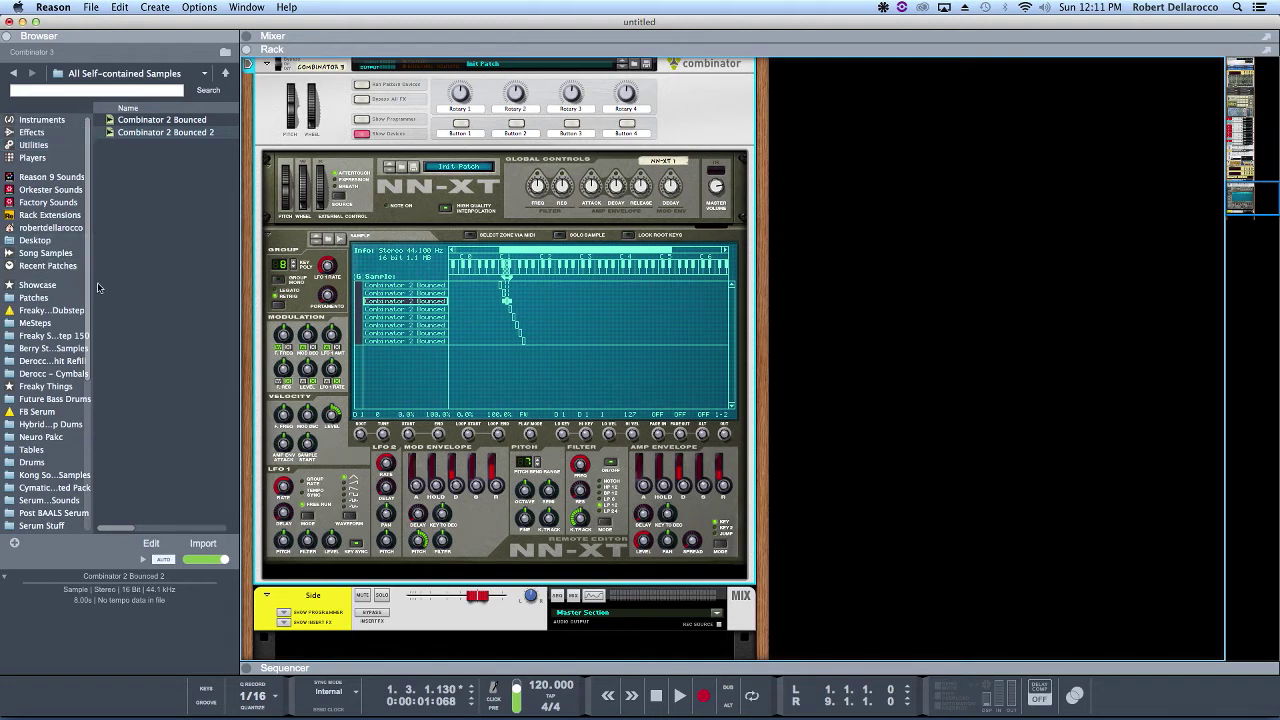
key("F7")
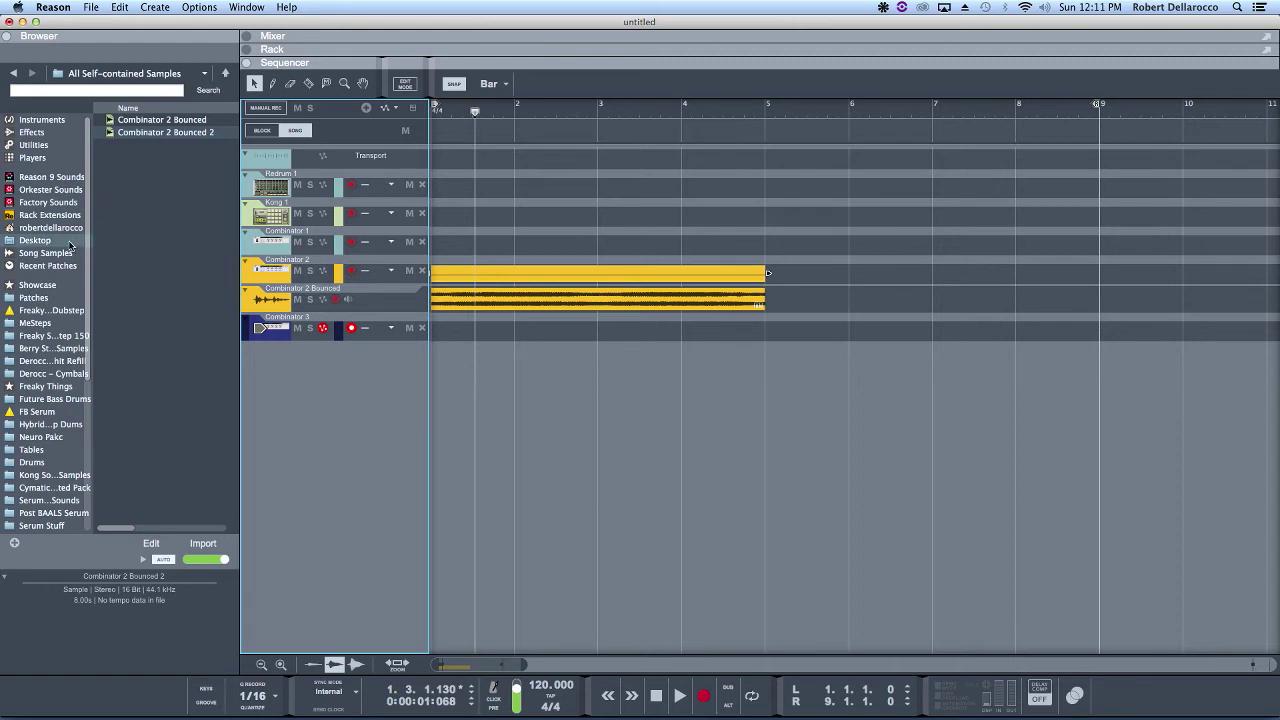
Sort patches newest-first and drag Bendy Roar.cmb in as a new track below Combinator 3.
left_click(44, 298)
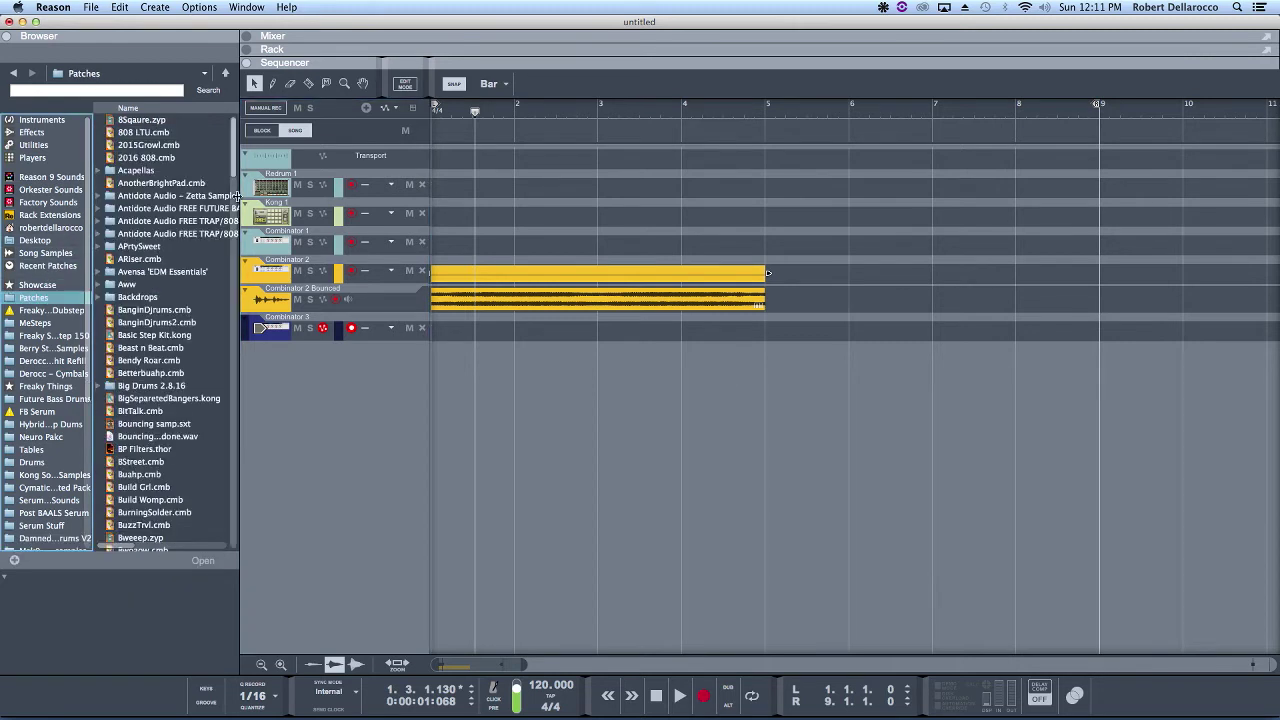
scroll(172, 125, "right", 5)
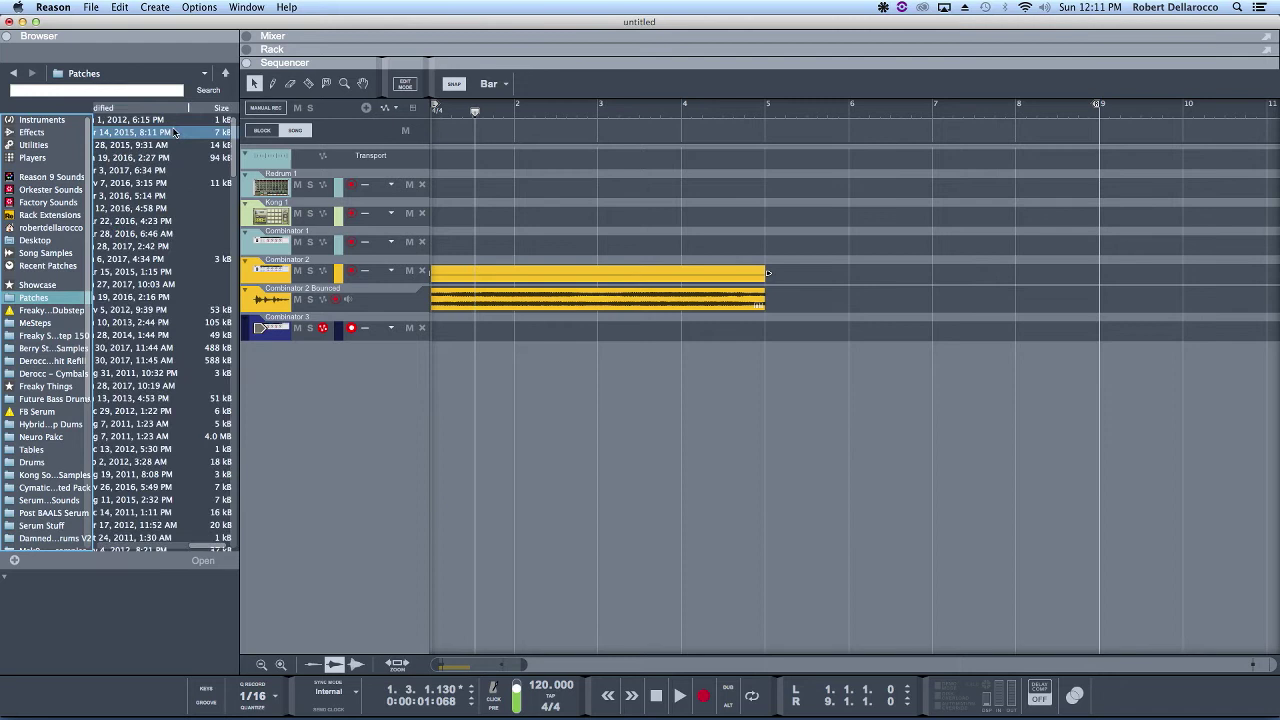
scroll(193, 110, "left", 1)
left_click(190, 107)
scroll(164, 170, "left", 5)
left_click(145, 119)
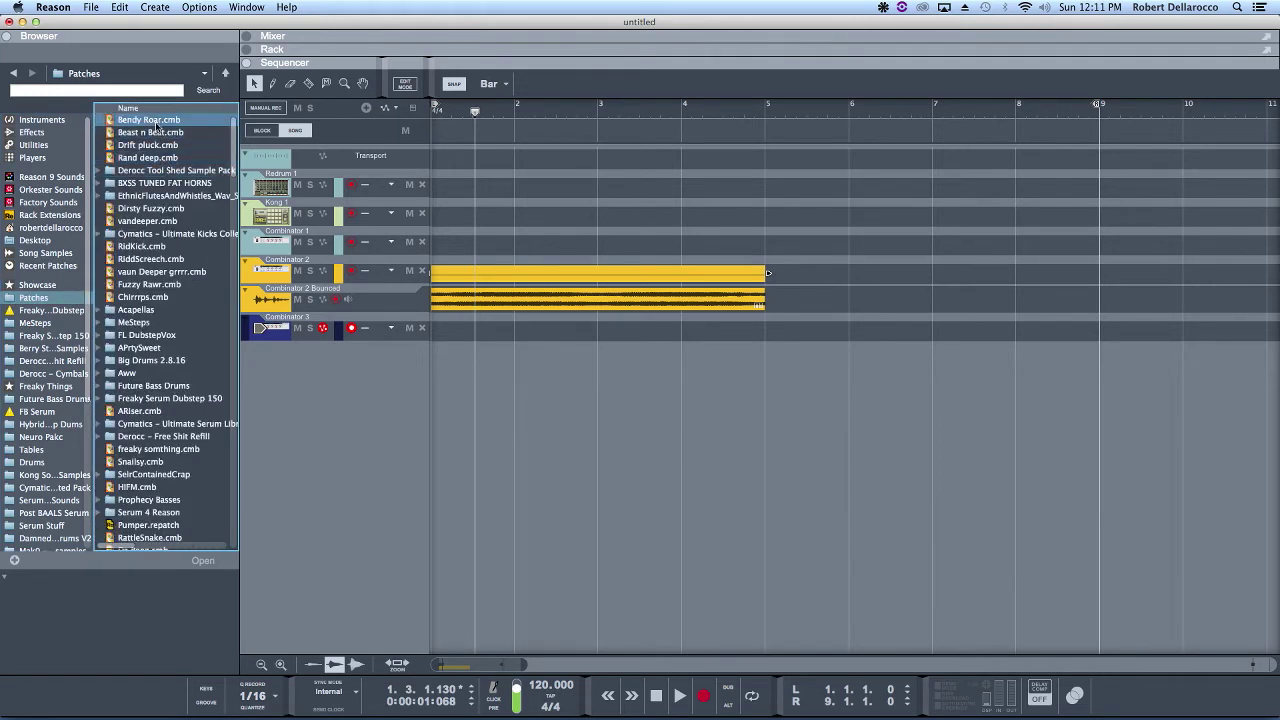
left_click_drag(145, 119, 313, 370)
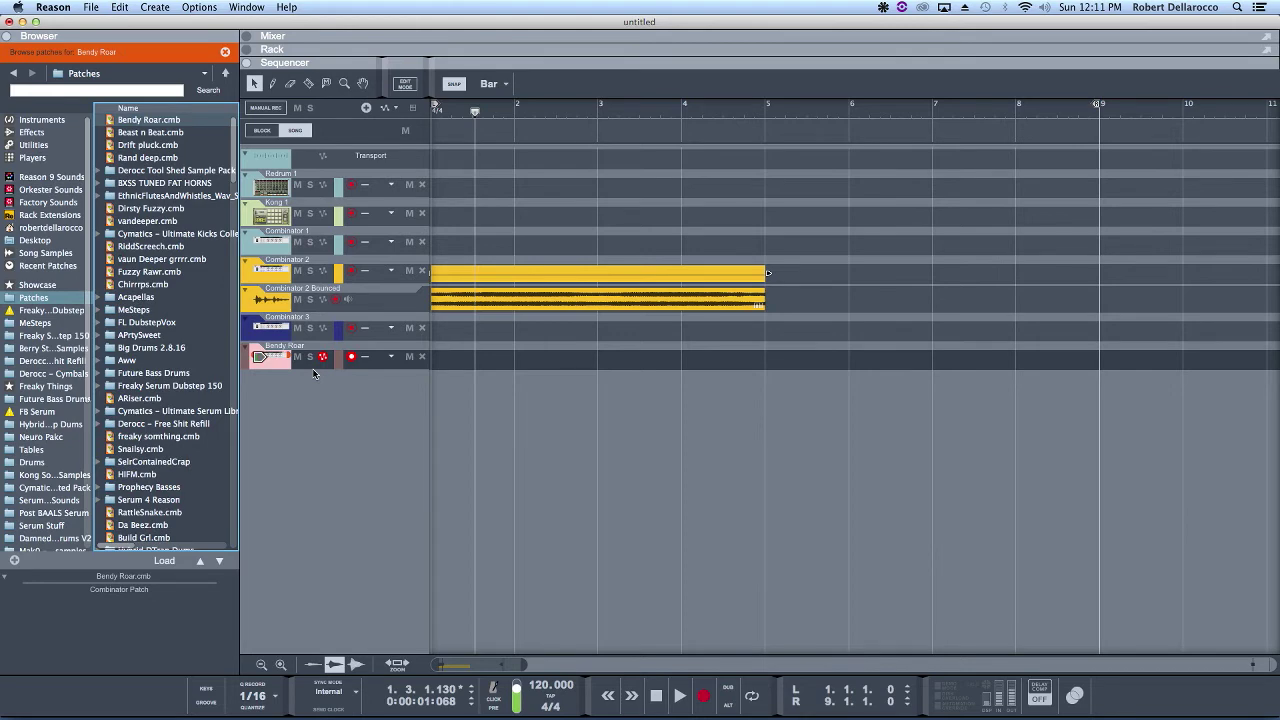
key("F6")
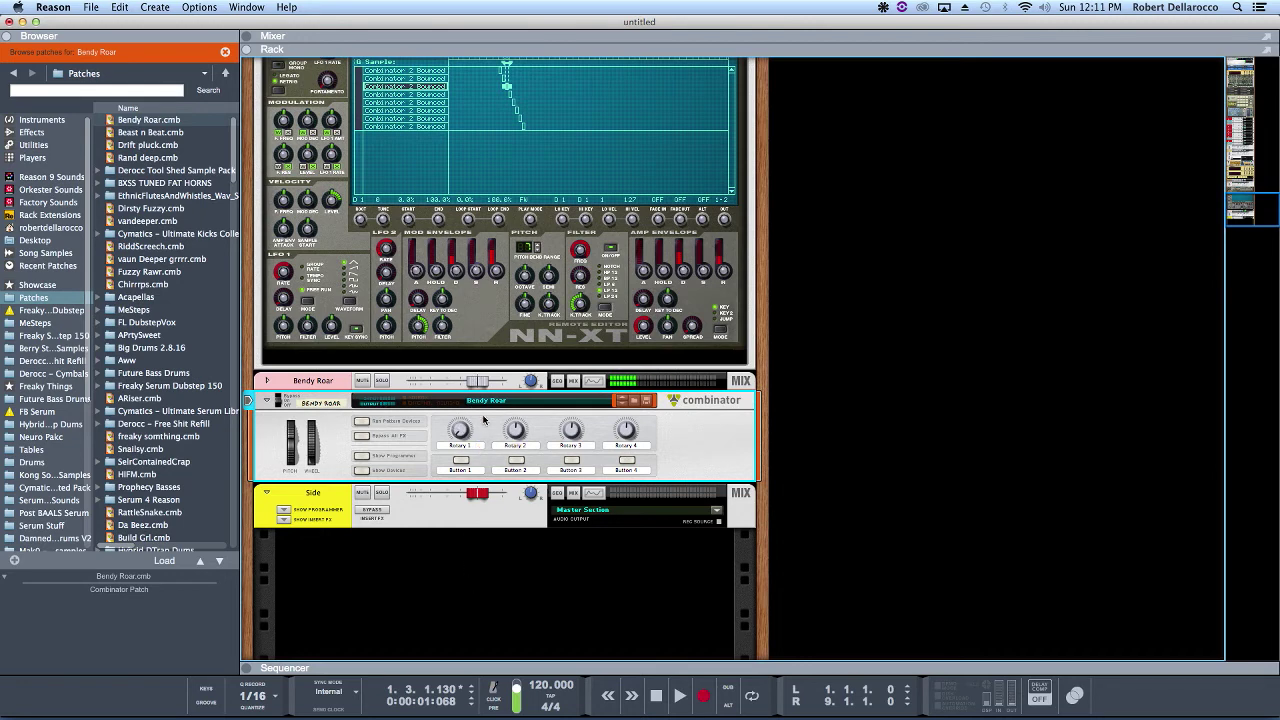
key("F7")
Delete the Combinator 2 Bounced audio clip and copy the note clip onto the Bendy Roar track.
left_click_drag(676, 365, 676, 62)
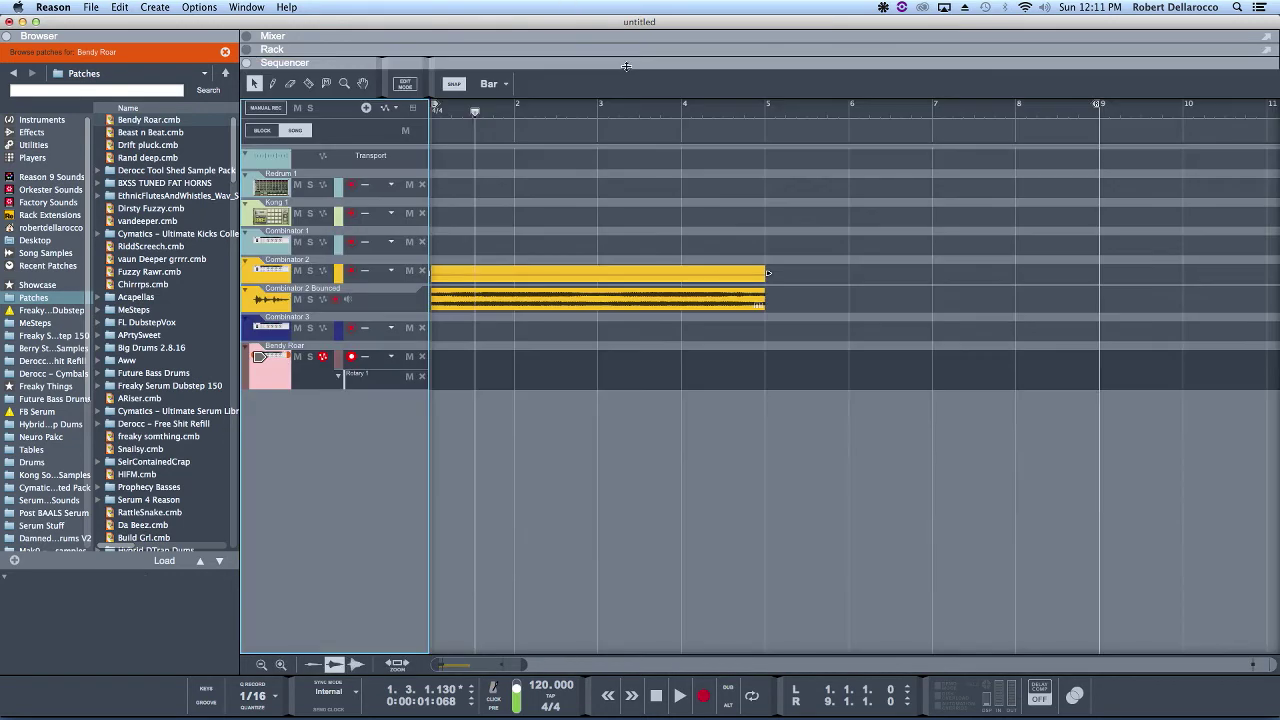
left_click(714, 308)
key("Delete")
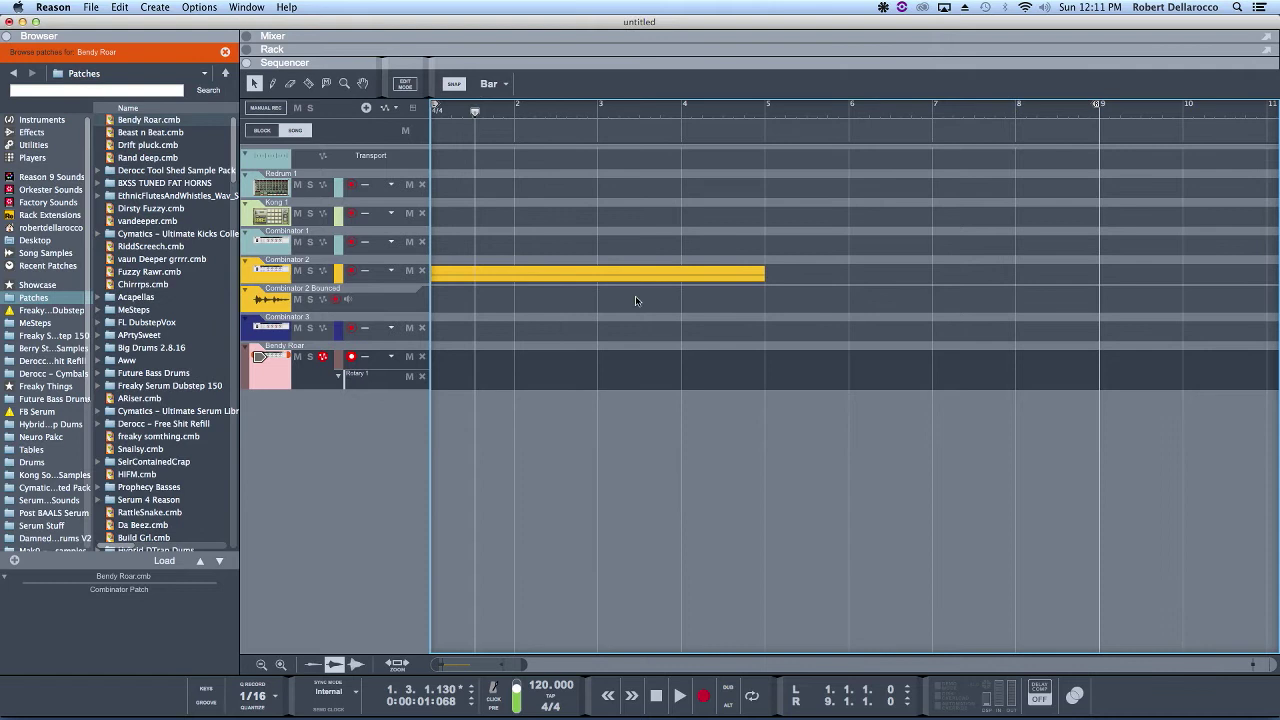
left_click_drag(617, 280, 617, 363)
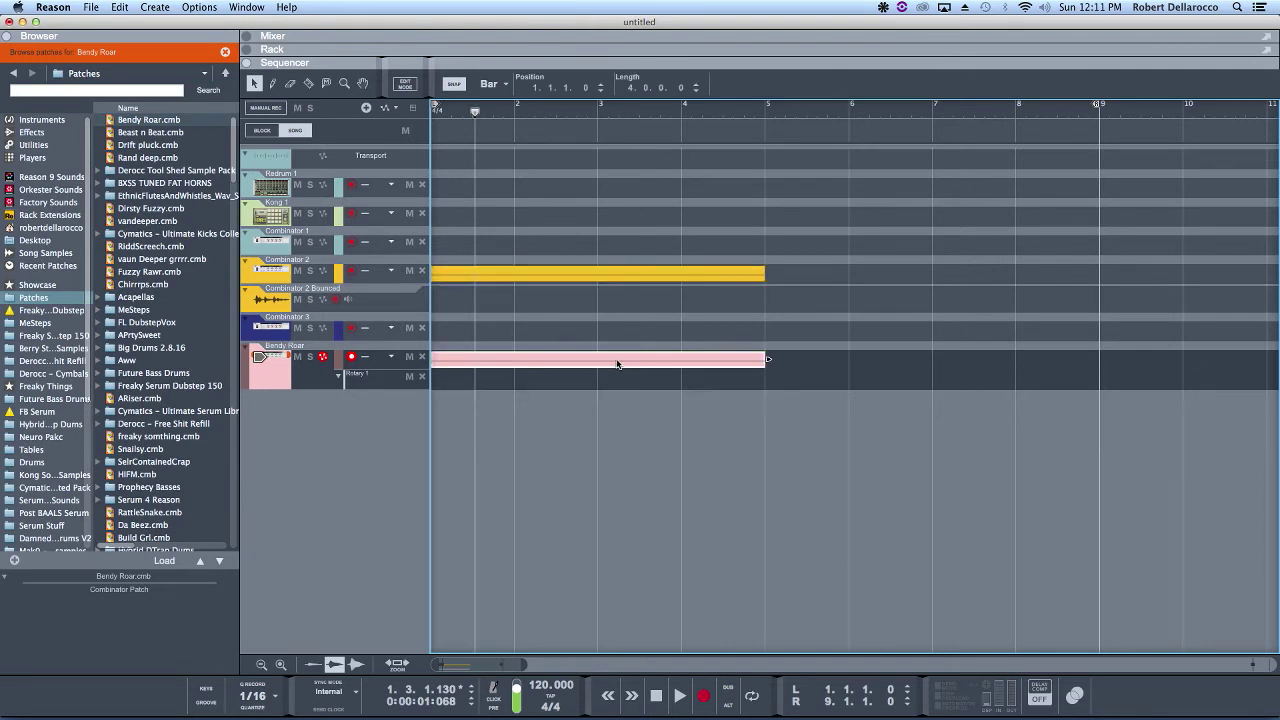
Draw one-bar Rotary 1 automation clips at bars 1 and 2, the second at level 33.
scroll(560, 373, "up", 2)
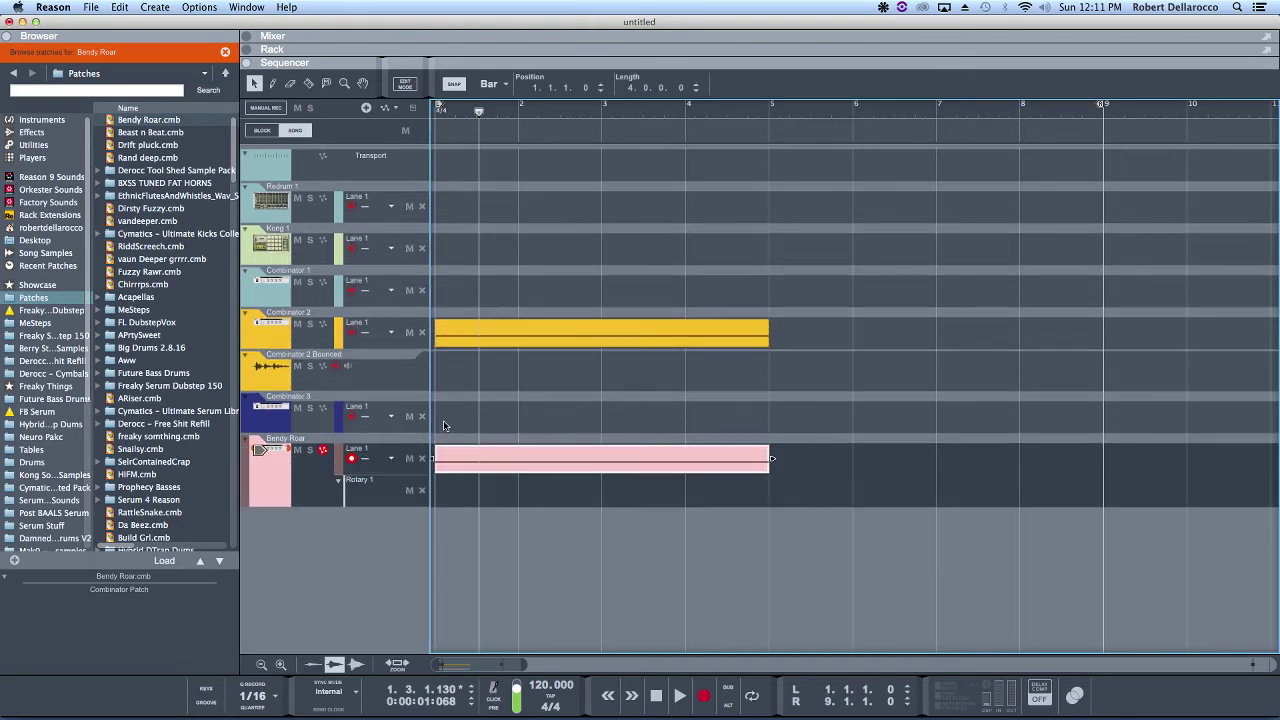
left_click(460, 498)
scroll(460, 498, "up", 3)
scroll(505, 570, "up", 5)
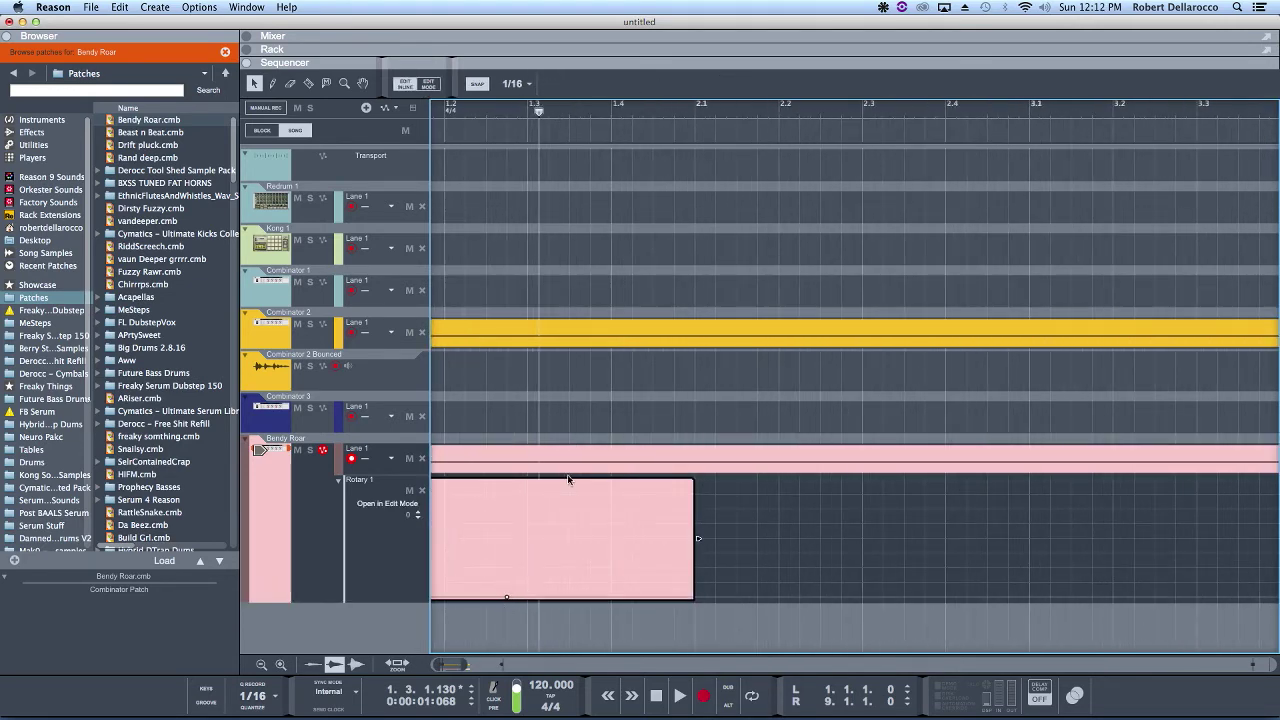
scroll(615, 567, "down", 3)
left_click(810, 491)
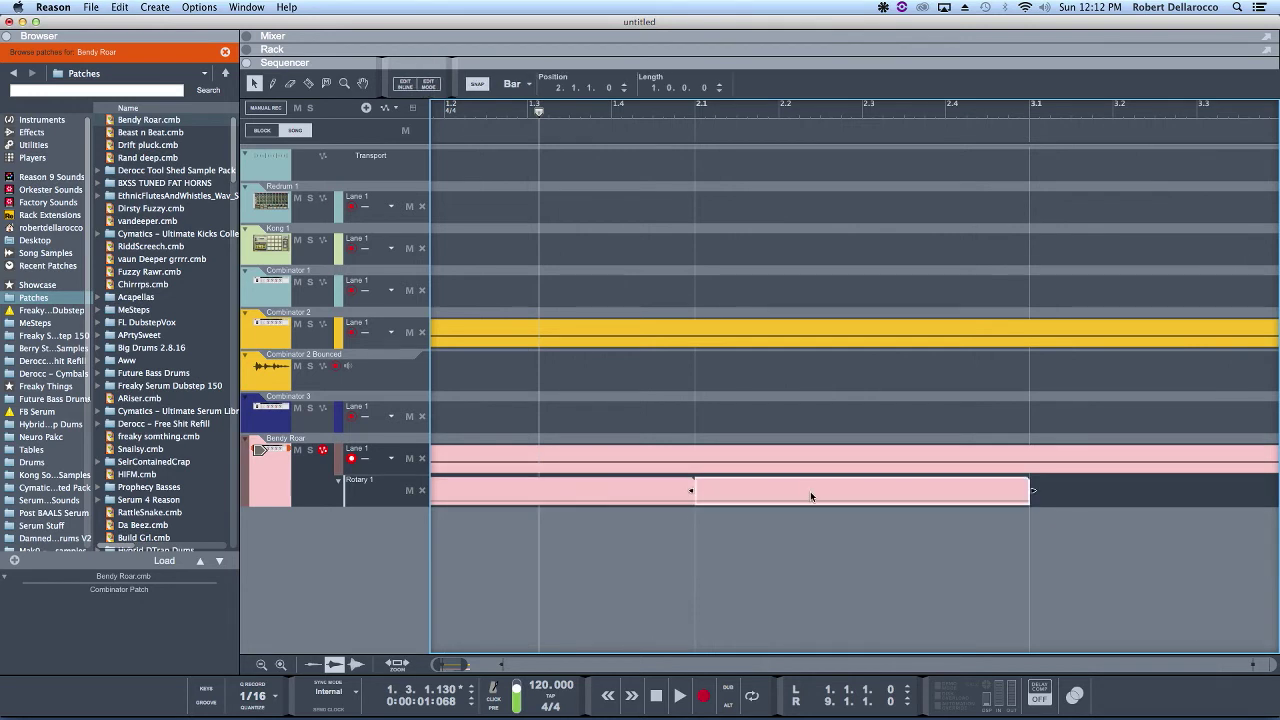
scroll(810, 491, "up", 3)
left_click_drag(842, 598, 842, 566)
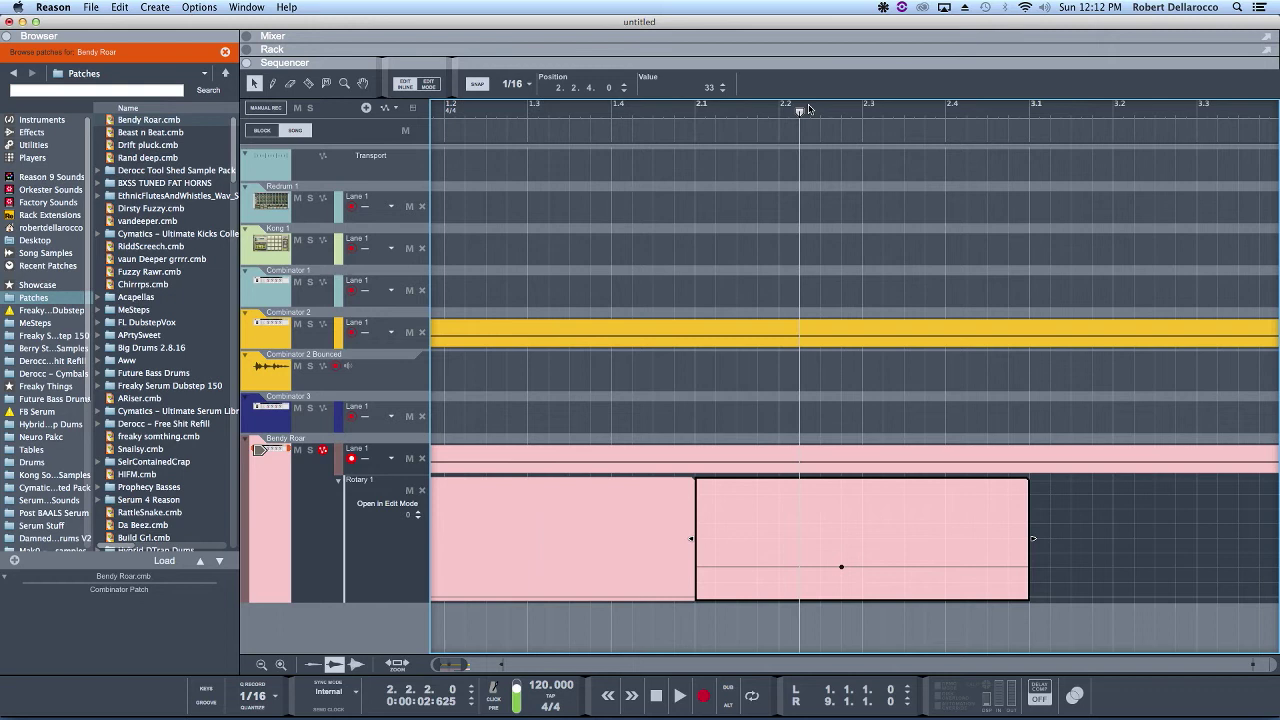
left_click(632, 112)
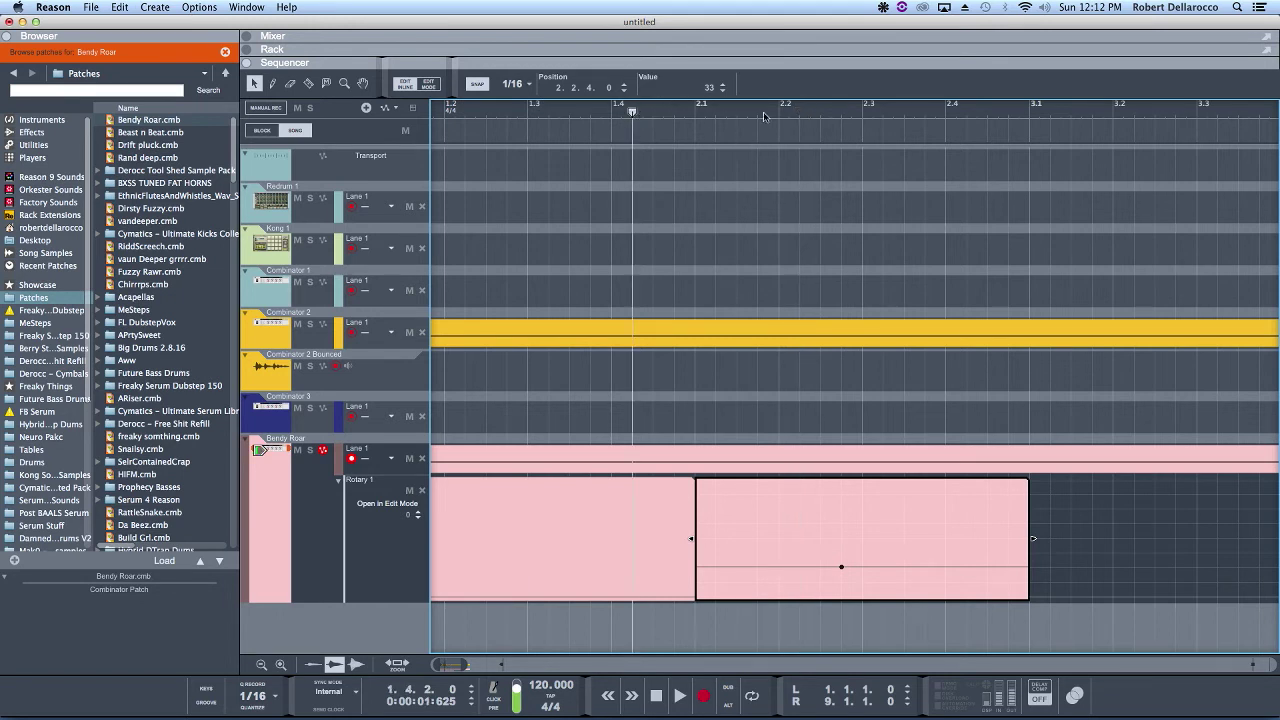
left_click(800, 112)
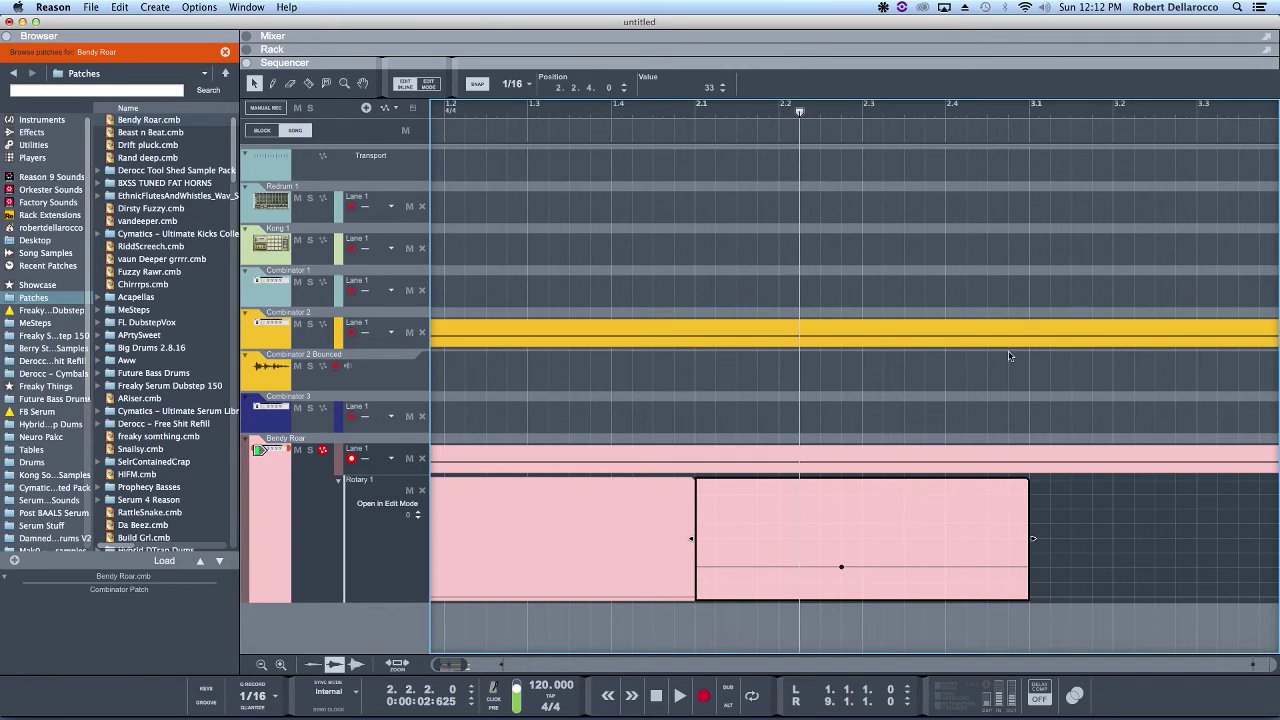
Copy the automation clip to bar 3 and raise its Rotary 1 level to 76.
key("super+e")
key("super+minus")
left_click_drag(539, 501, 602, 502)
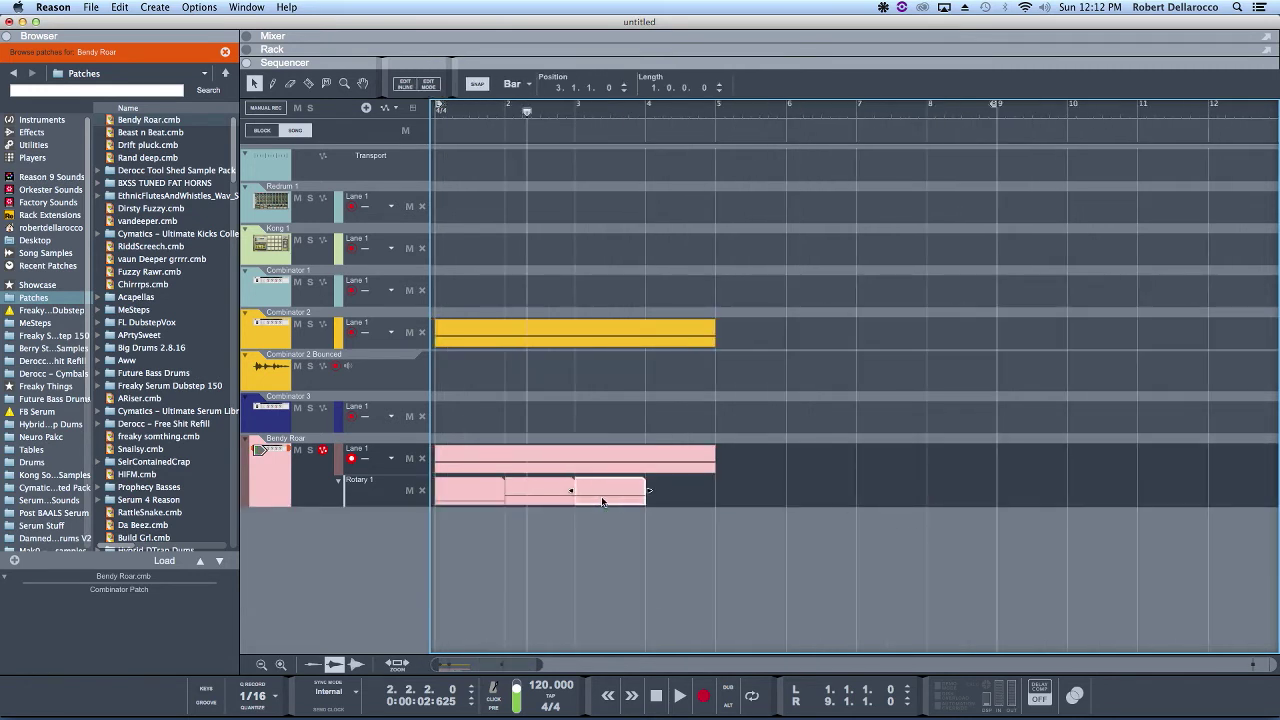
double_click(602, 502)
left_click_drag(606, 567, 606, 527)
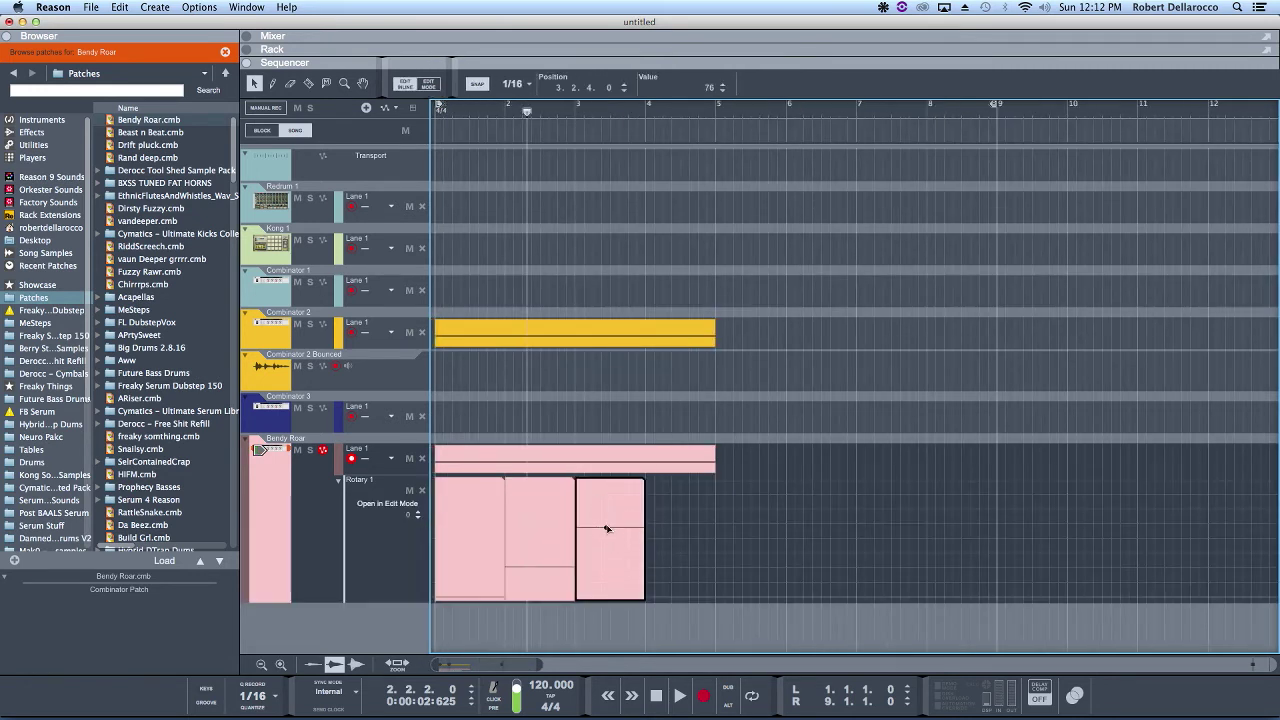
left_click(614, 108)
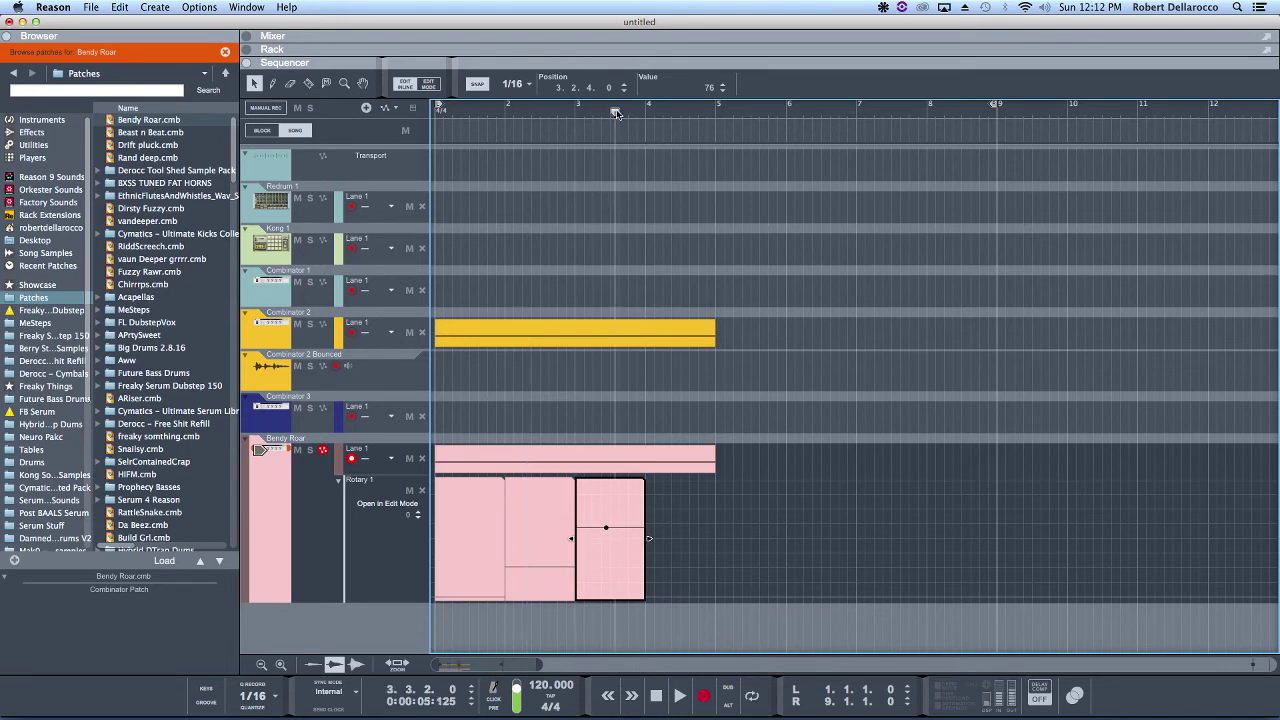
left_click(649, 108)
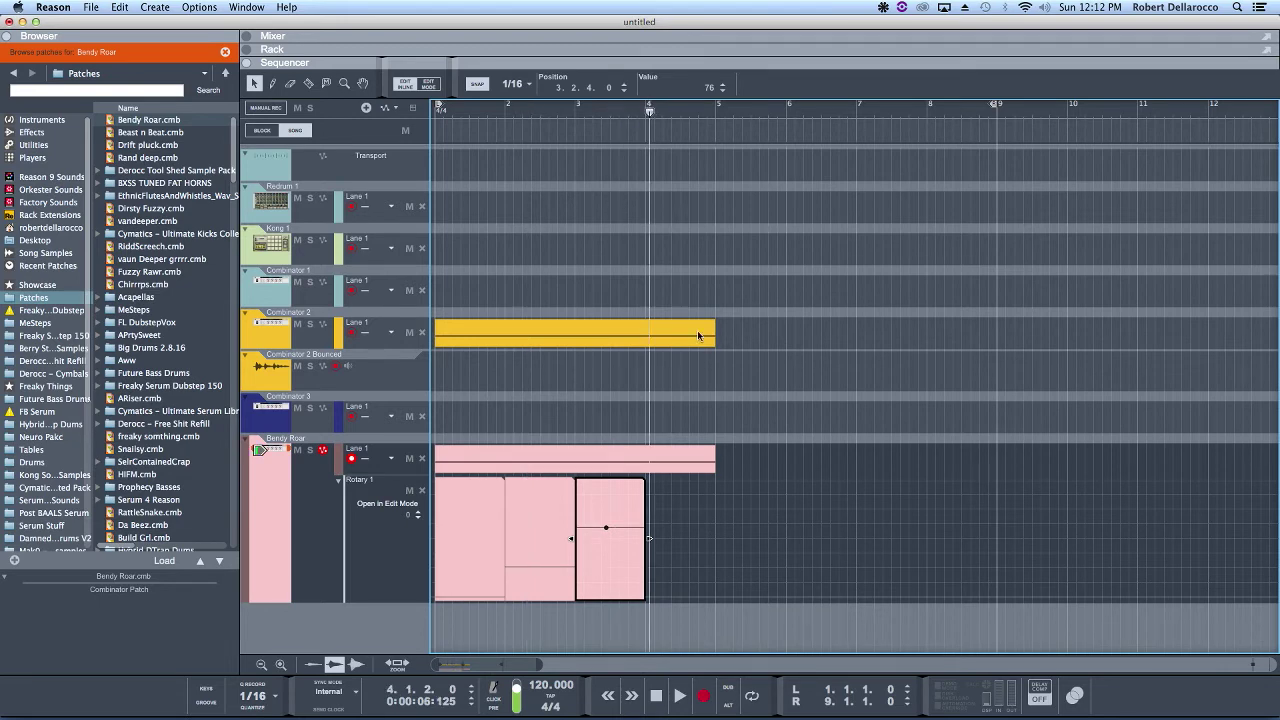
Create a bar-4 automation clip with its Rotary 1 level set to 109.
double_click(640, 465)
double_click(690, 491)
double_click(697, 491)
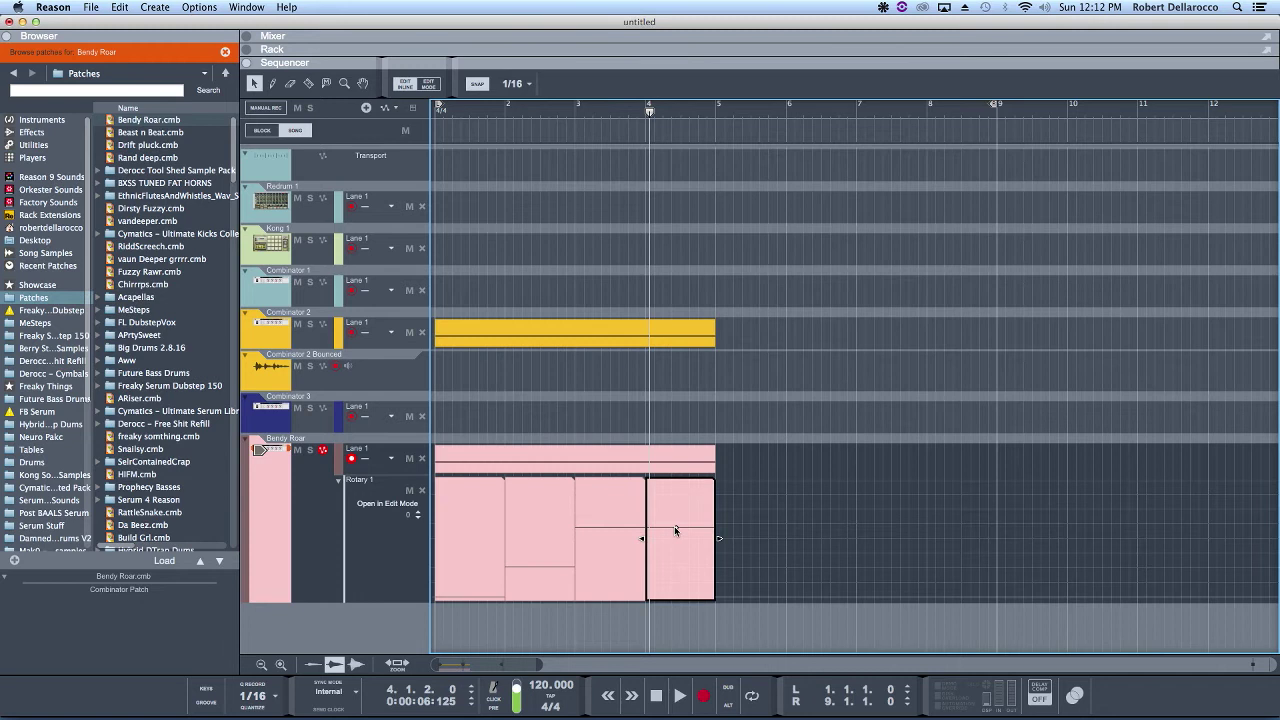
left_click_drag(693, 527, 692, 390)
left_click_drag(694, 480, 692, 498)
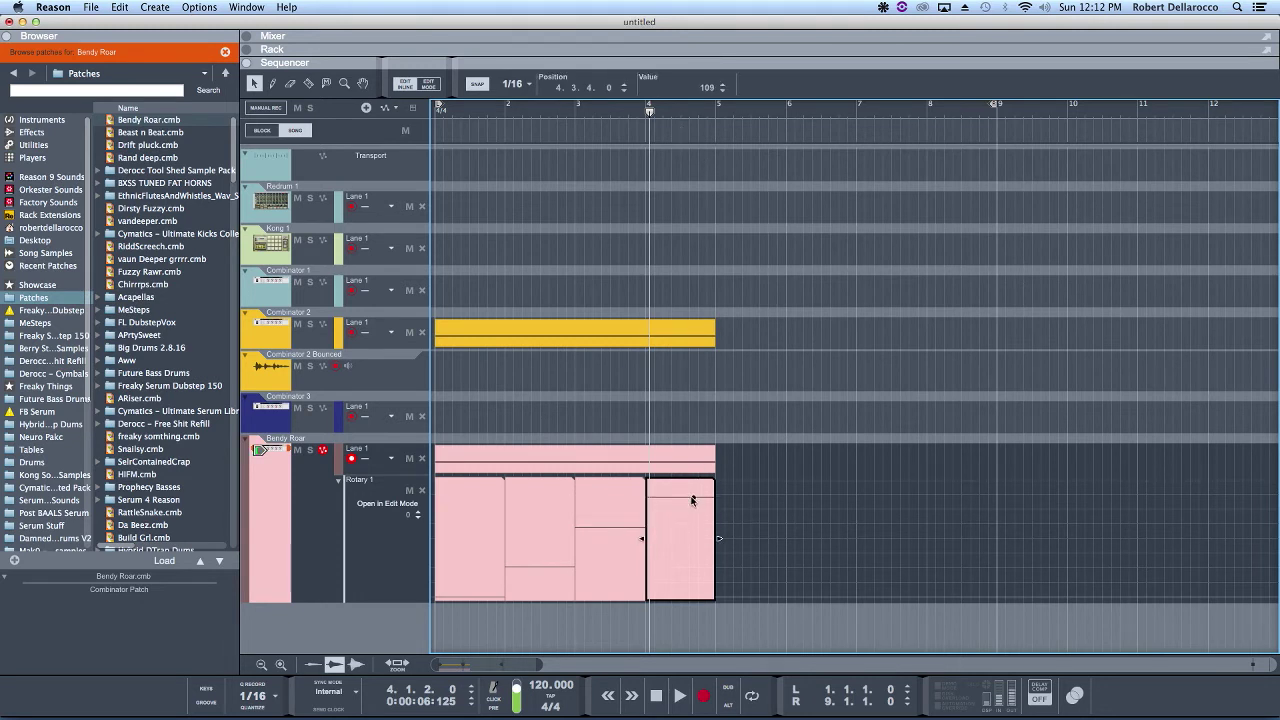
left_click(601, 110)
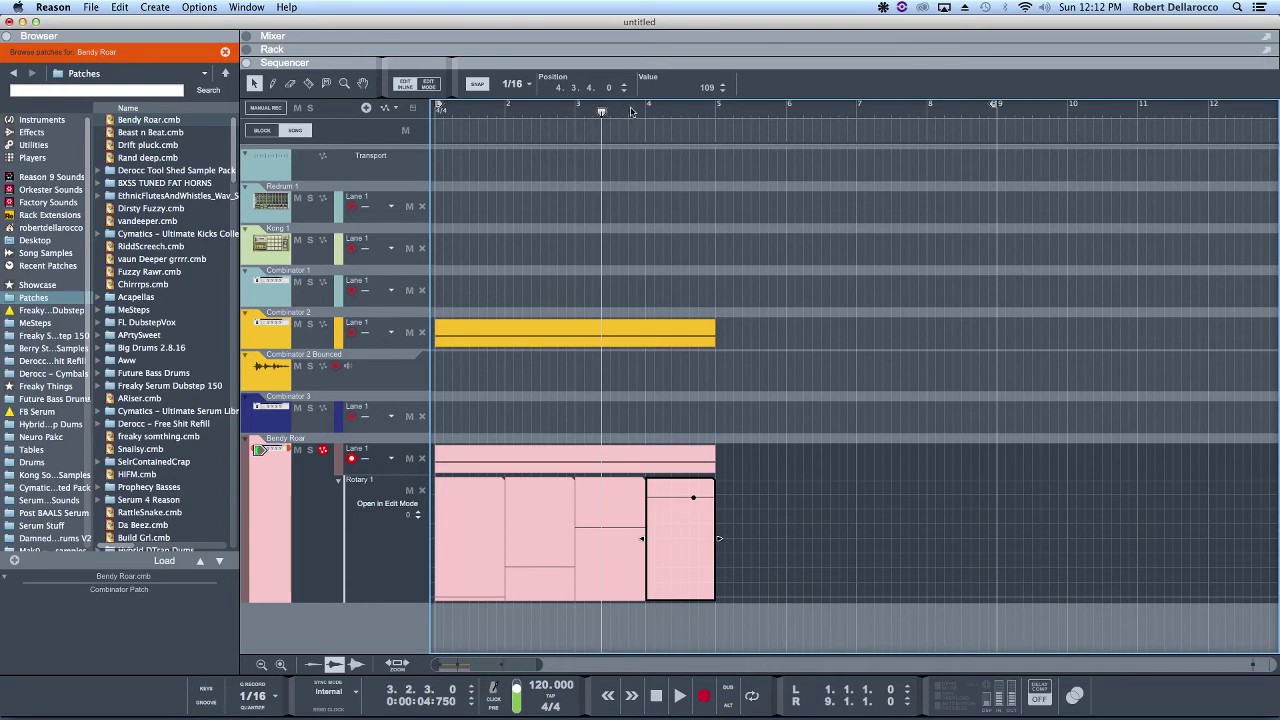
Bounce the Bendy Roar note clip to a new audio recording track.
left_click(862, 388)
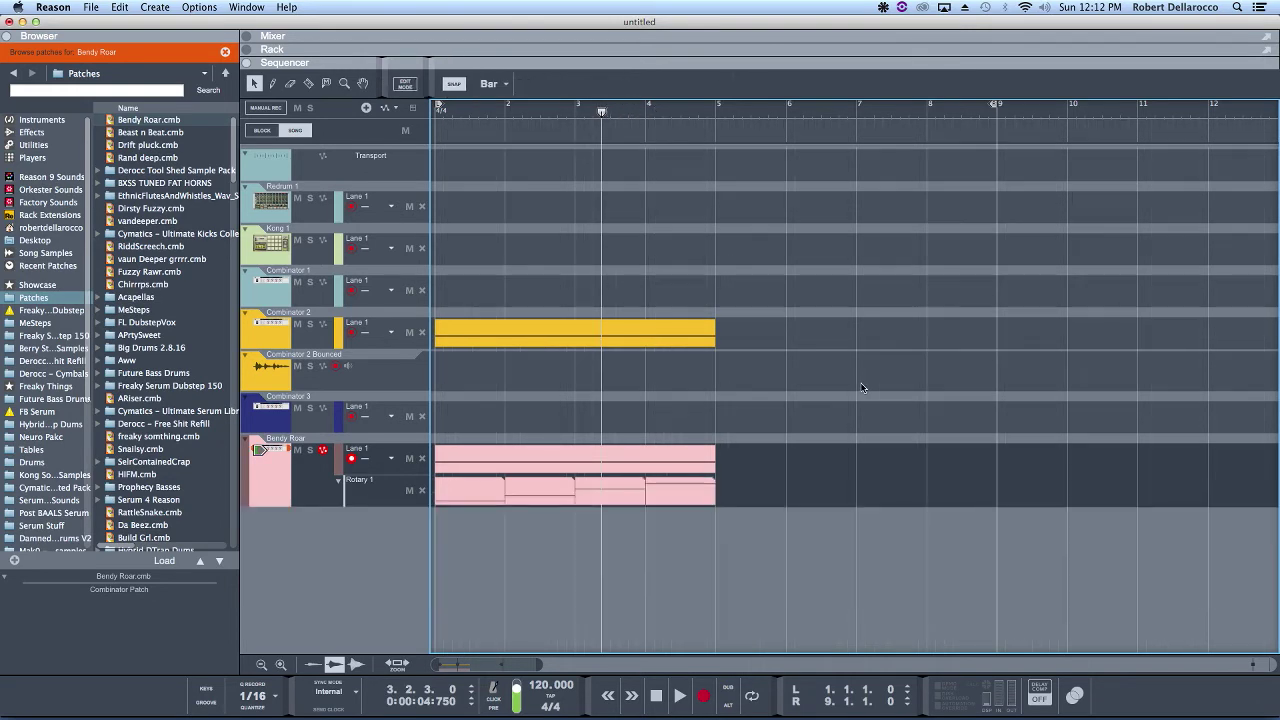
right_click(650, 465)
key("Escape")
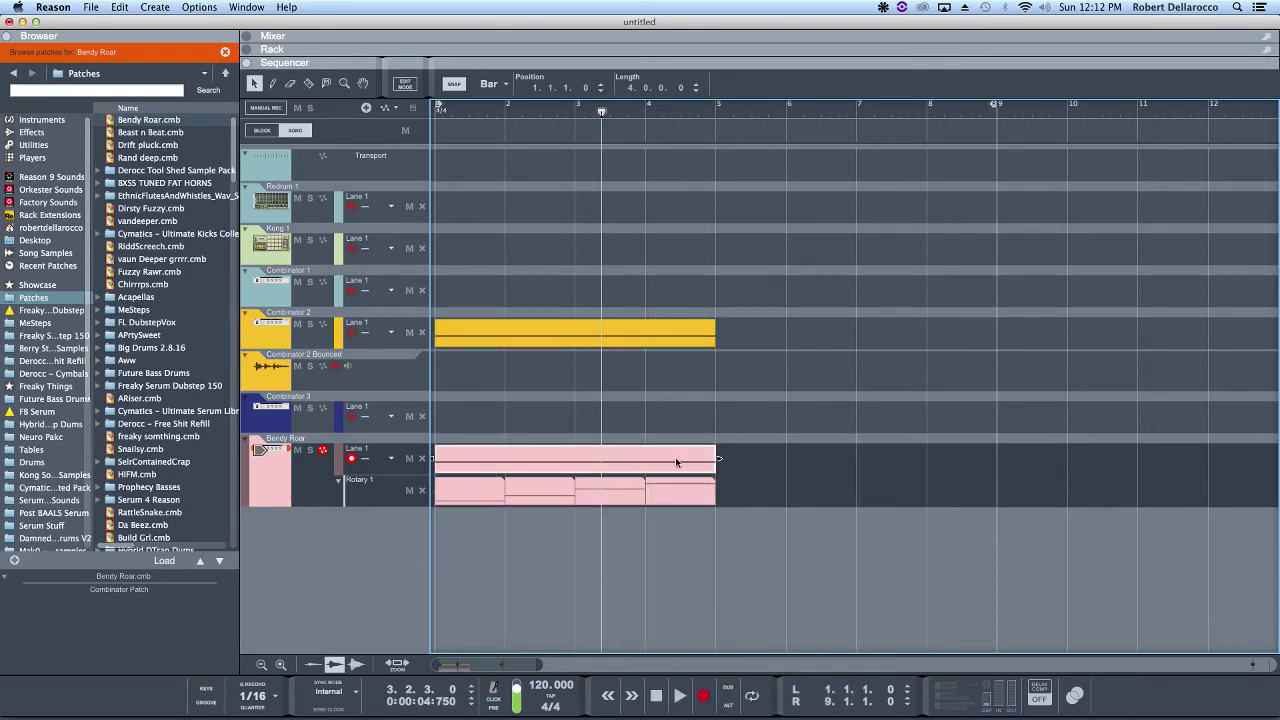
right_click(675, 460)
key("Escape")
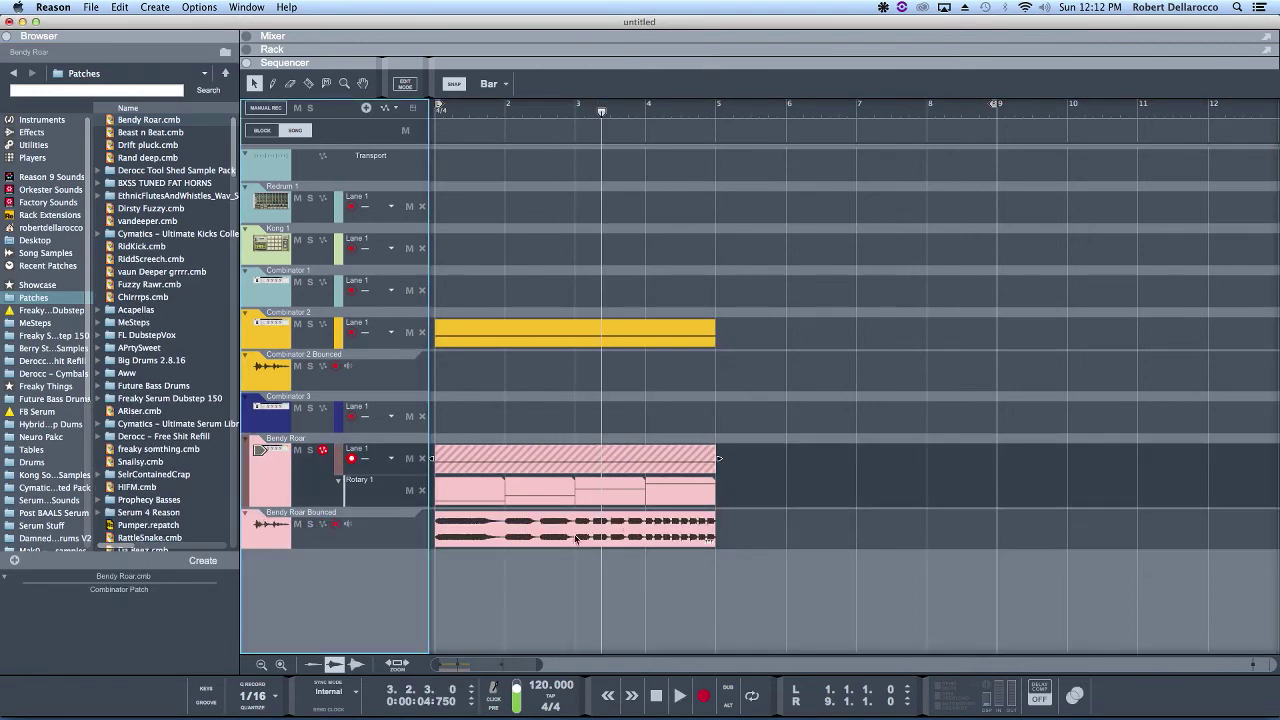
Bounce the Bendy Roar Bounced audio clip to a new sample.
scroll(575, 538, "up", 5)
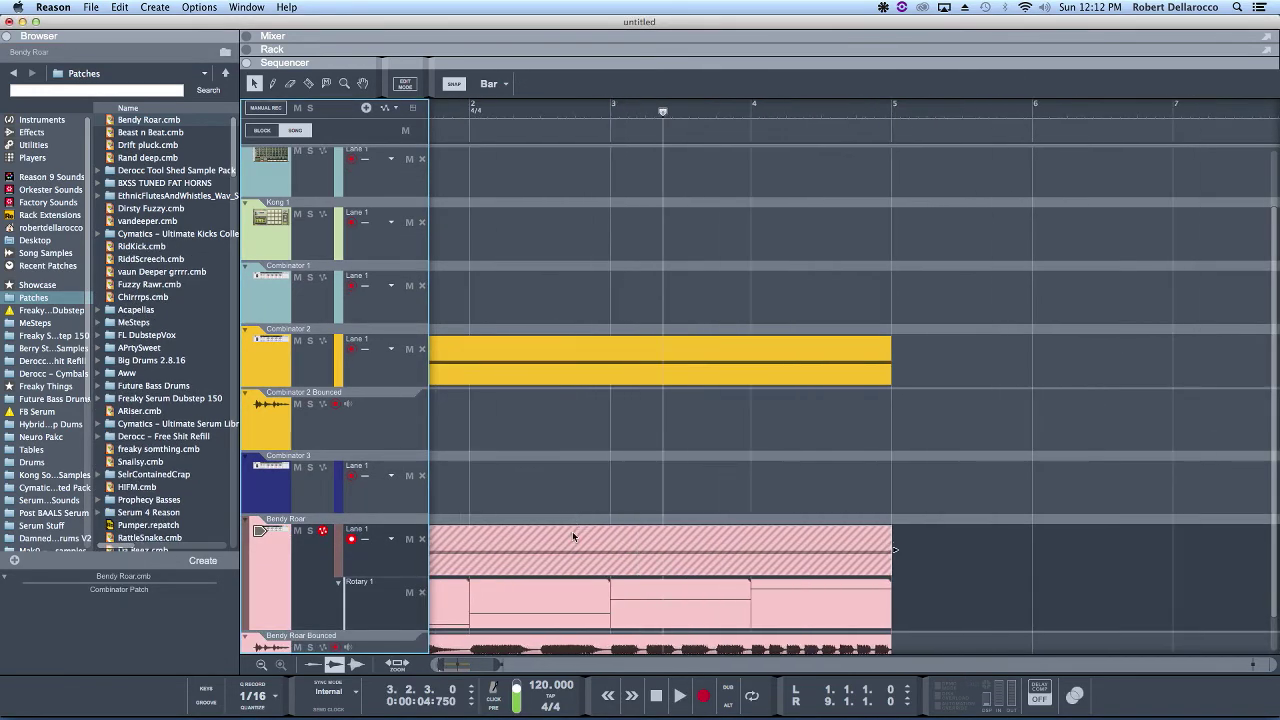
scroll(568, 532, "down", 2)
scroll(572, 540, "left", 3)
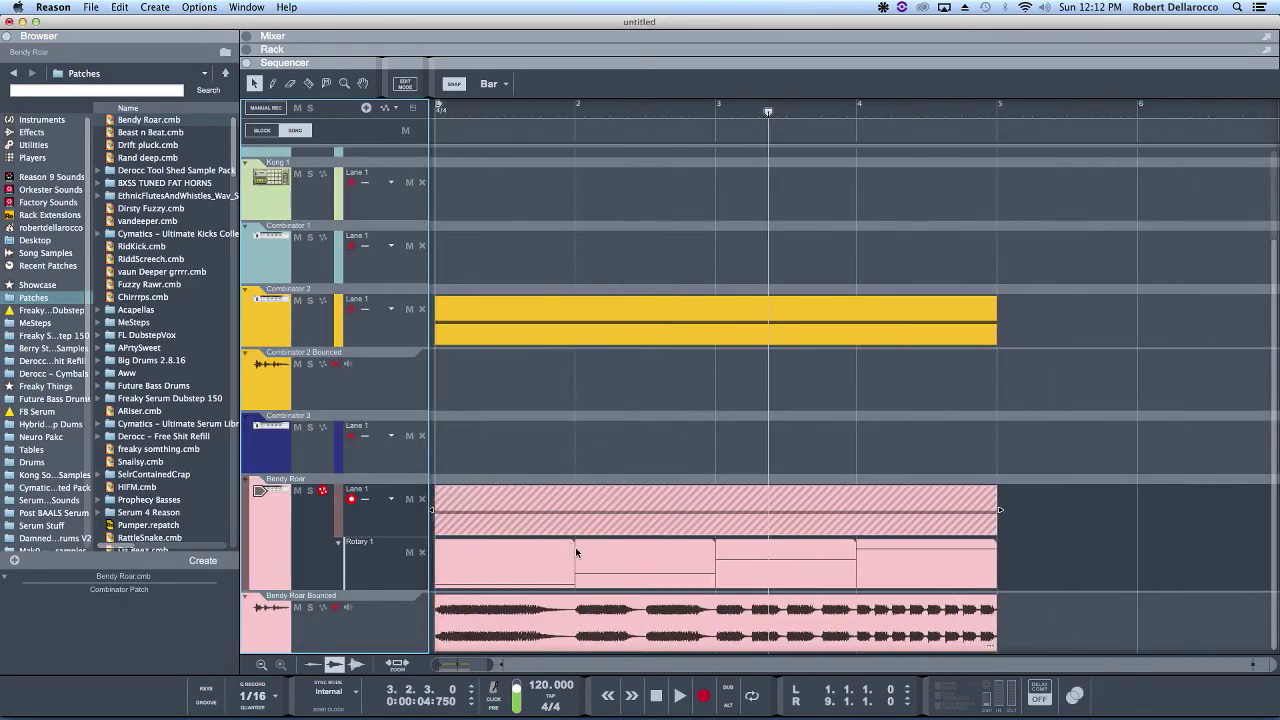
right_click(620, 612)
mouse_move(699, 477)
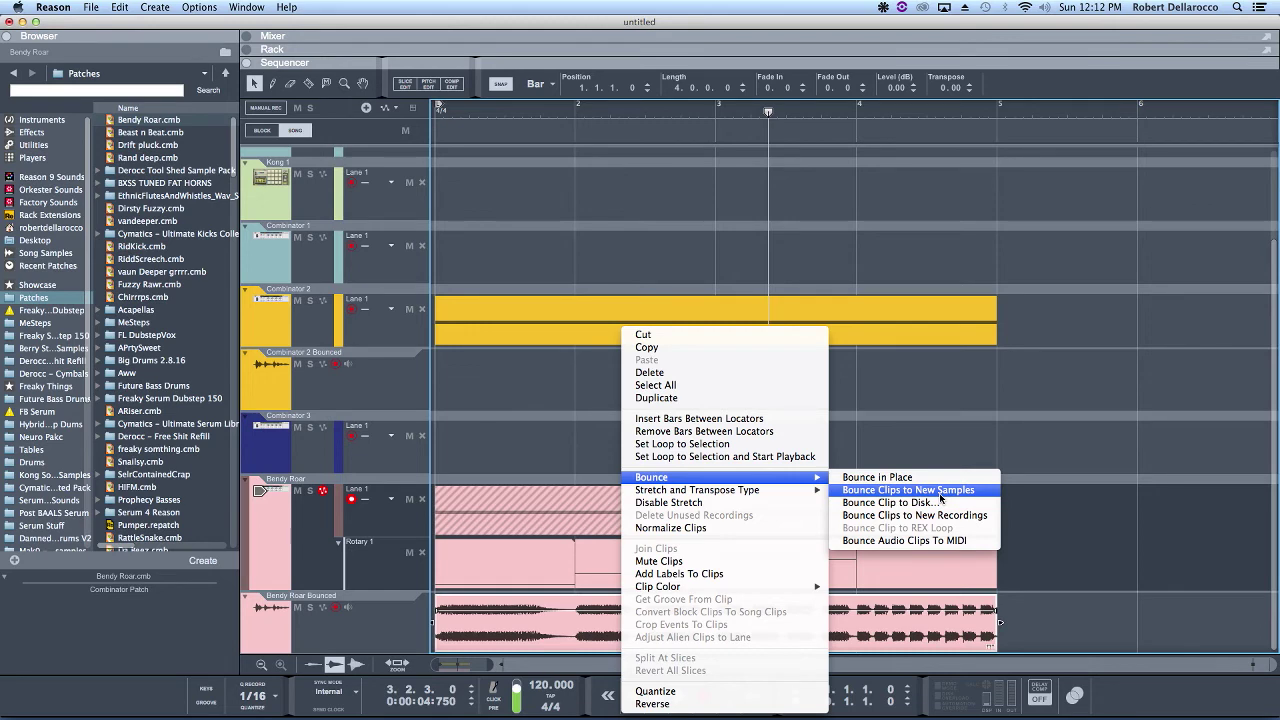
left_click(908, 490)
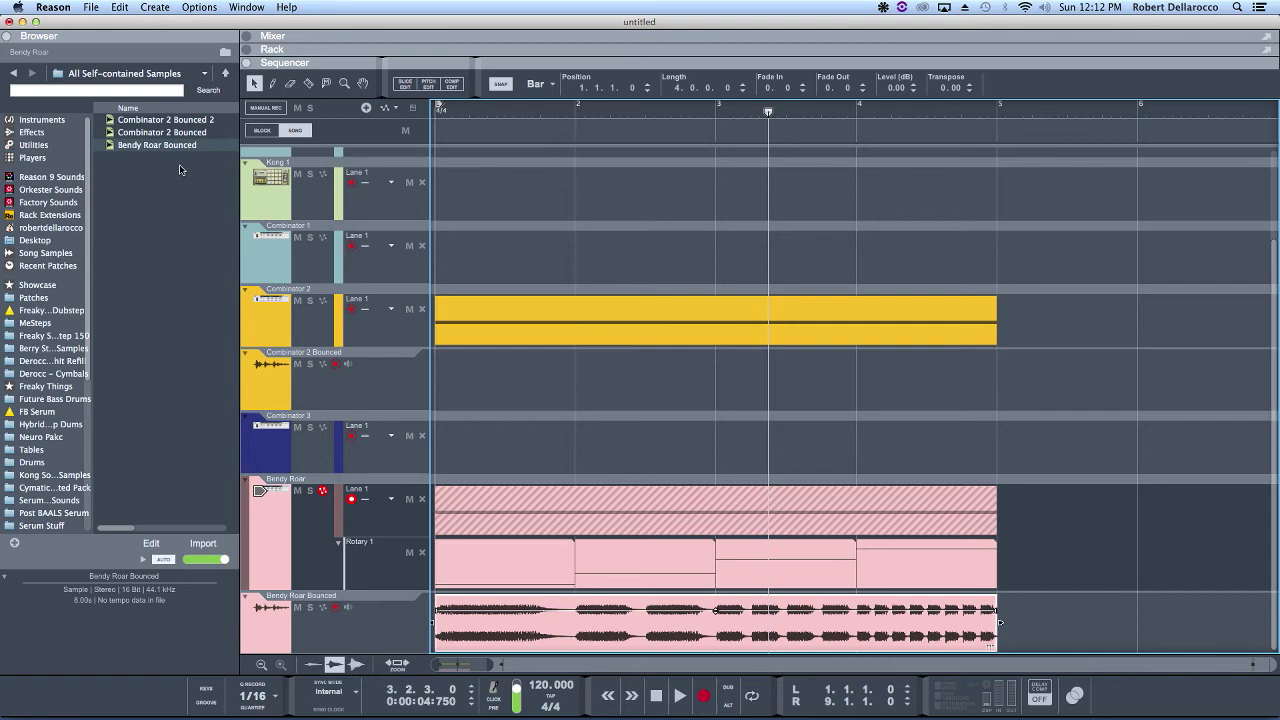
Add an NN-XT sampler from the Instruments list to the rack.
left_click(41, 120)
scroll(165, 400, "down", 1)
left_click_drag(172, 440, 322, 650)
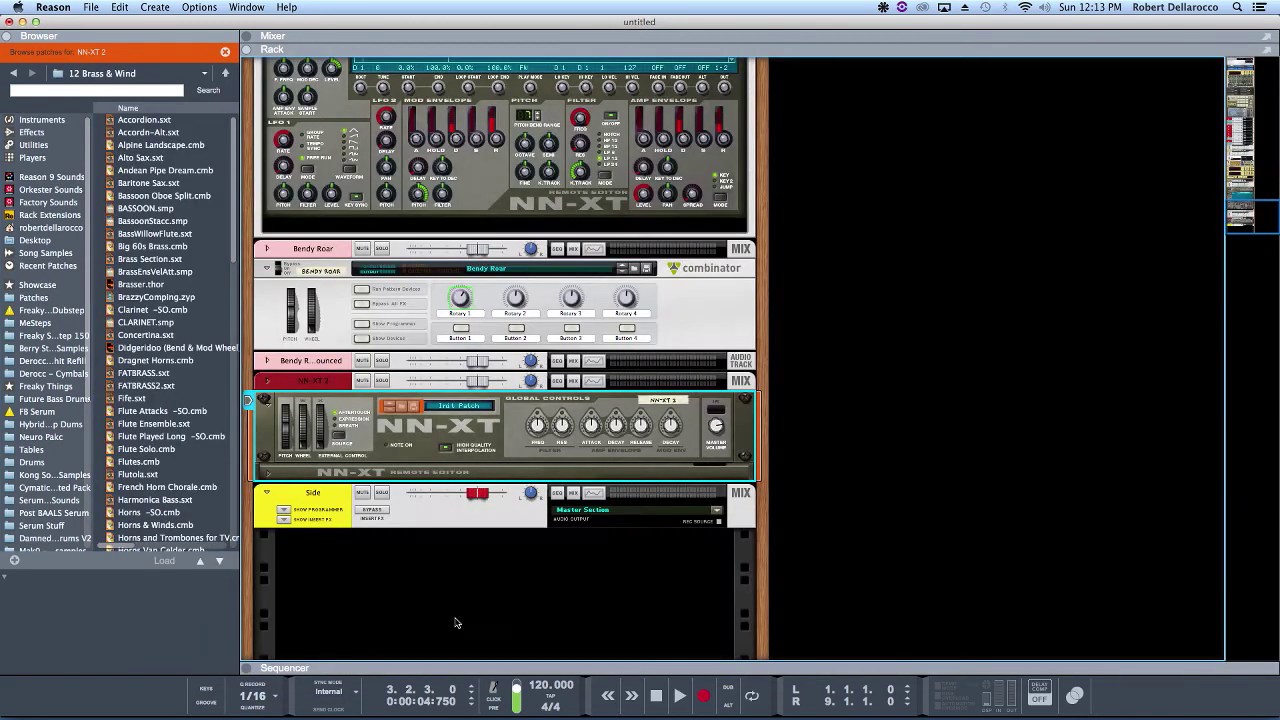
Combine NN-XT 2 into a new Combinator 4 and unfold its remote editor.
right_click(506, 455)
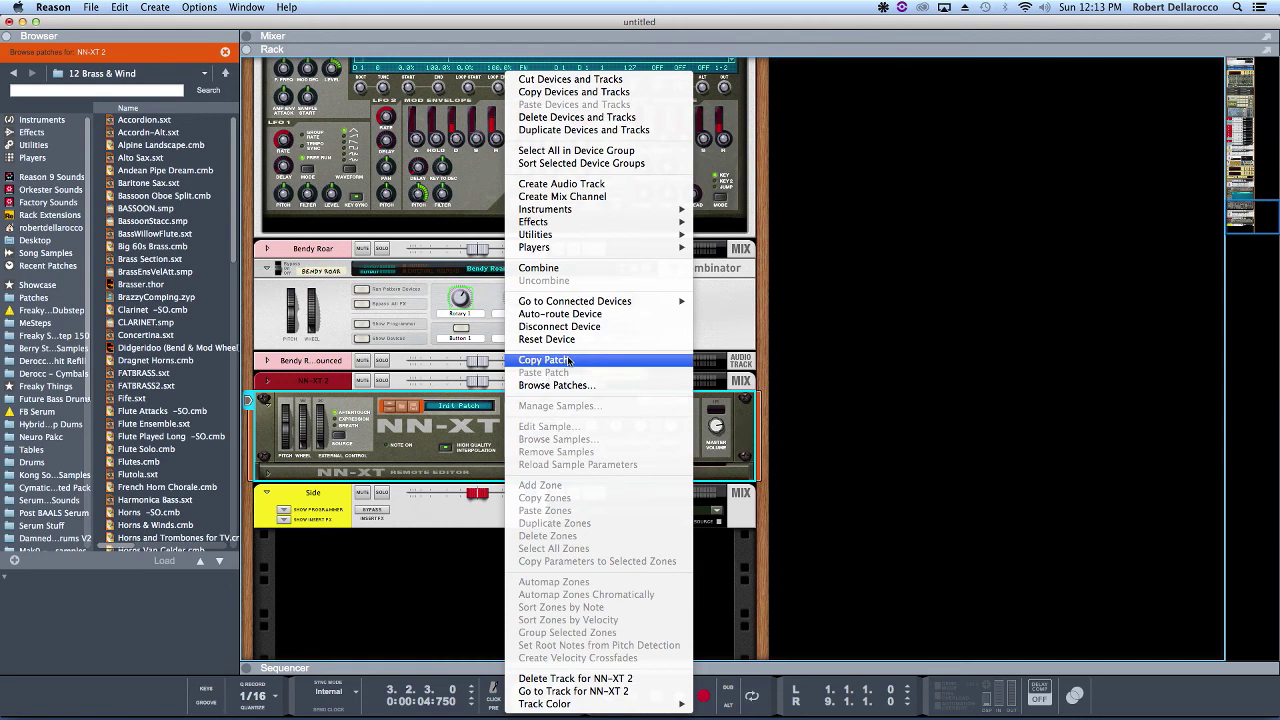
left_click(539, 267)
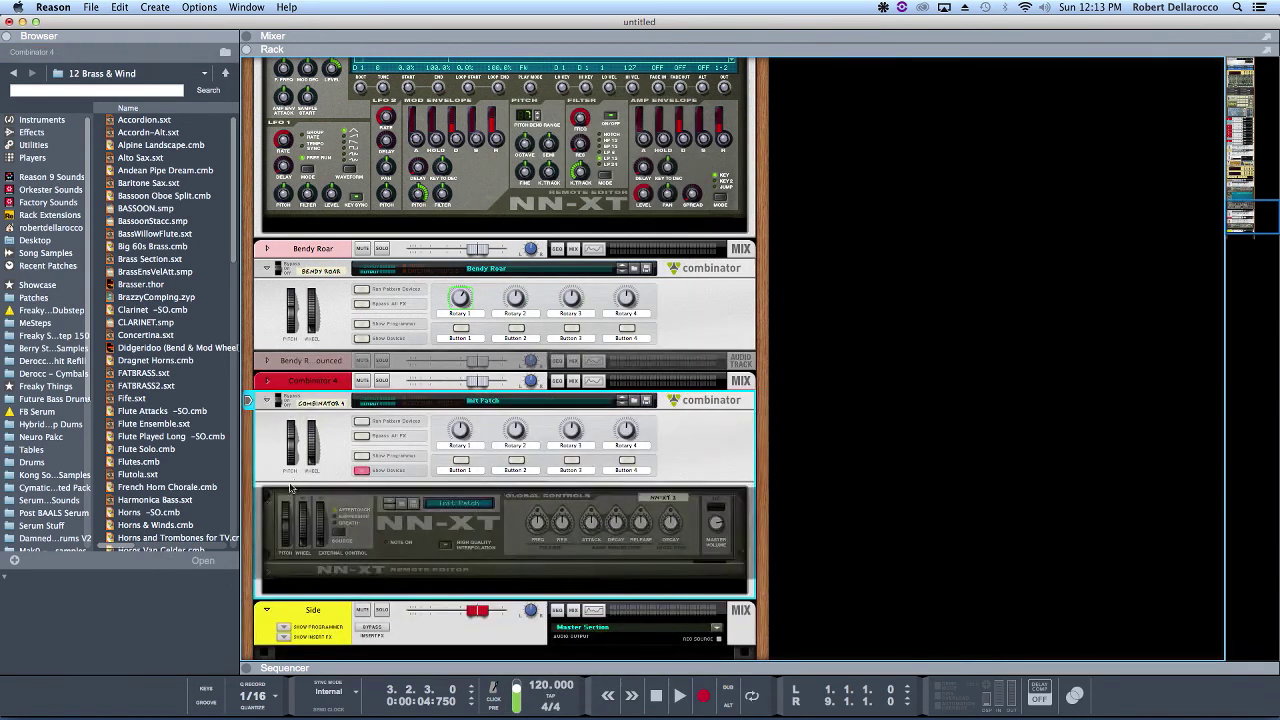
left_click(271, 569)
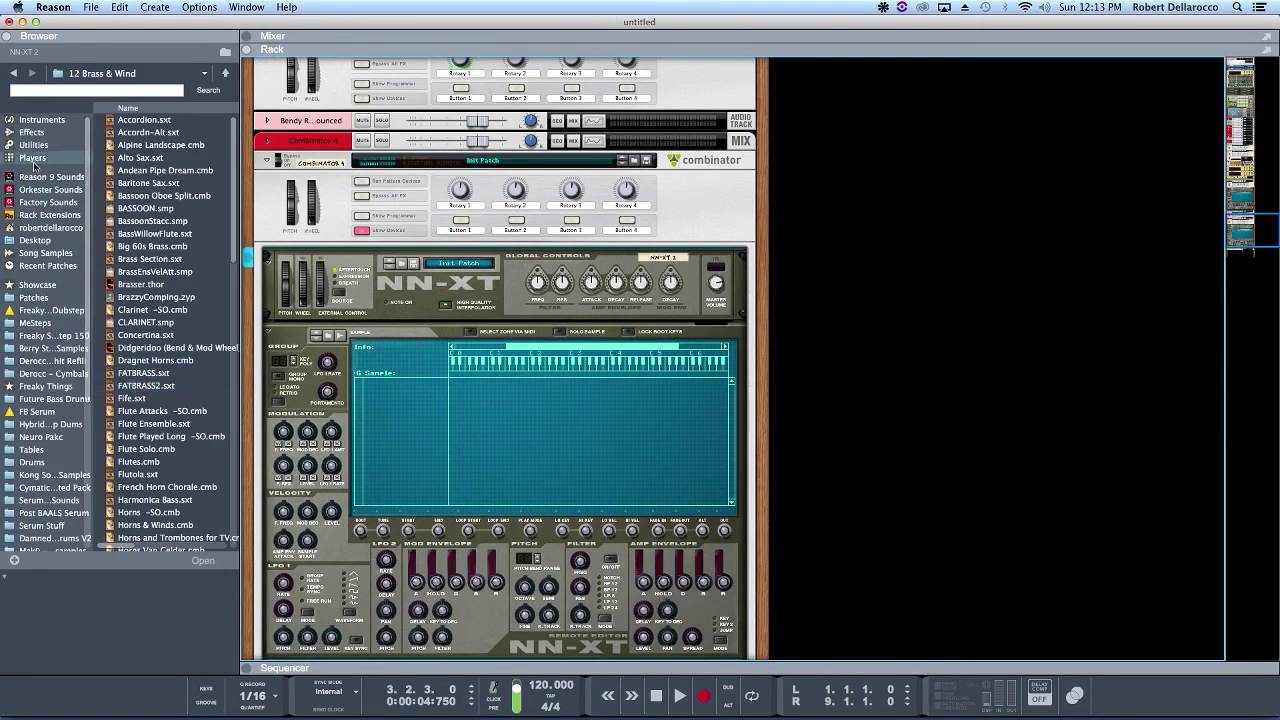
Load the Bendy Roar Bounced sample from All Self-contained Samples into the NN-XT.
left_click(45, 253)
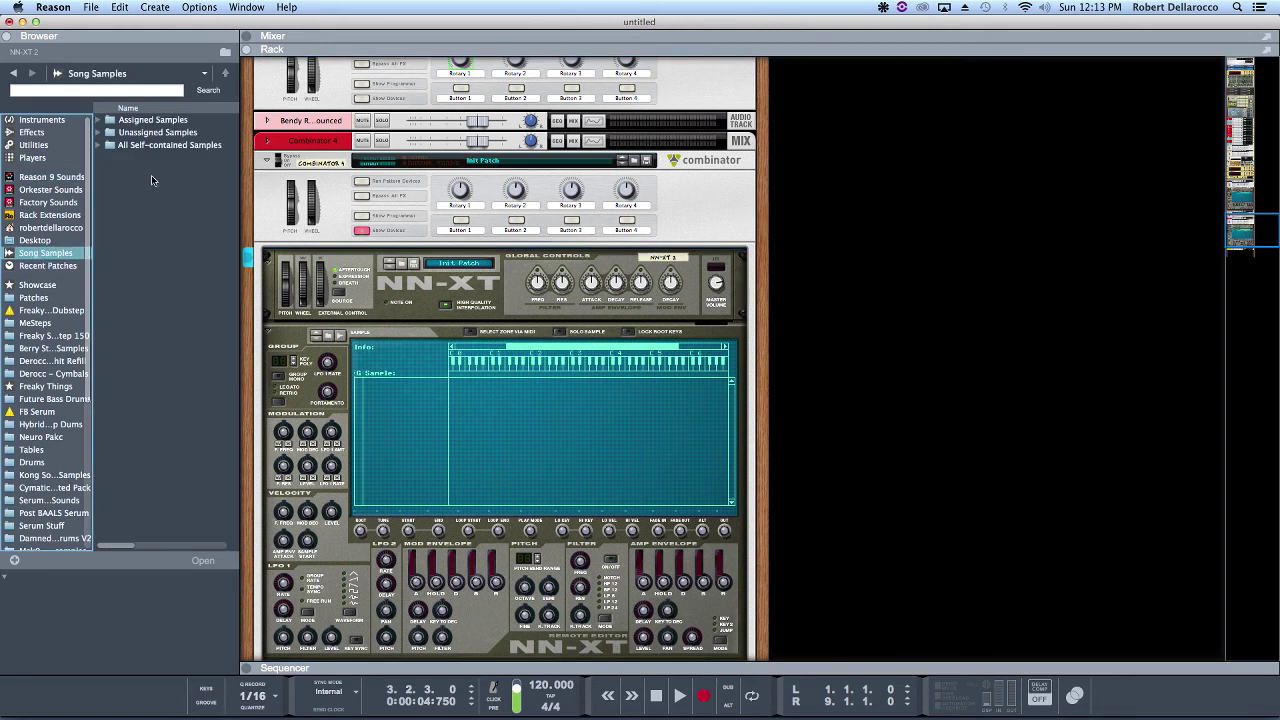
left_click(153, 148)
left_click(101, 146)
left_click(157, 172)
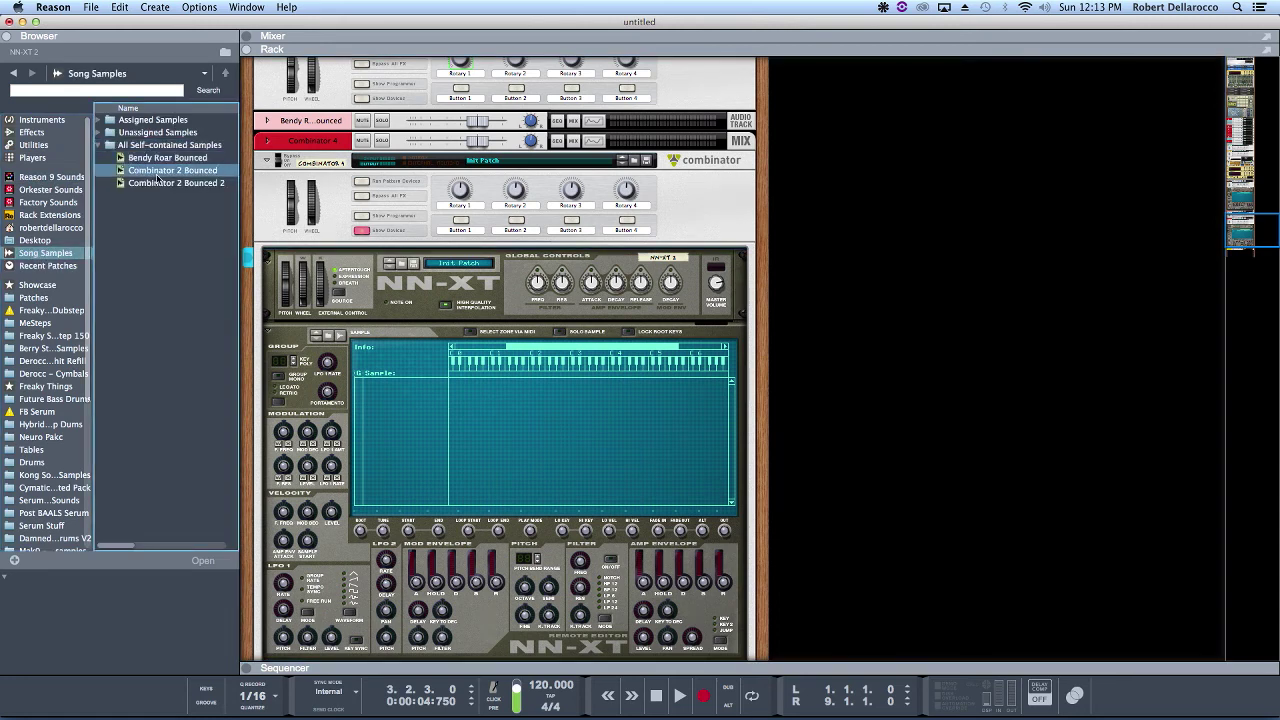
left_click(166, 158)
left_click_drag(166, 158, 535, 436)
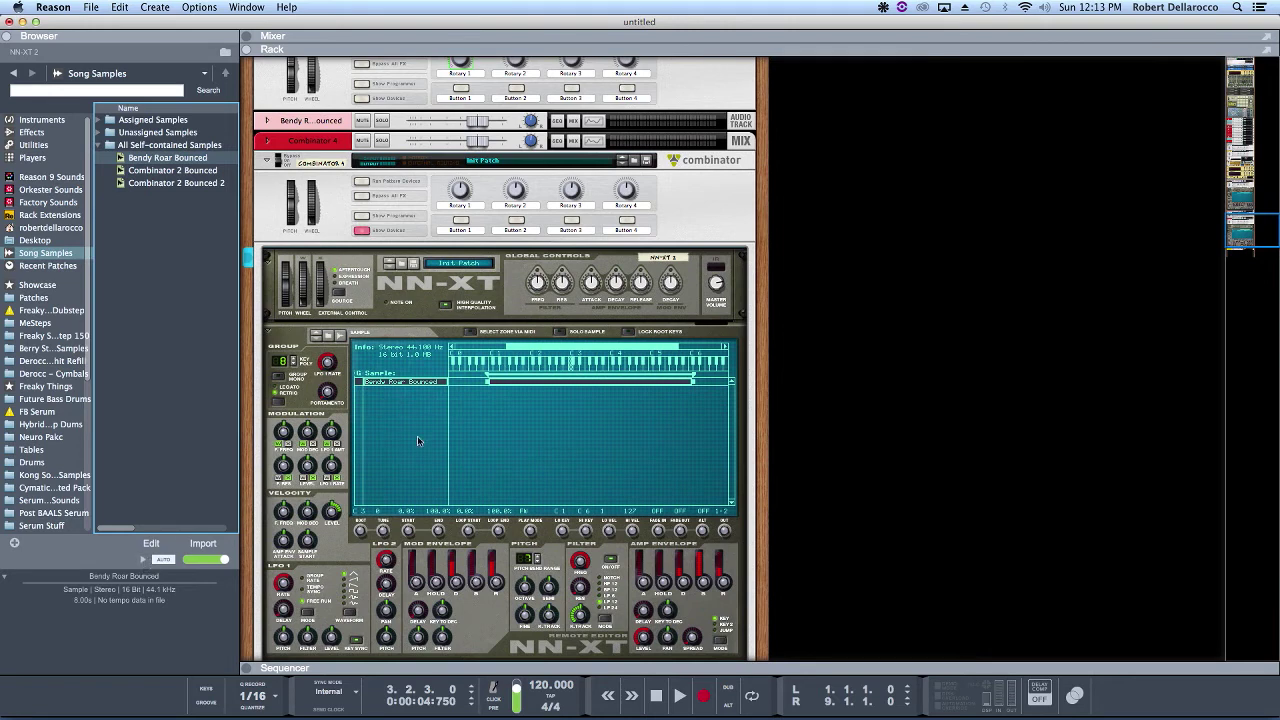
Duplicate the Bendy Roar Bounced zone repeatedly until there are eight zones.
right_click(427, 383)
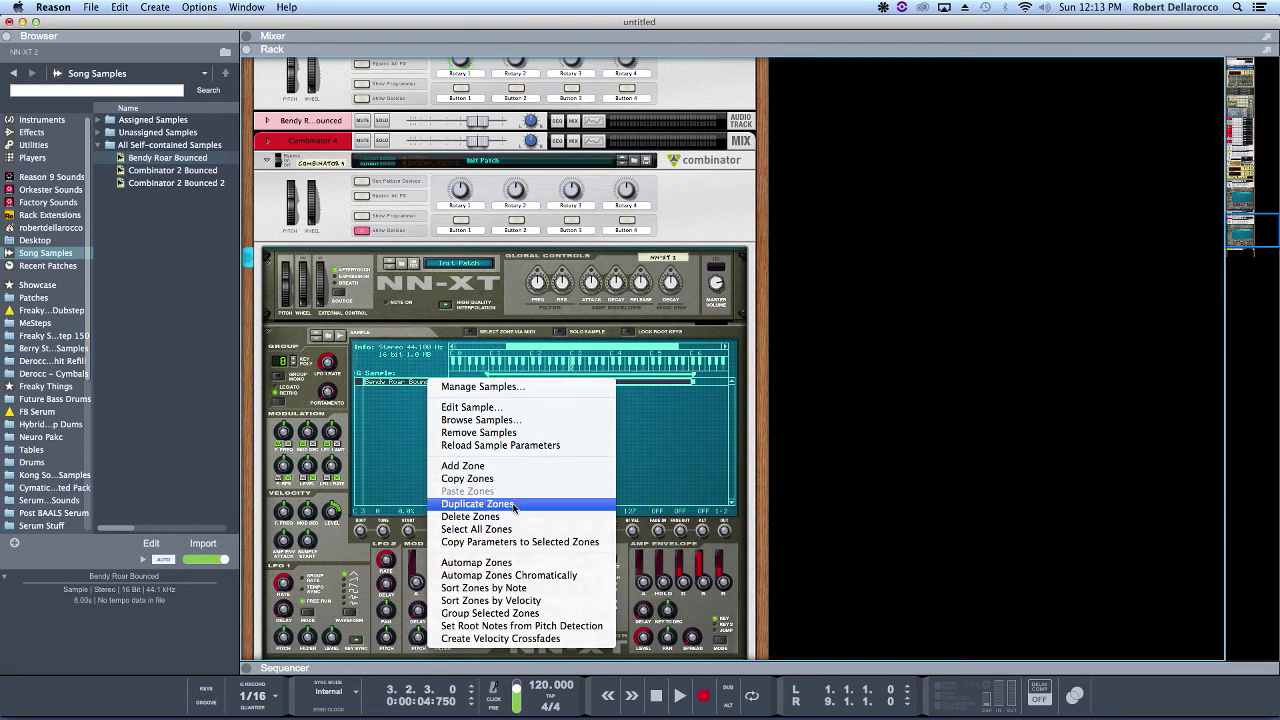
left_click(514, 505)
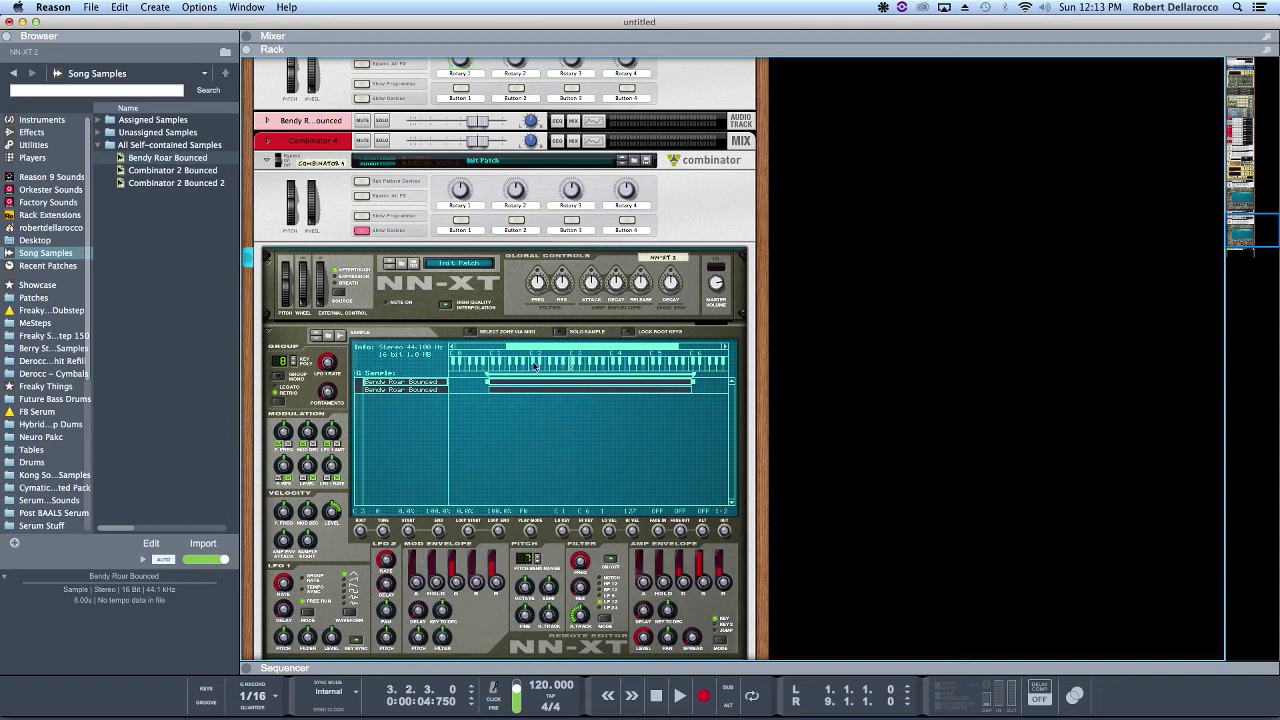
right_click(391, 389)
left_click(474, 511)
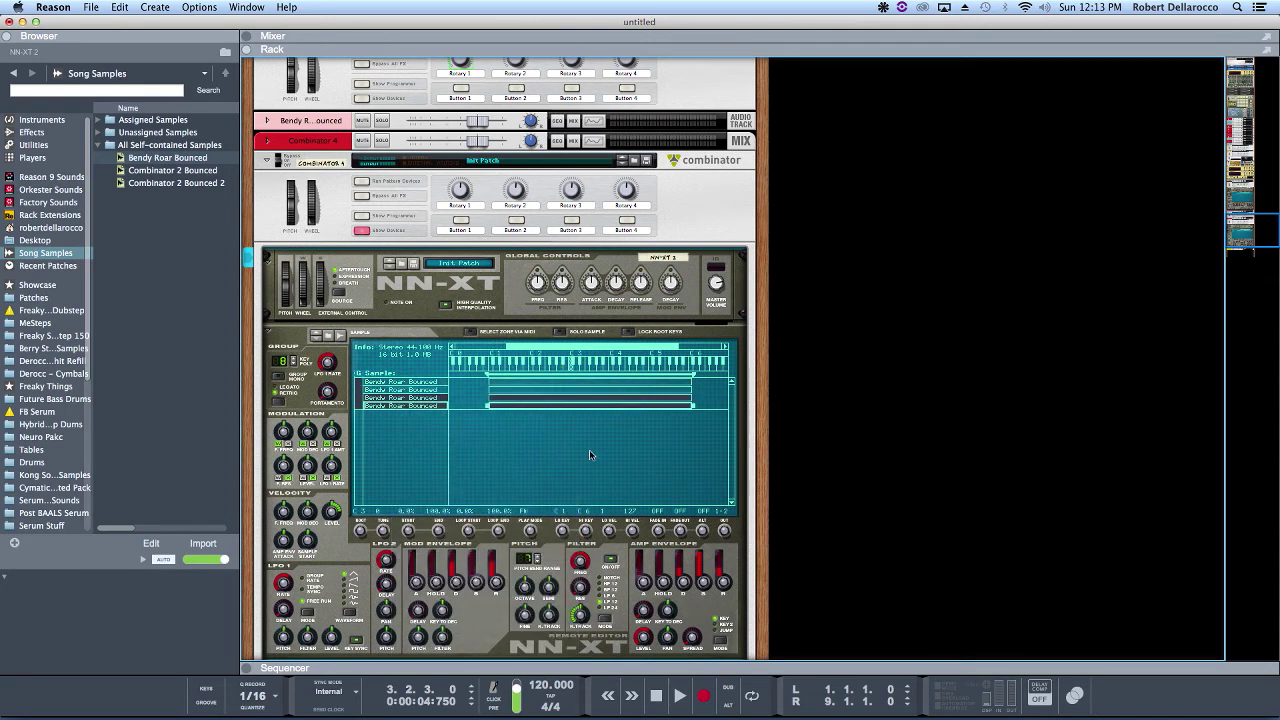
right_click(391, 399)
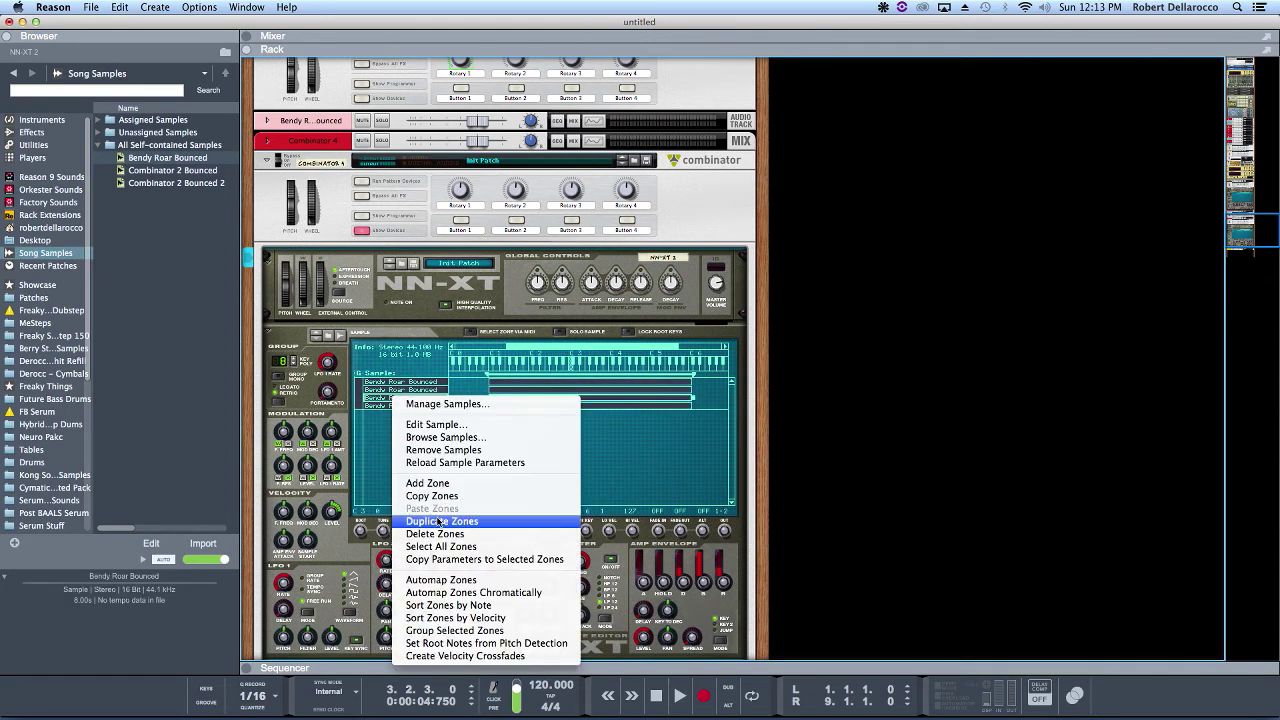
left_click(439, 520)
Undo an extra duplication back to eight zones and automap them chromatically.
right_click(366, 429)
left_click(669, 507)
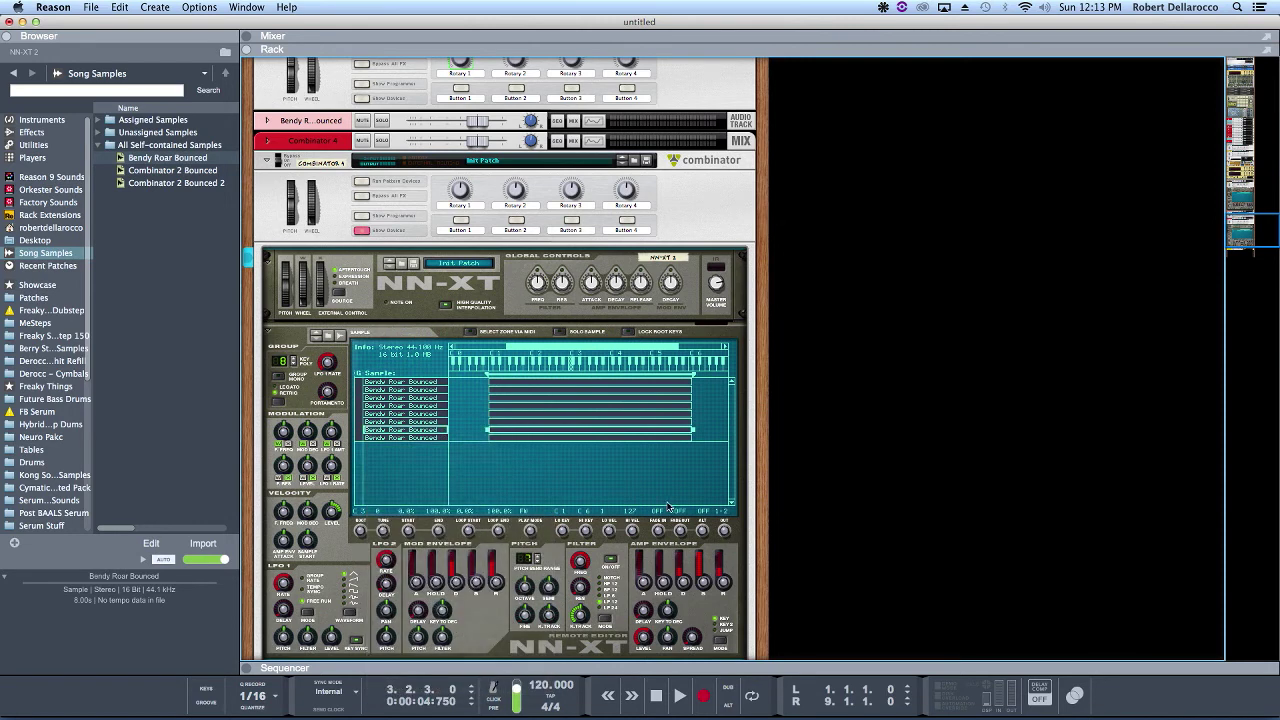
right_click(420, 414)
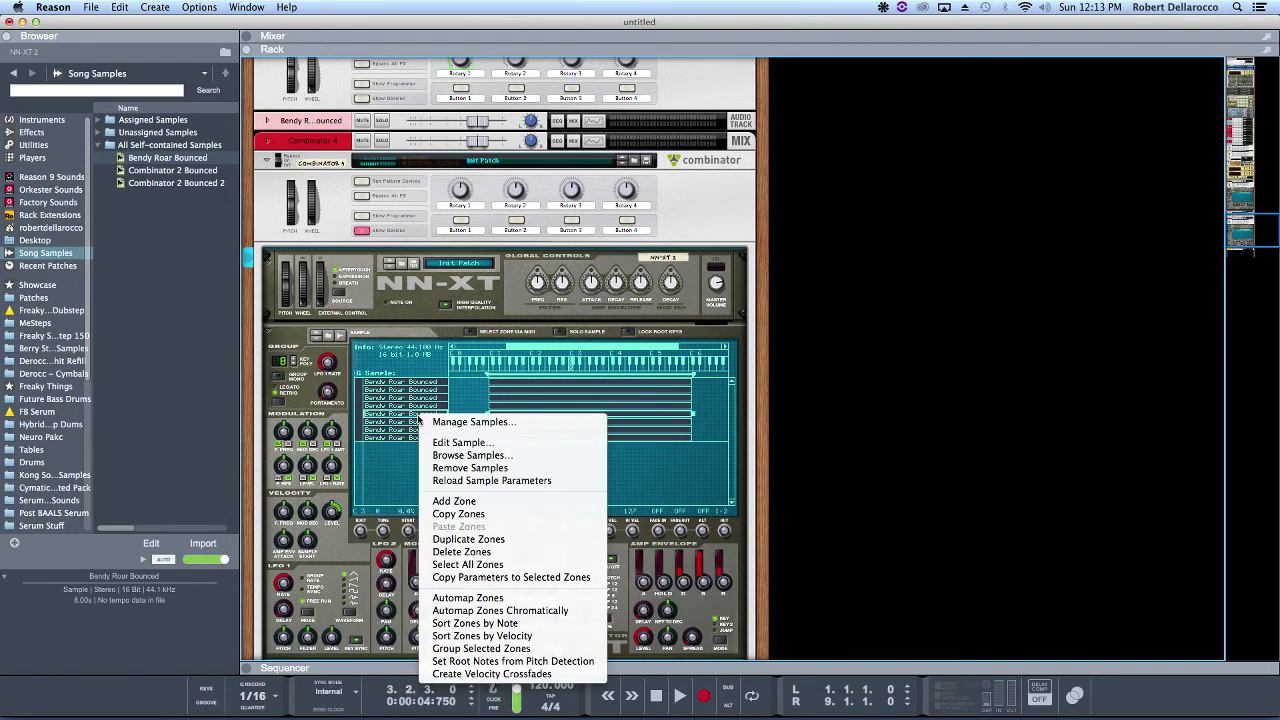
left_click(497, 540)
key("super+z")
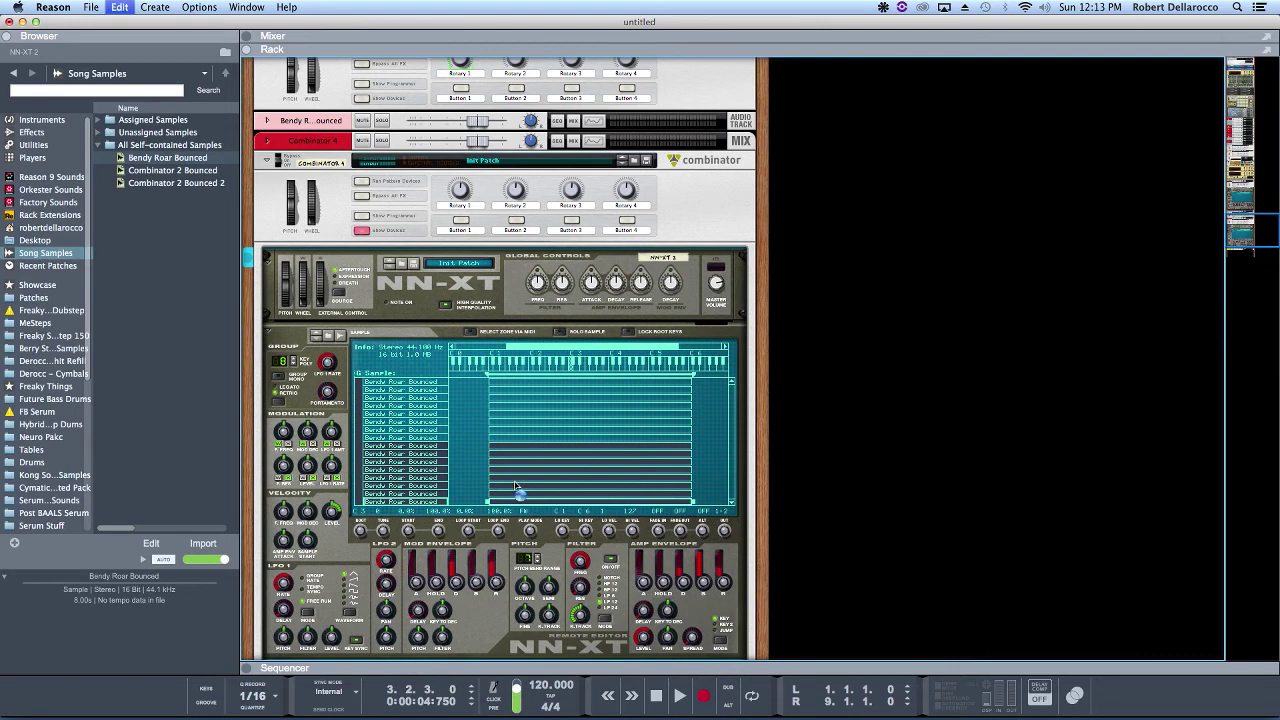
right_click(414, 416)
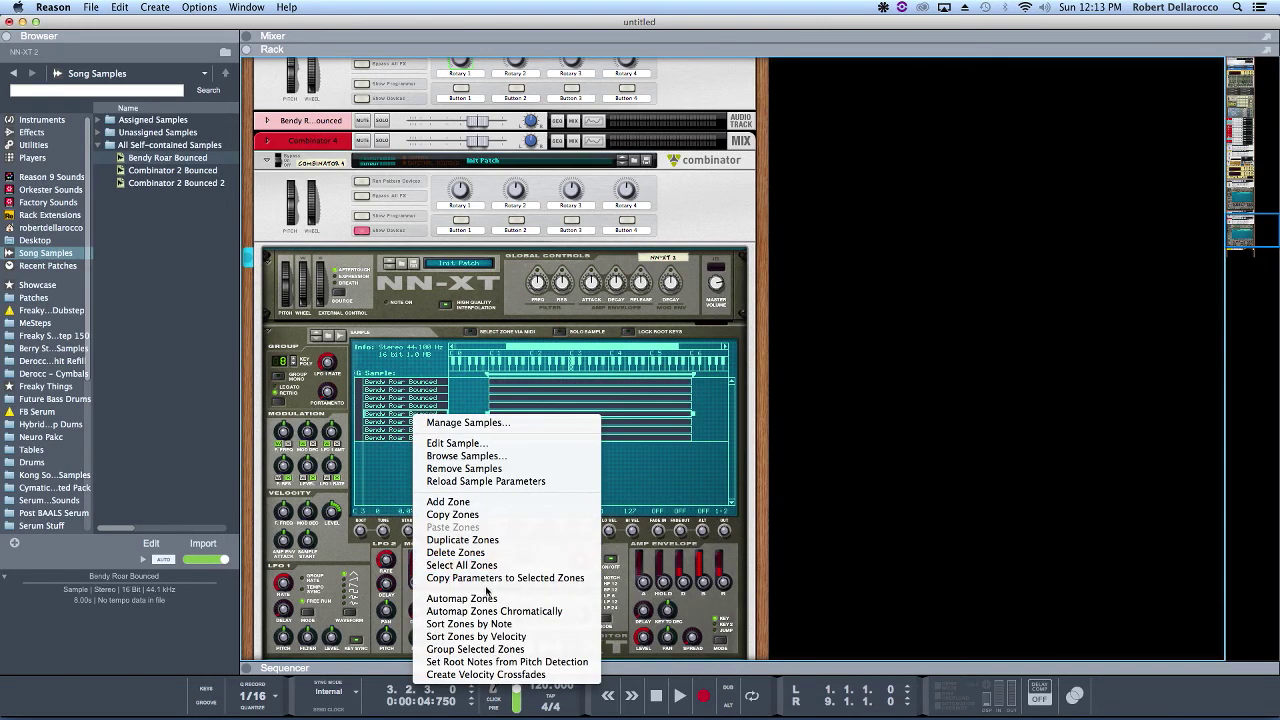
left_click(495, 611)
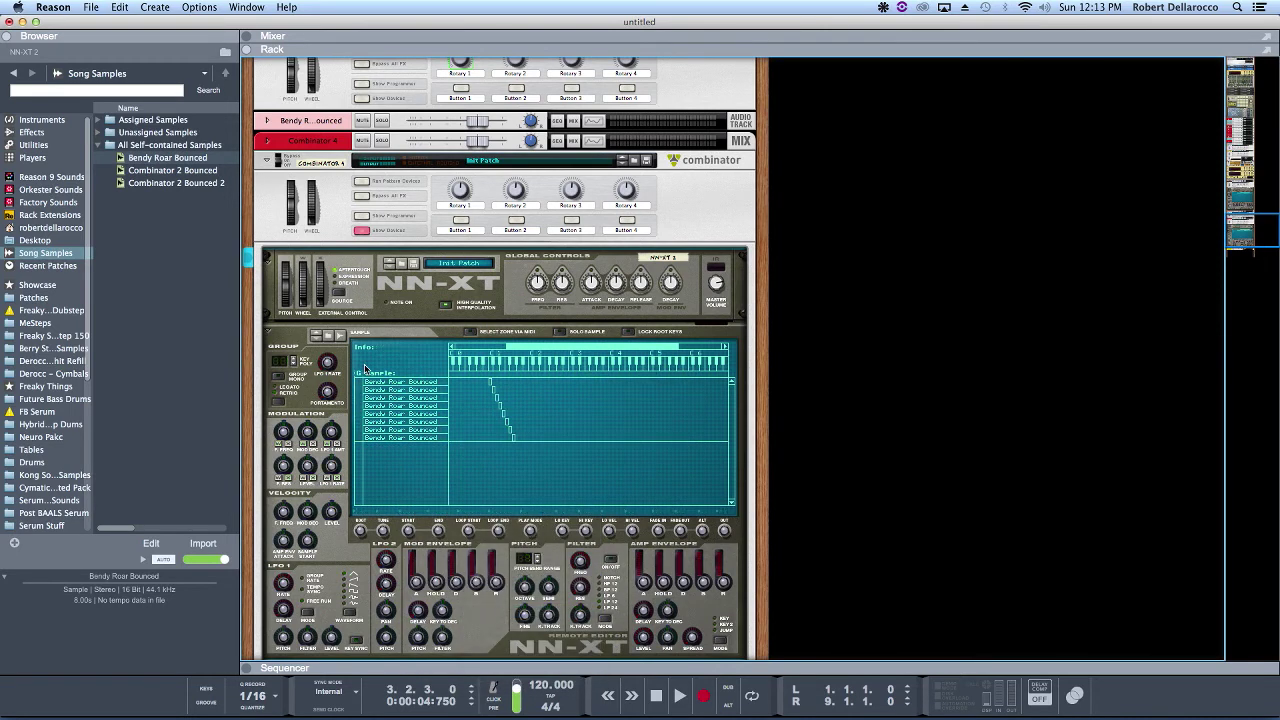
Set the third zone's sample start to roughly 26%.
left_click(383, 382)
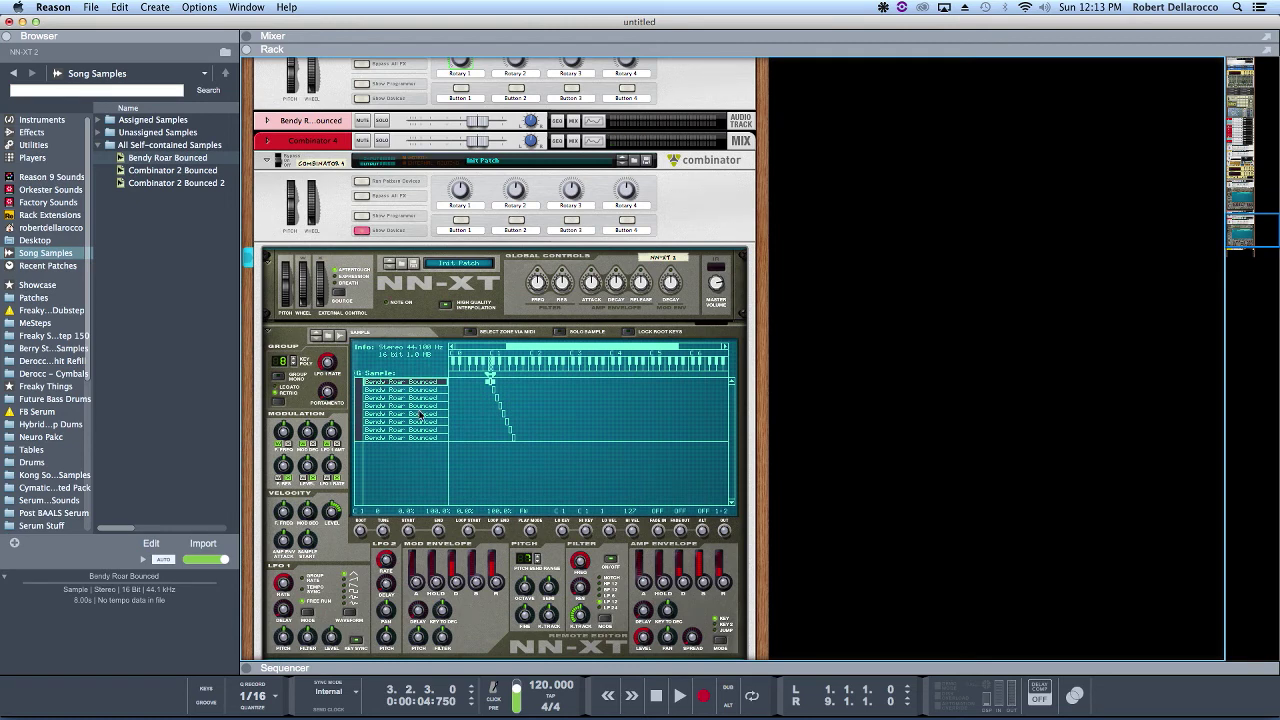
left_click(425, 390)
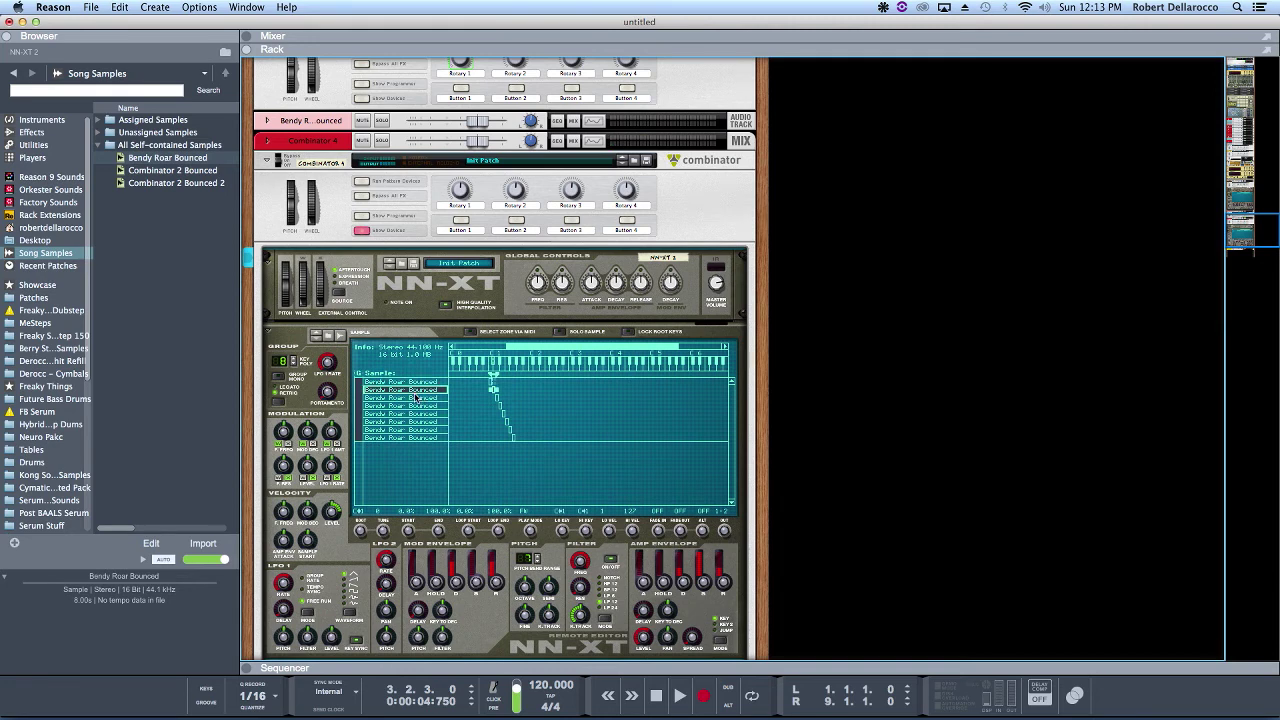
left_click(413, 398)
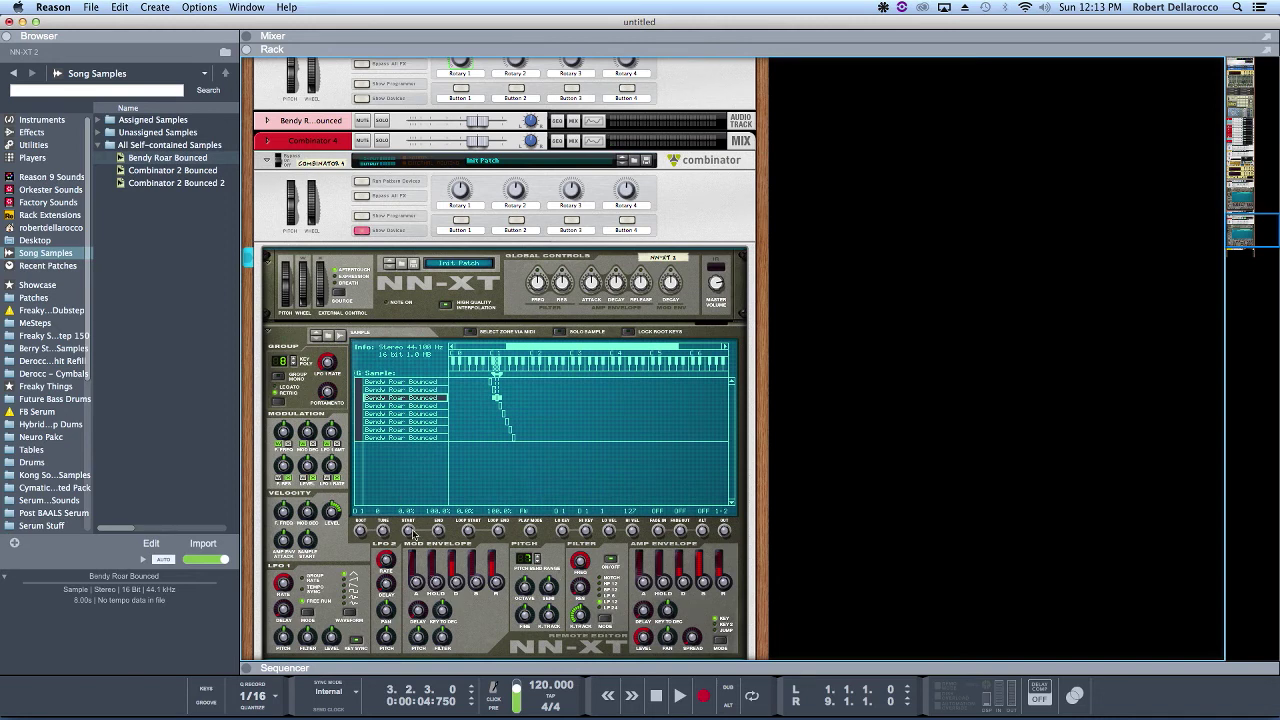
left_click_drag(413, 533, 437, 494)
scroll(417, 527, "down", 3)
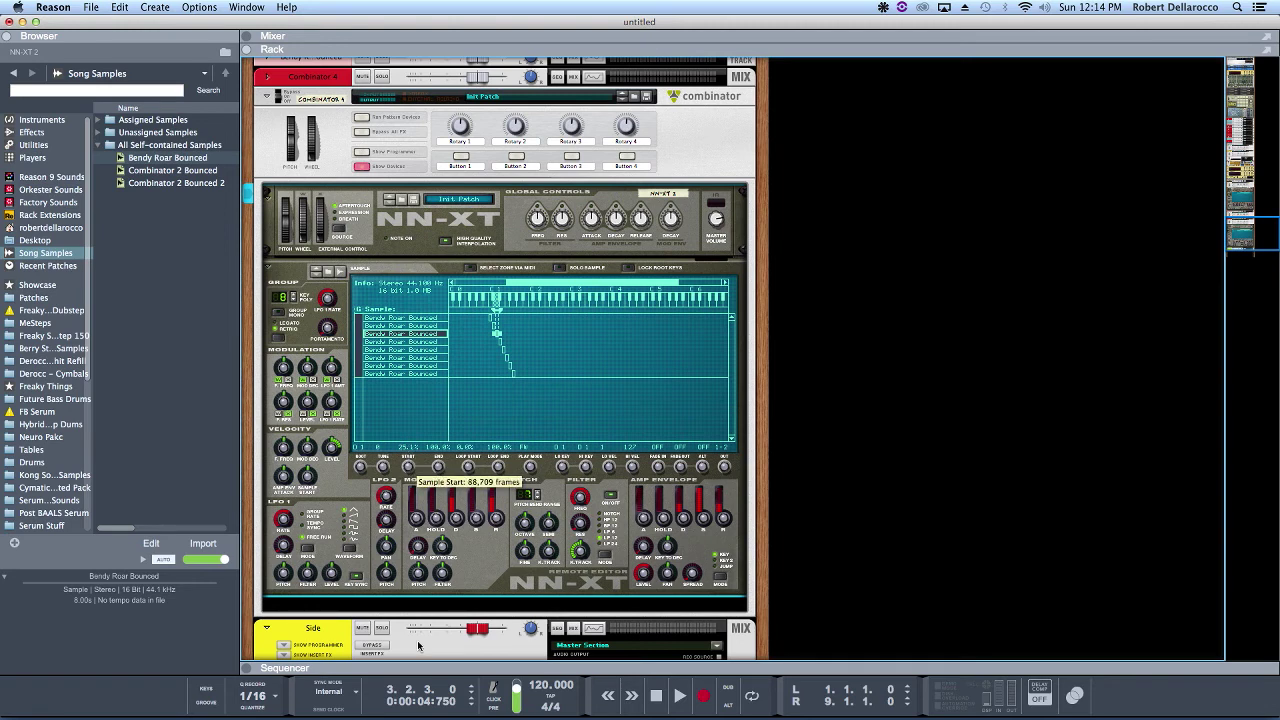
left_click_drag(409, 467, 411, 574)
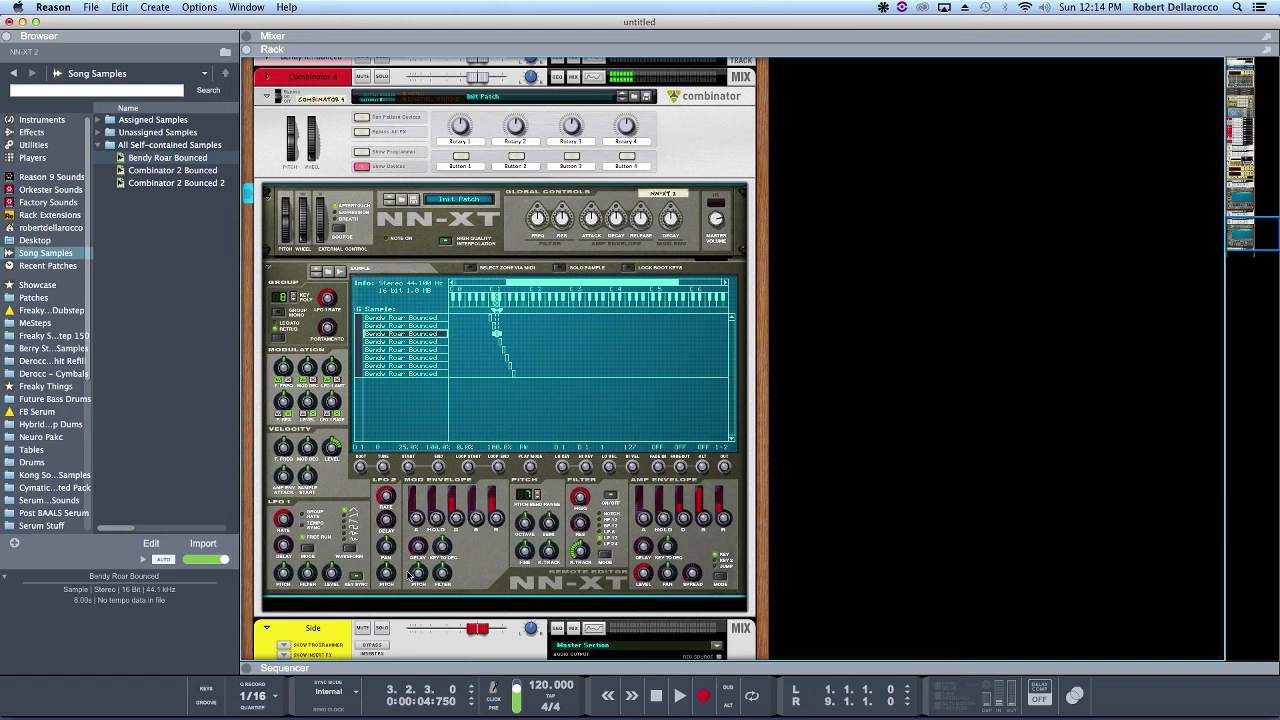
Push the fifth zone's sample start to 40% and the seventh's to 307,635 frames.
left_click(503, 351)
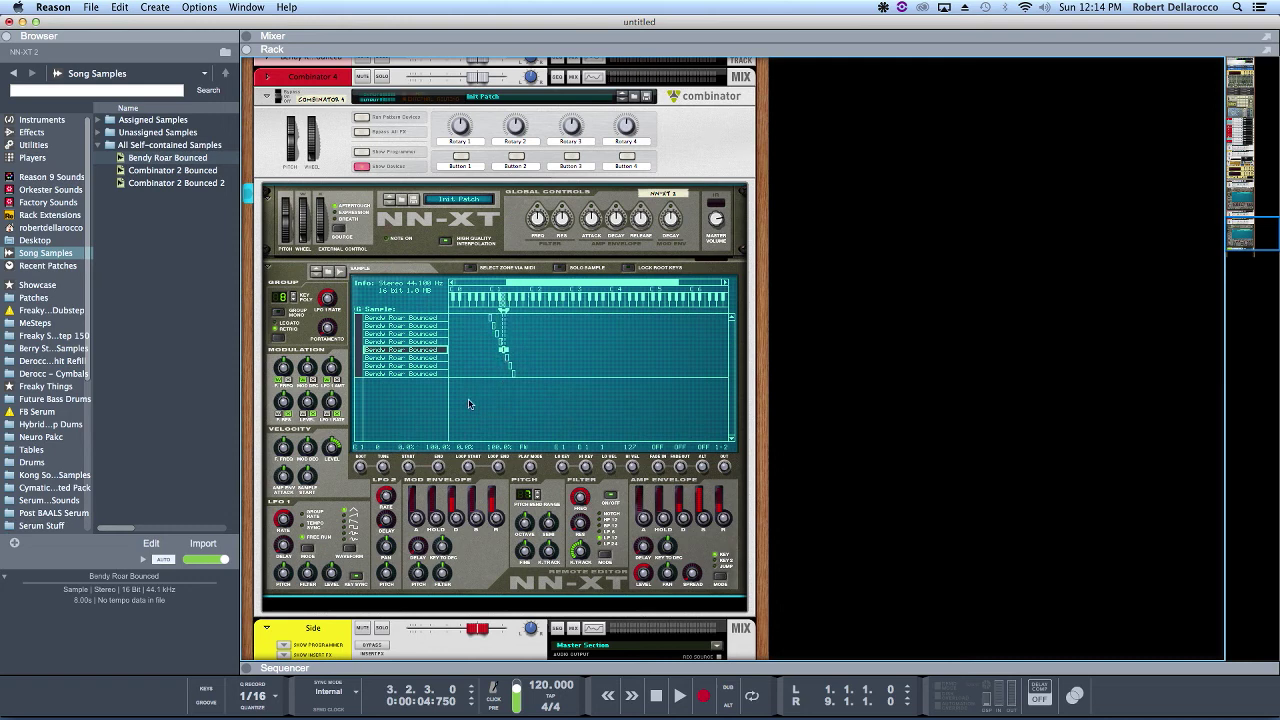
left_click_drag(406, 470, 426, 388)
left_click(432, 366)
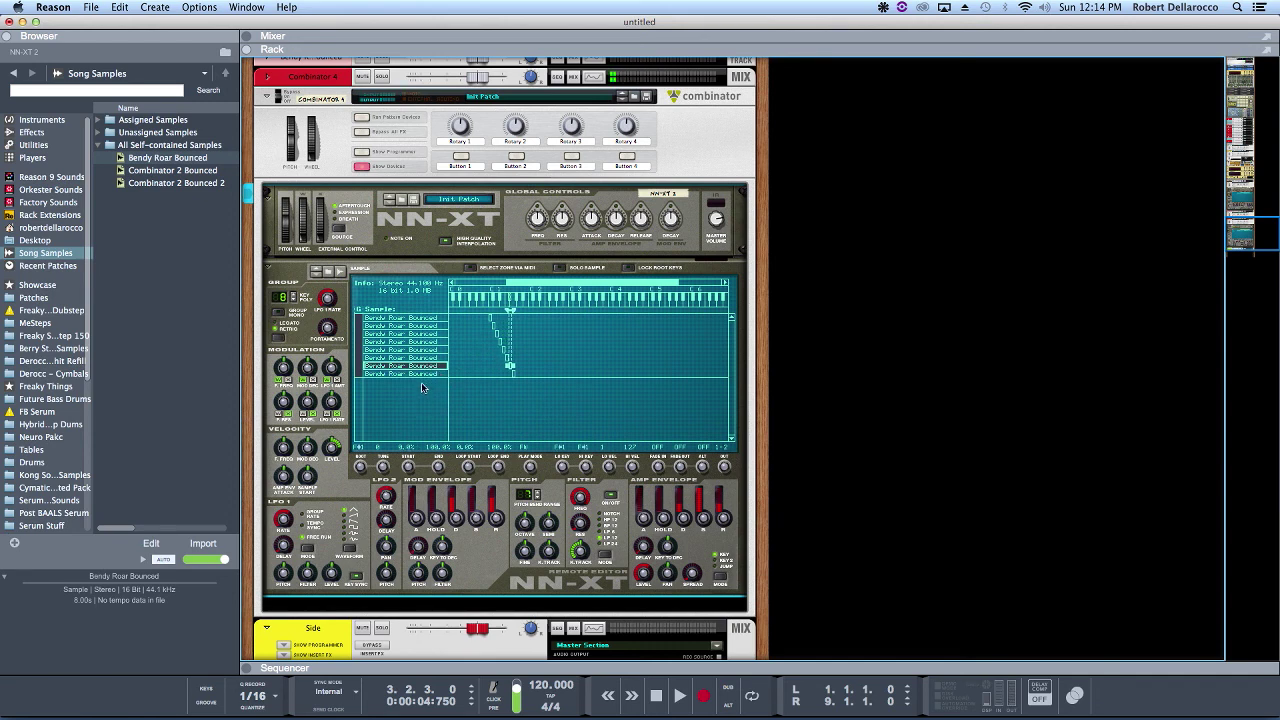
left_click_drag(408, 467, 452, 719)
Lower the second zone's Mod Env pitch amount to about 1,198 cent.
left_click(414, 326)
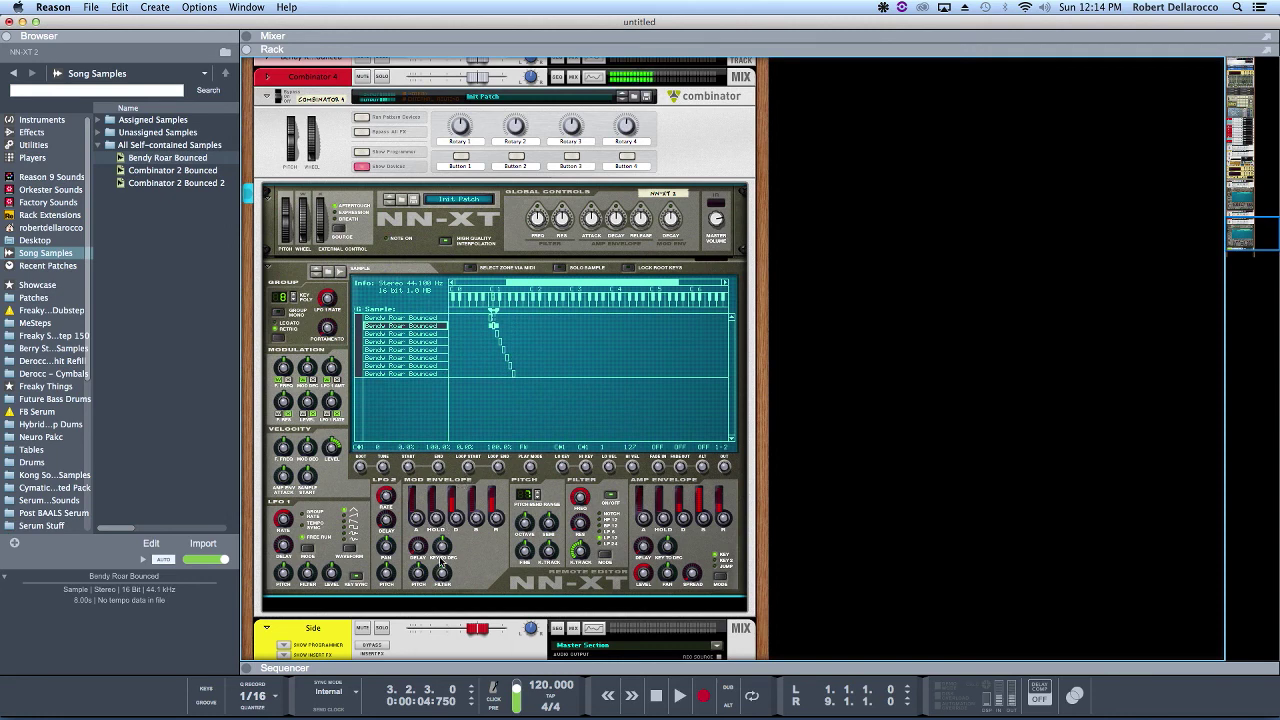
mouse_move(419, 574)
left_click_drag(424, 538, 421, 573)
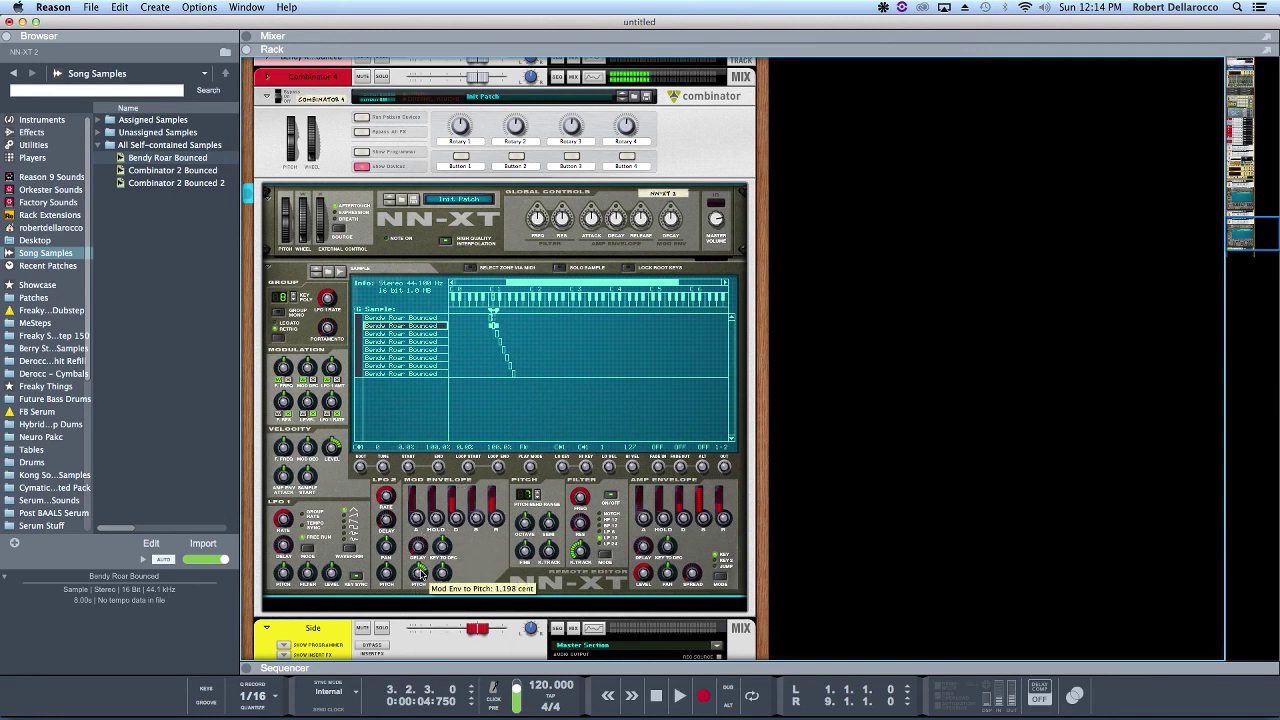
Audition the fourth zone, then move the sixth zone's sample start to about 176,394 frames.
left_click(500, 343)
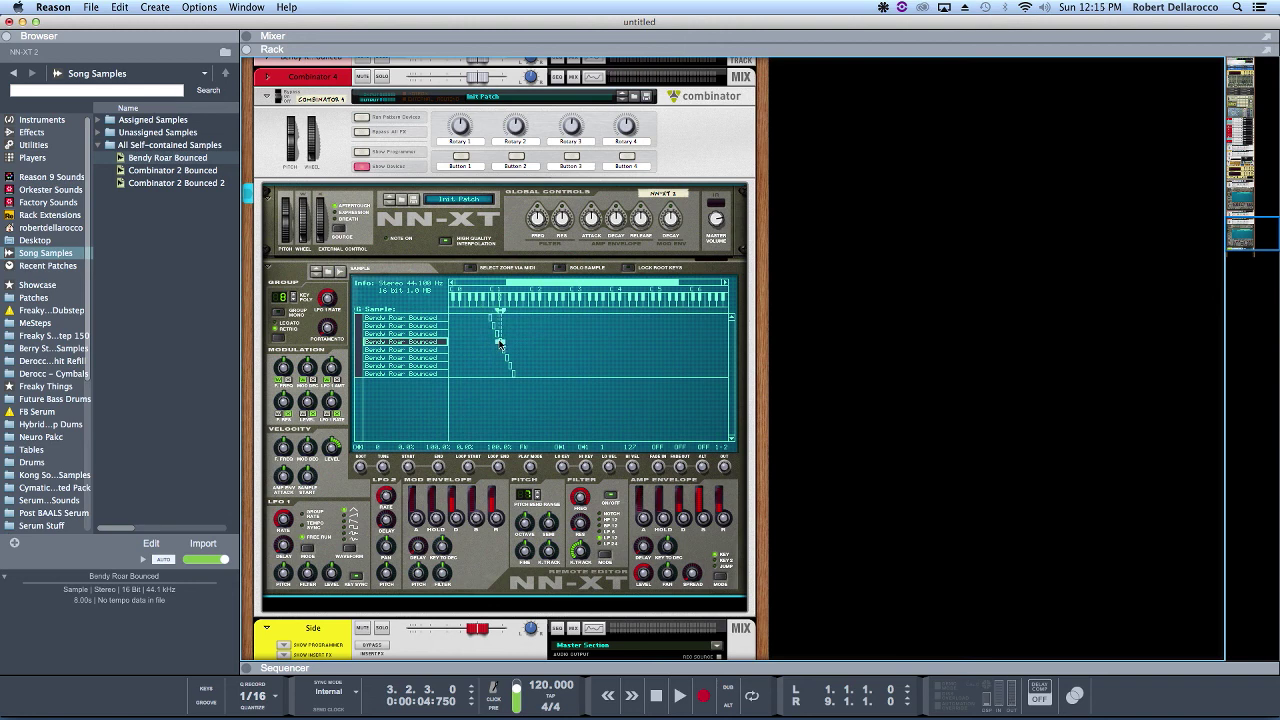
left_click(500, 345, "alt")
left_click(506, 358)
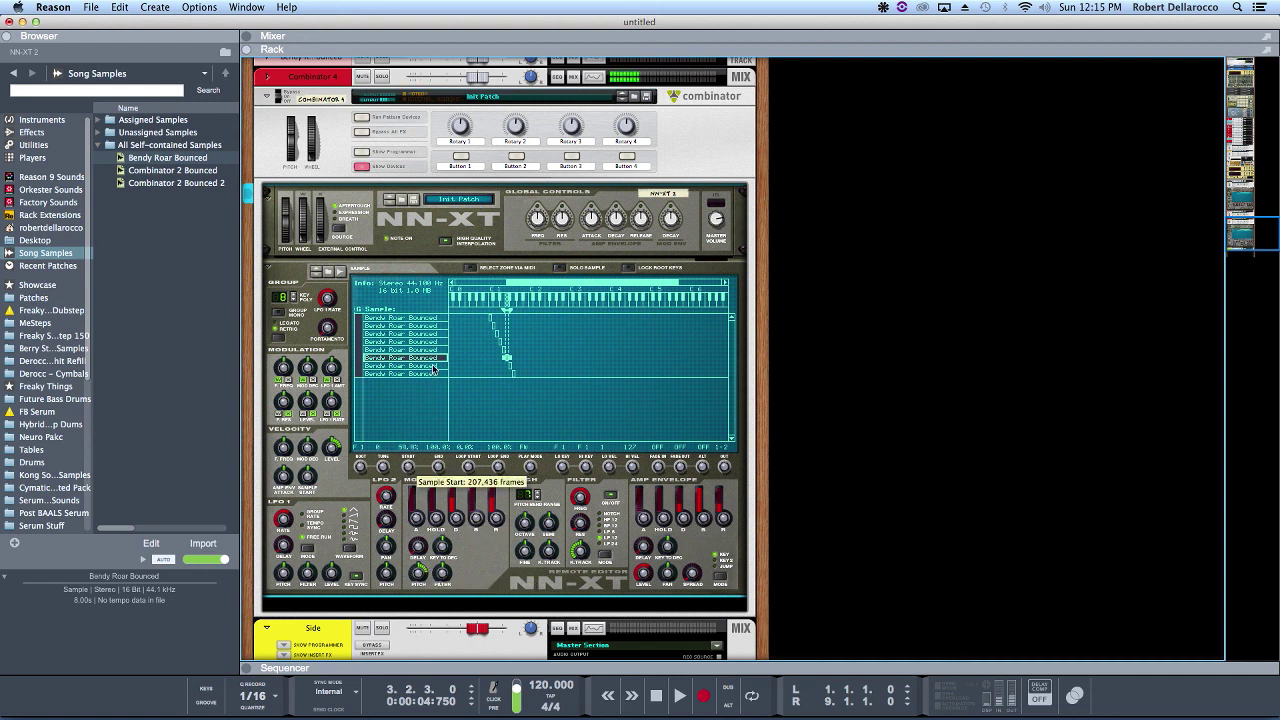
mouse_move(436, 367)
left_mouse_down()
mouse_move(440, 384)
mouse_move(450, 360)
mouse_move(453, 384)
left_mouse_up()
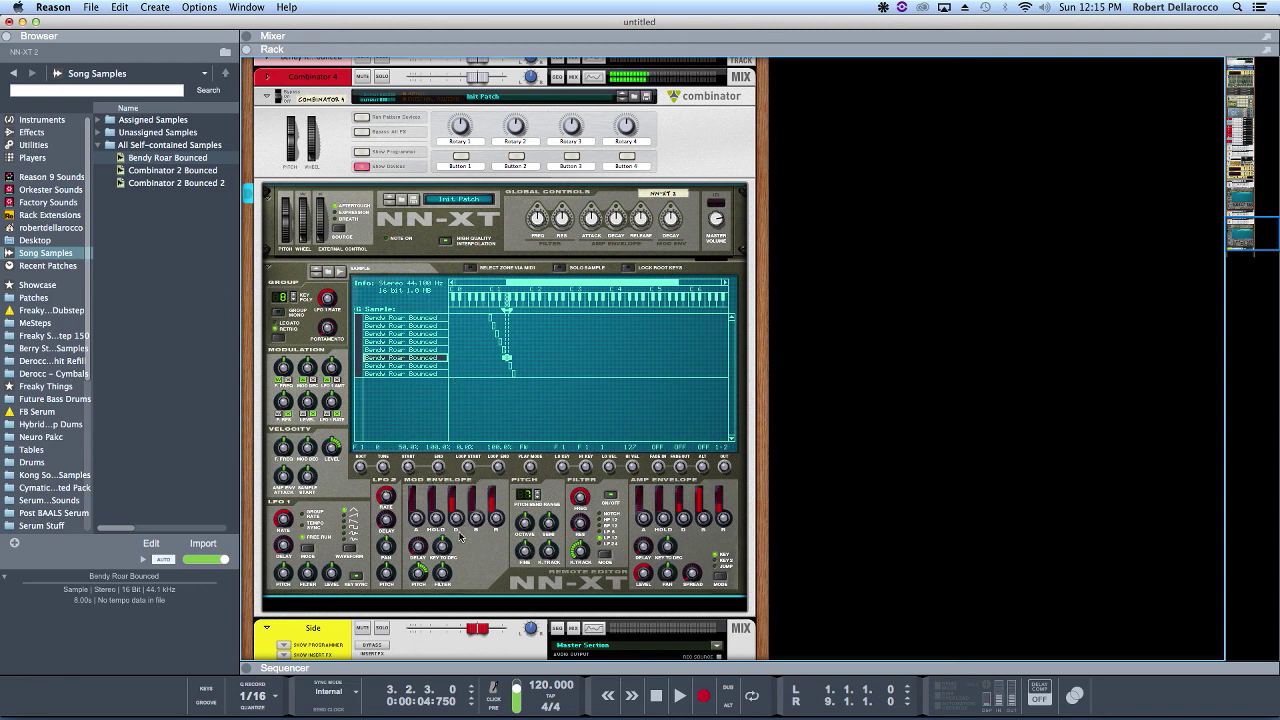
mouse_move(455, 526)
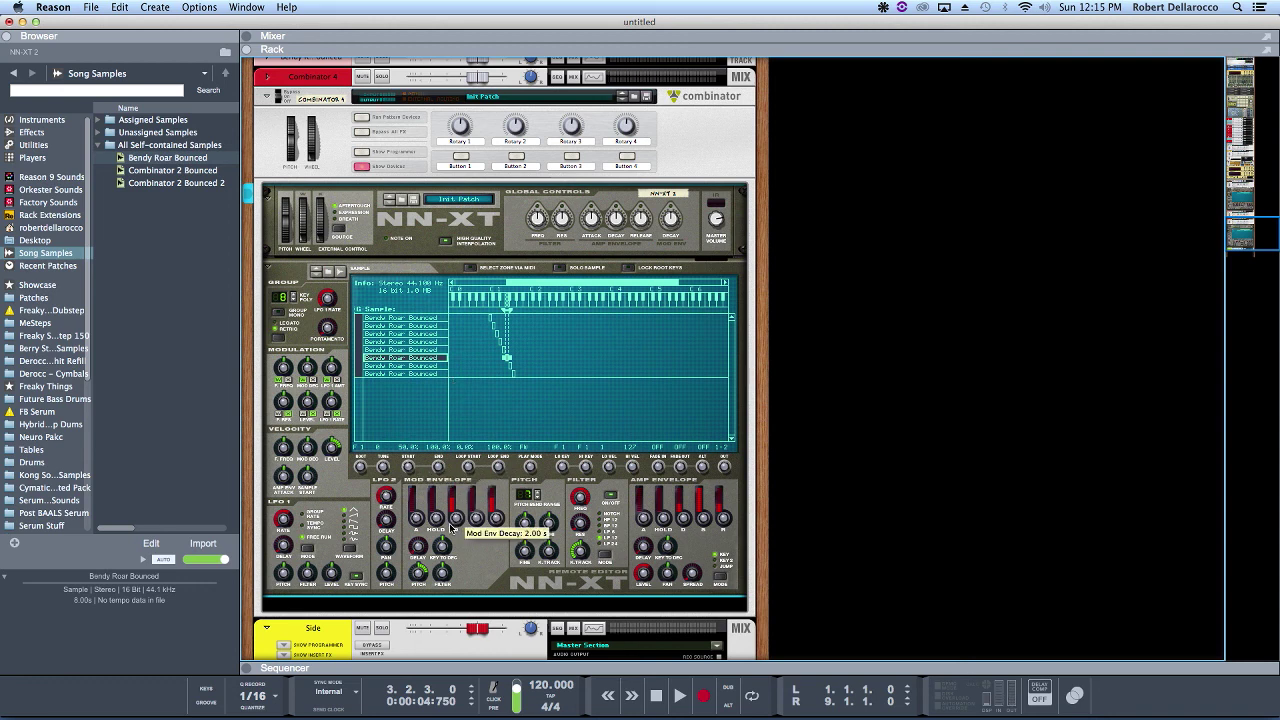